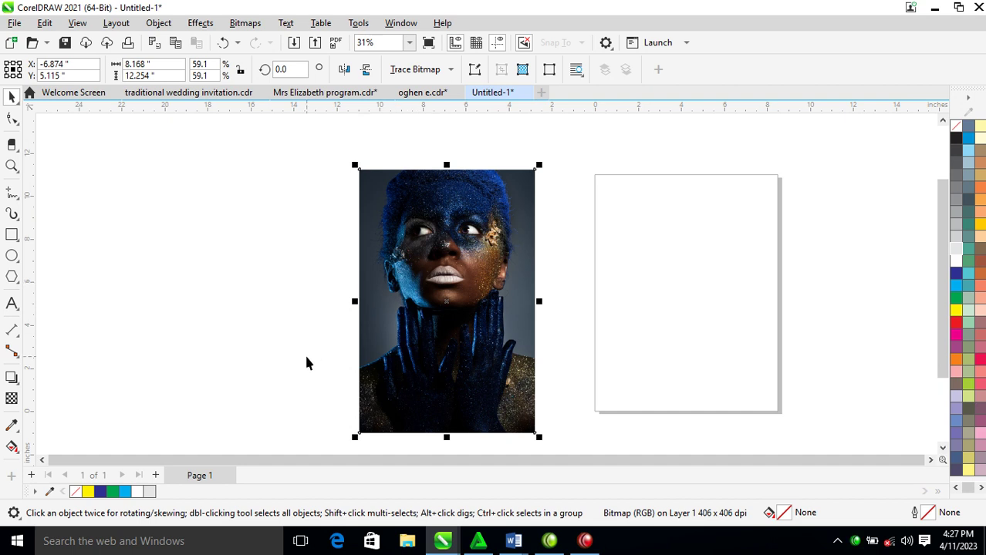
# - Draw a rectangle about 8.1 by 12.3 inches covering the whole portrait photo
pyautogui.click(11, 235)
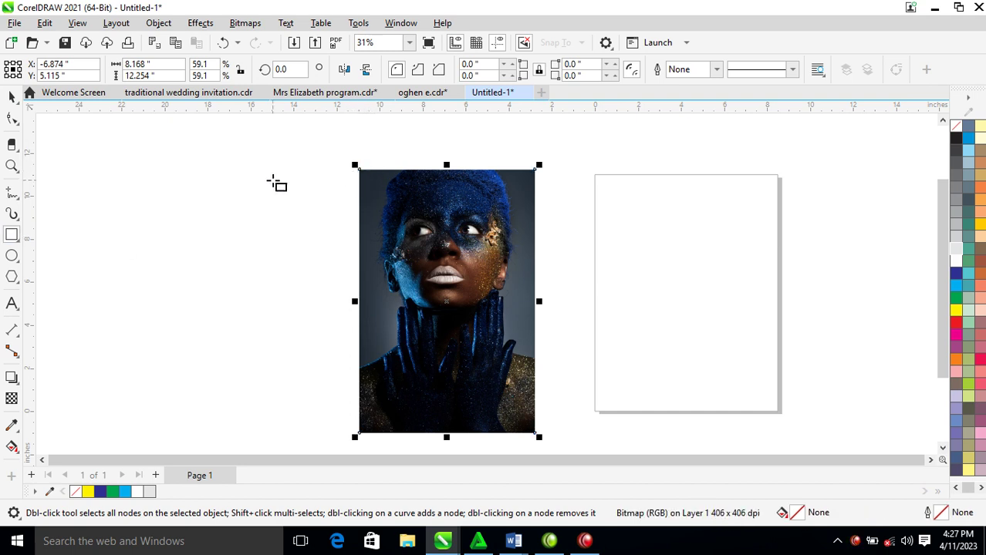
pyautogui.press('Escape')
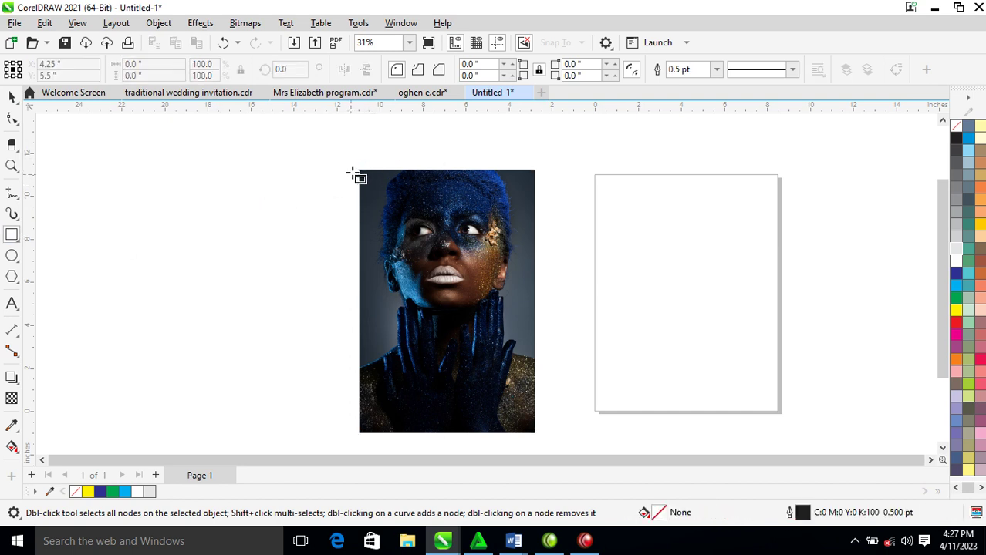
pyautogui.moveTo(359, 169); pyautogui.dragTo(537, 438)
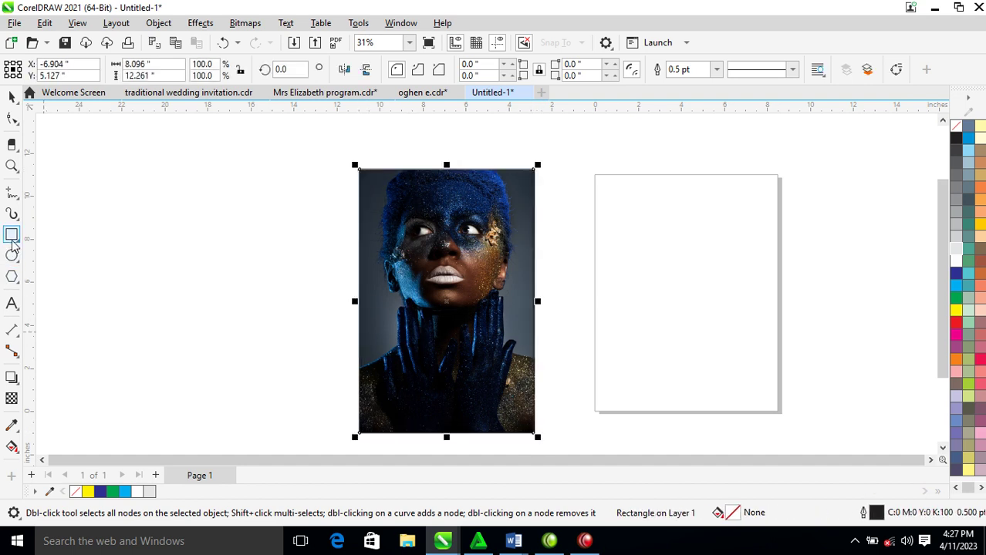
# - Fill the rectangle with yellow tinted by green to C35 M0 Y100 K0, and remove its outline
pyautogui.click(956, 313)
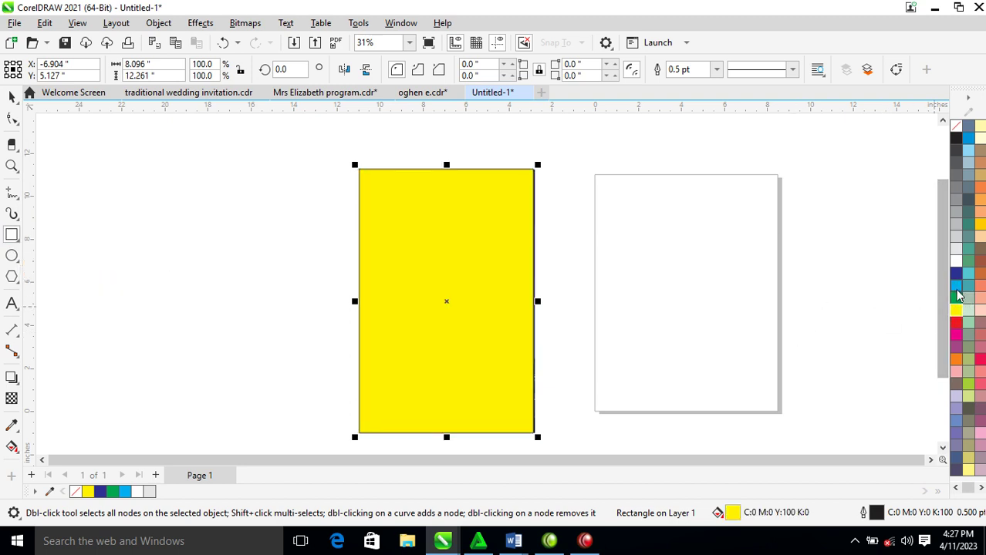
pyautogui.keyDown('ctrl'); pyautogui.click(957, 288); pyautogui.keyUp('ctrl')
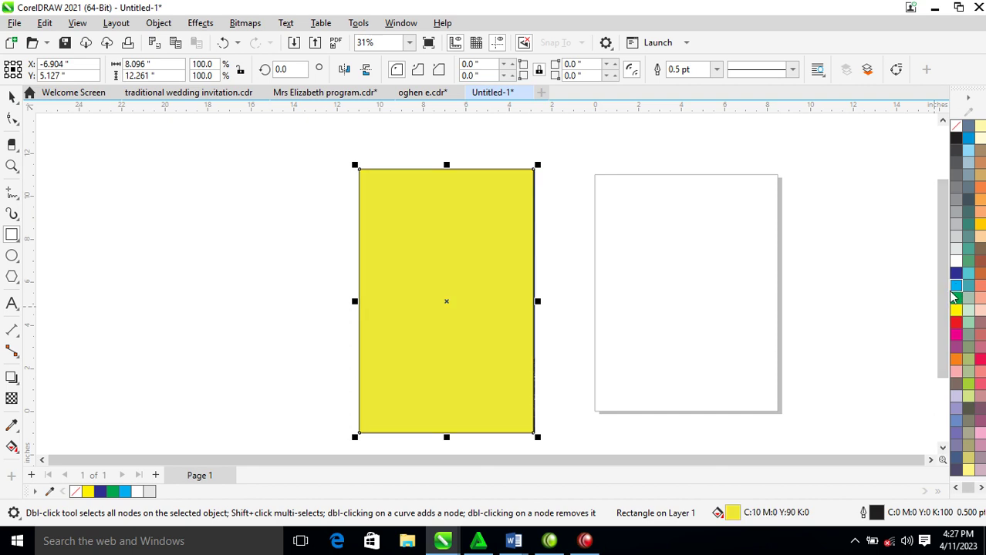
pyautogui.click(957, 310)
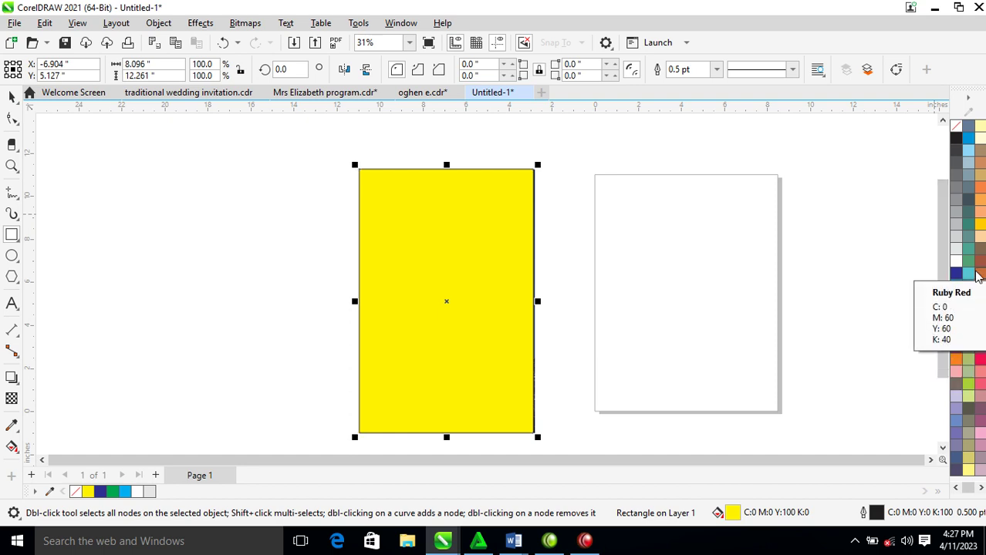
pyautogui.click(958, 303)
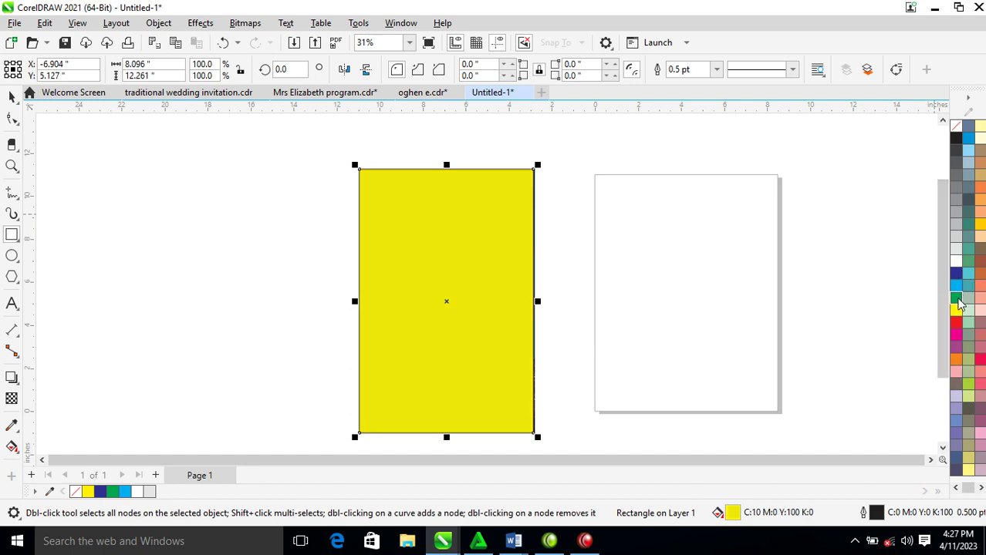
pyautogui.keyDown('ctrl'); pyautogui.click(958, 303); pyautogui.keyUp('ctrl')
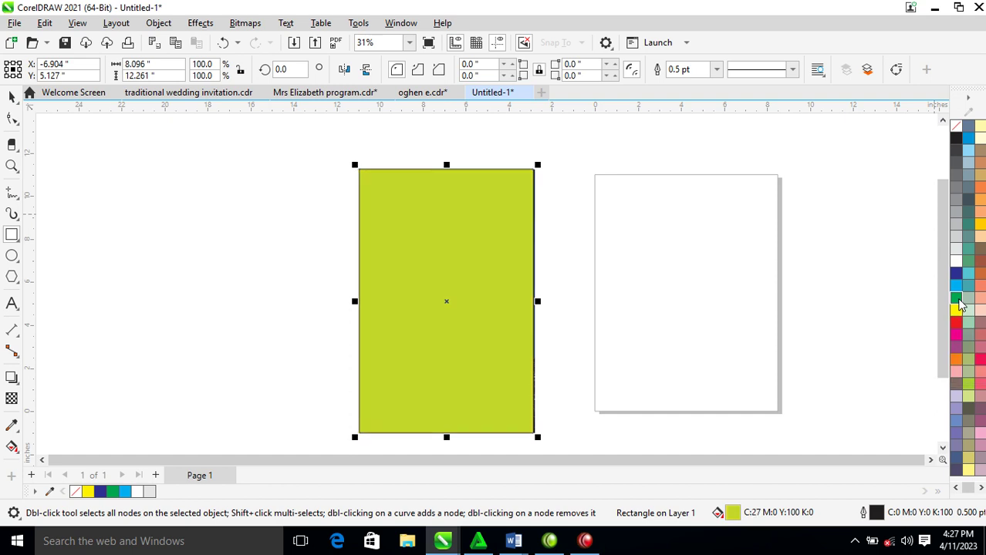
pyautogui.keyDown('ctrl'); pyautogui.click(958, 304); pyautogui.keyUp('ctrl')
pyautogui.rightClick(954, 130)
pyautogui.click(955, 137)
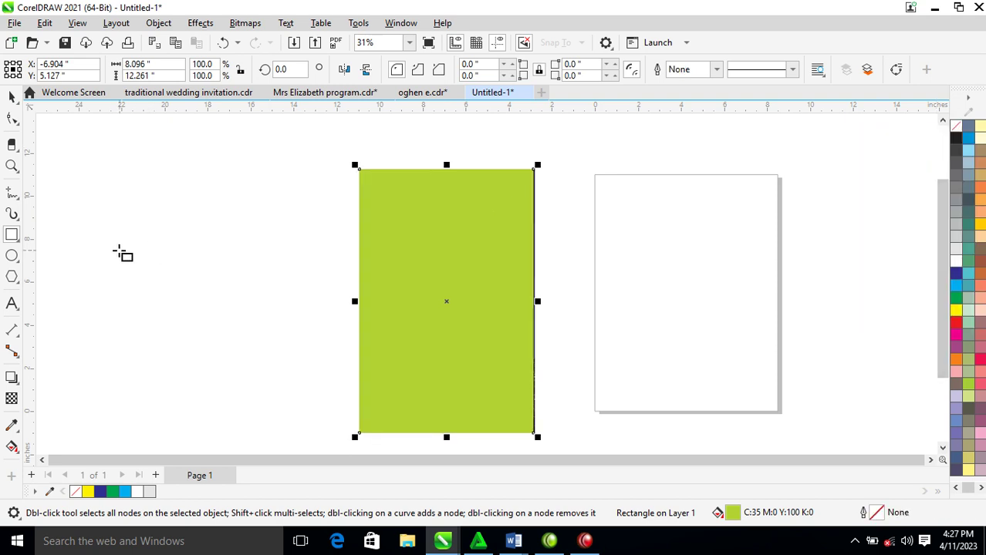
# - Use the Transparency tool to set the green rectangle's merge mode to Color Burn
pyautogui.click(11, 399)
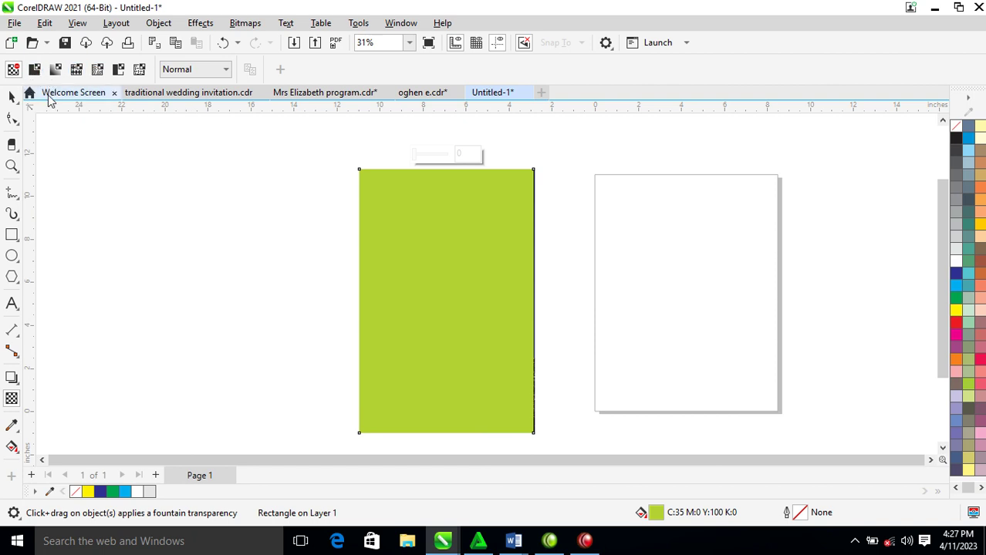
pyautogui.click(226, 71)
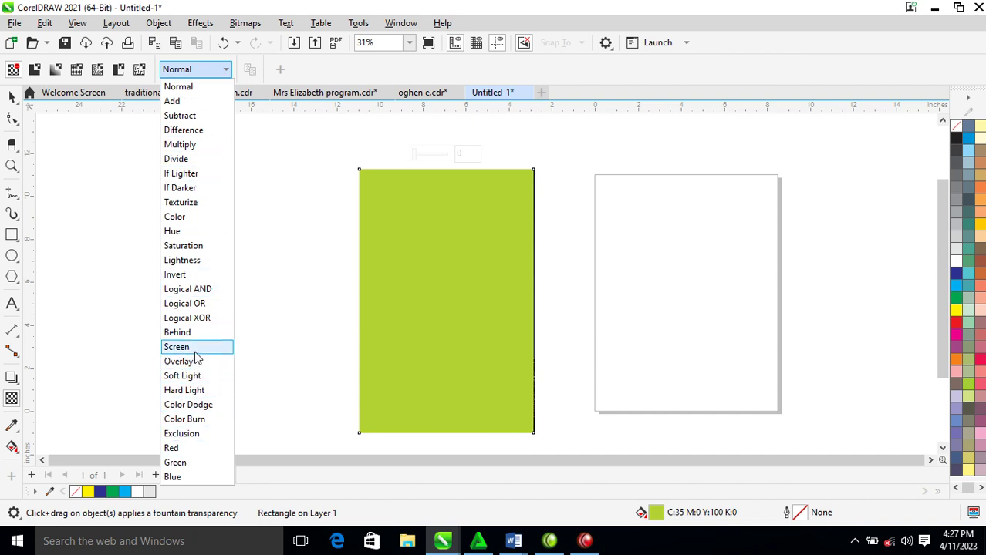
pyautogui.click(197, 420)
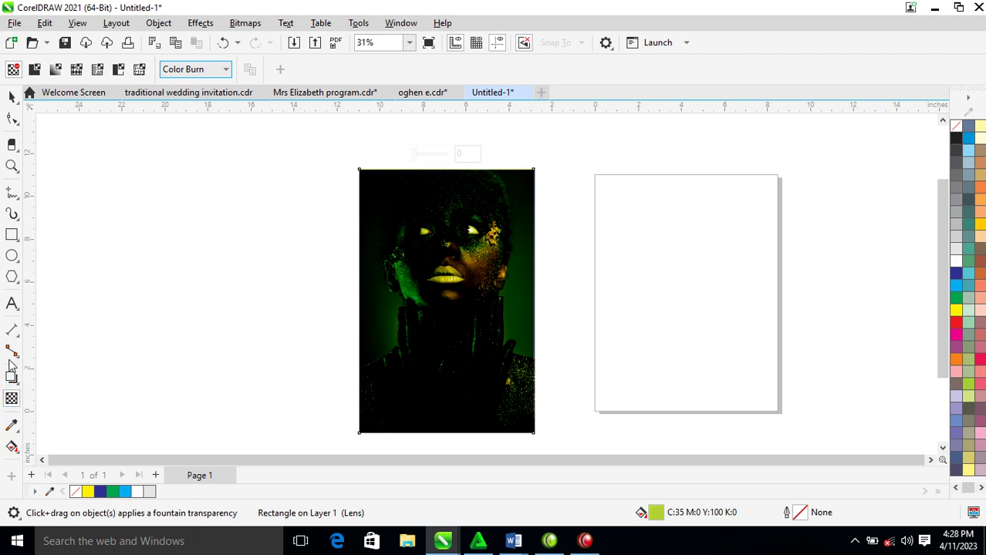
# - Try the Color Dodge merge mode on the rectangle and return it to Color Burn
pyautogui.click(224, 71)
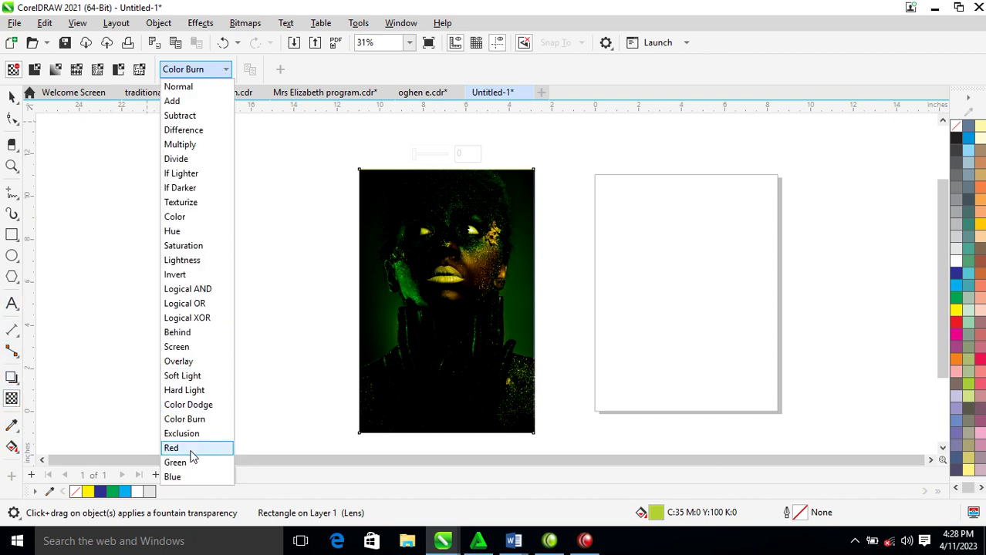
pyautogui.click(196, 406)
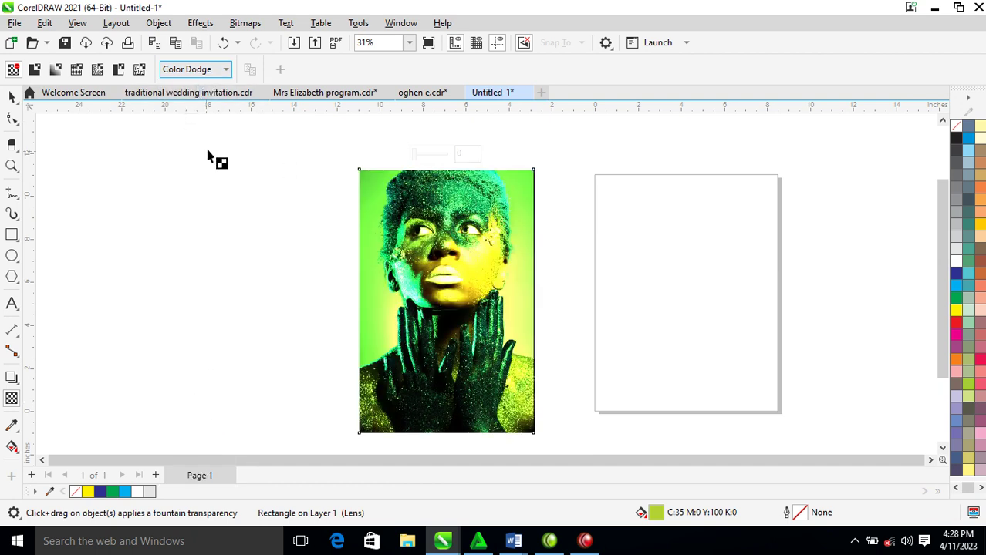
pyautogui.click(227, 71)
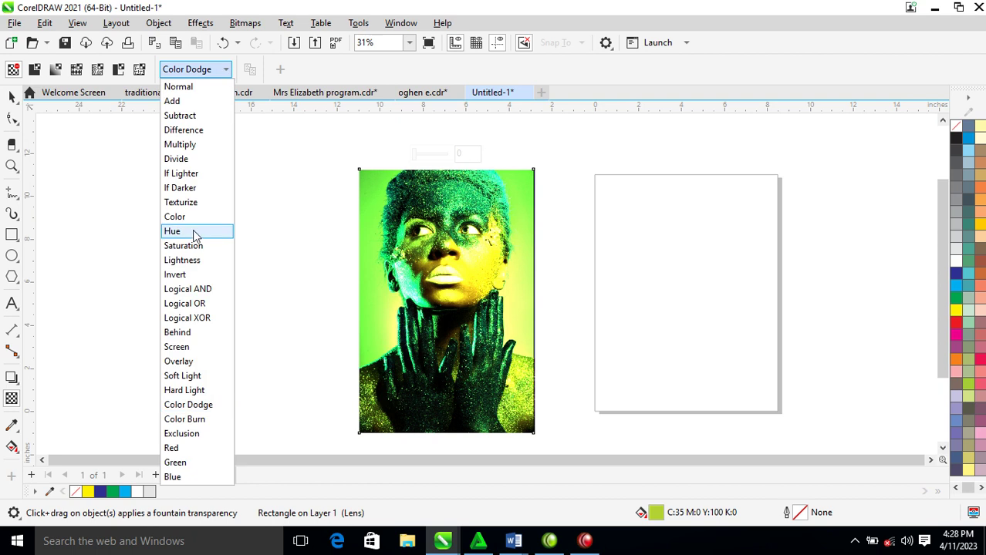
pyautogui.click(198, 421)
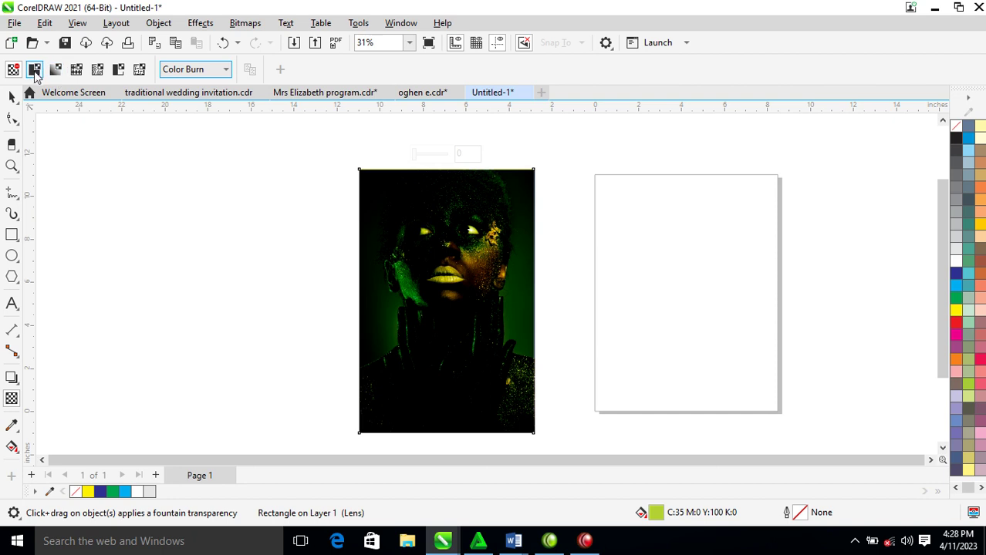
# - Apply a uniform transparency of 23 to the Color Burn rectangle and deselect it
pyautogui.click(35, 69)
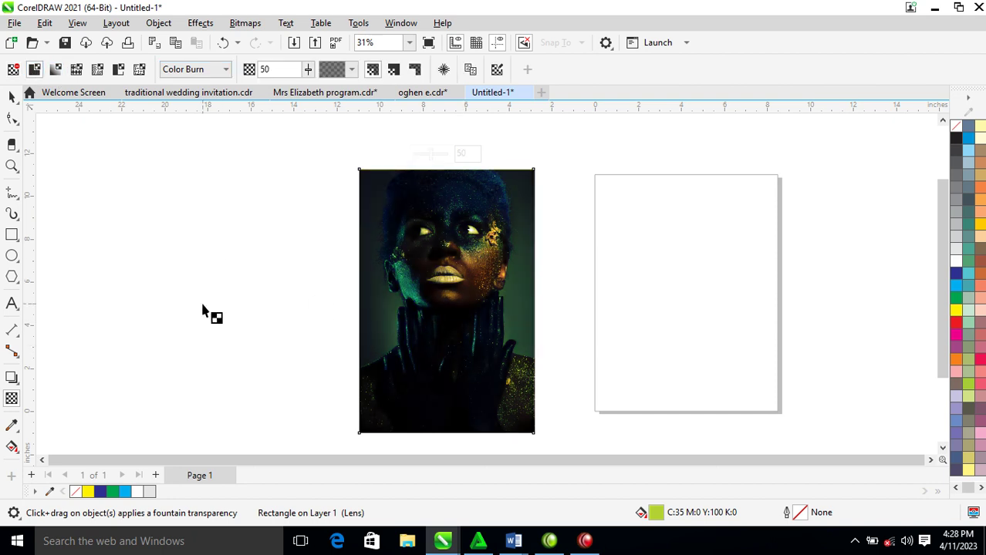
pyautogui.moveTo(309, 71); pyautogui.dragTo(293, 100)
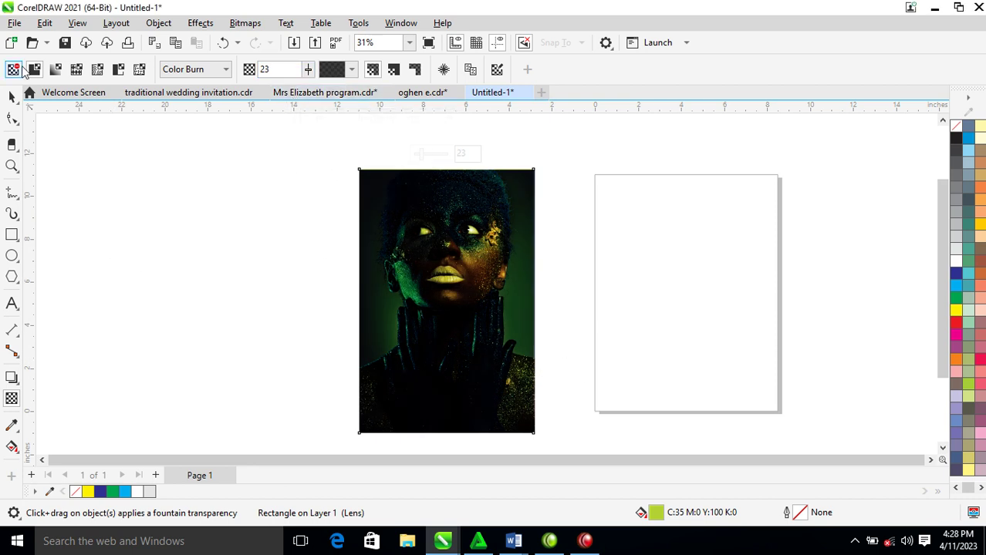
pyautogui.click(14, 95)
pyautogui.click(621, 175)
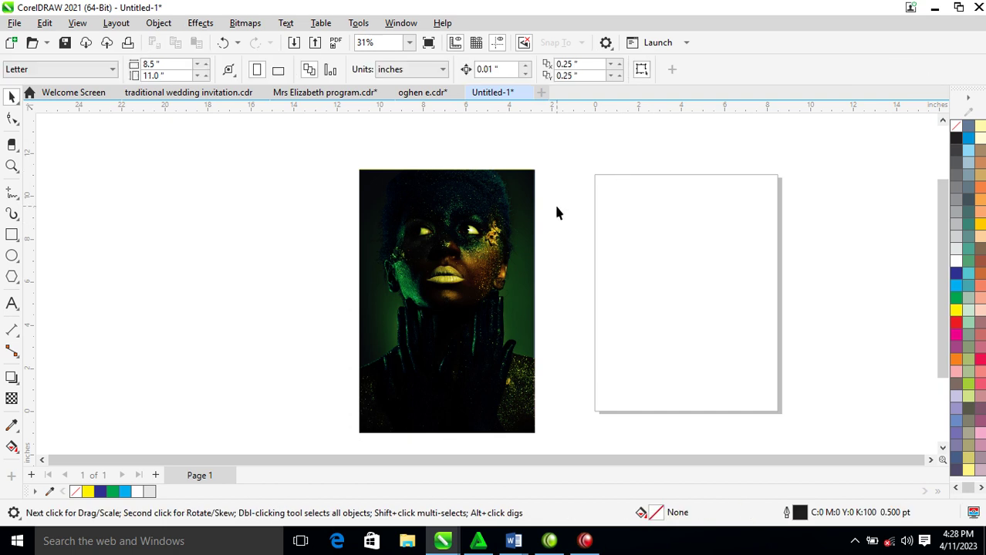
# - Convert the photo and its overlay rectangle together to a 300 dpi RGB Color (24-bit) bitmap with transparent background
pyautogui.moveTo(304, 143); pyautogui.dragTo(581, 452)
pyautogui.click(245, 23)
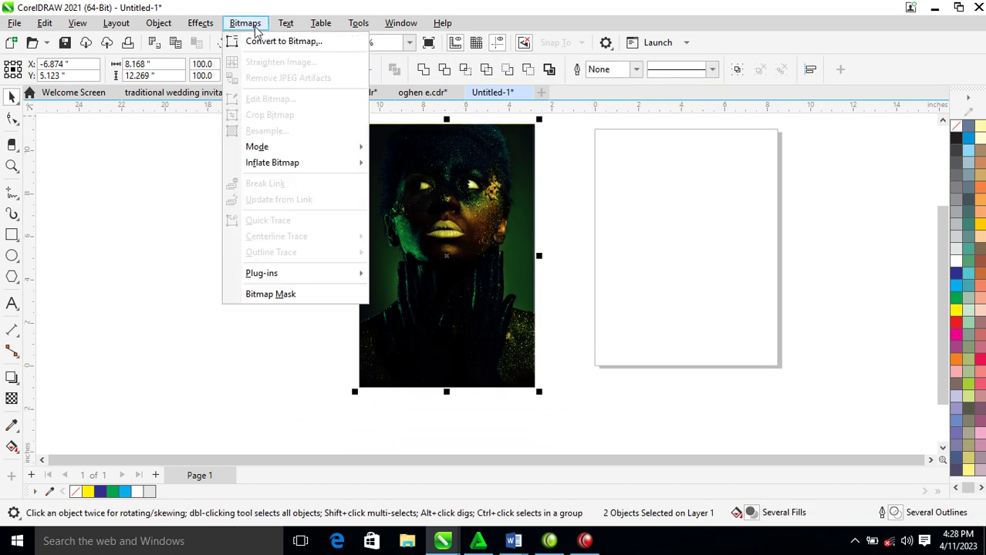
pyautogui.click(281, 40)
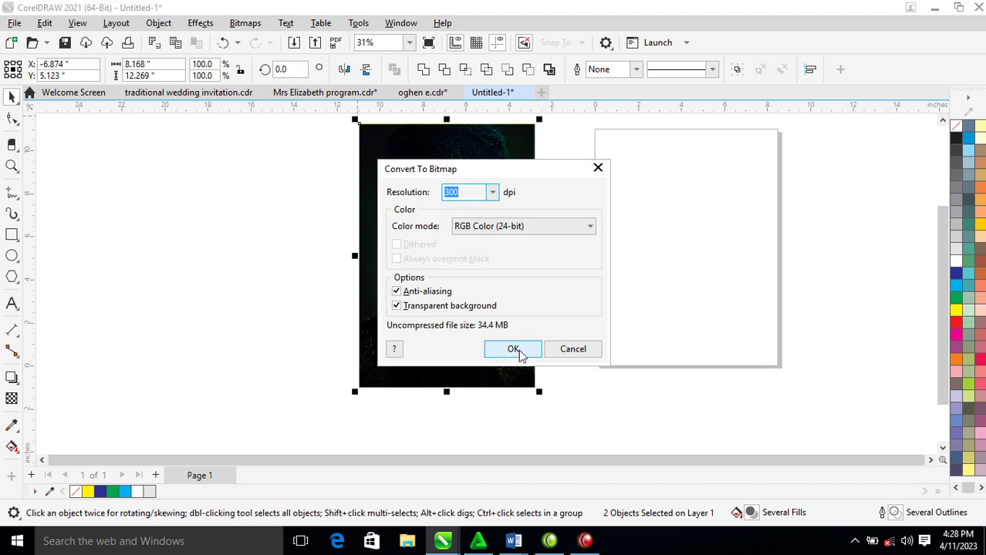
pyautogui.click(515, 350)
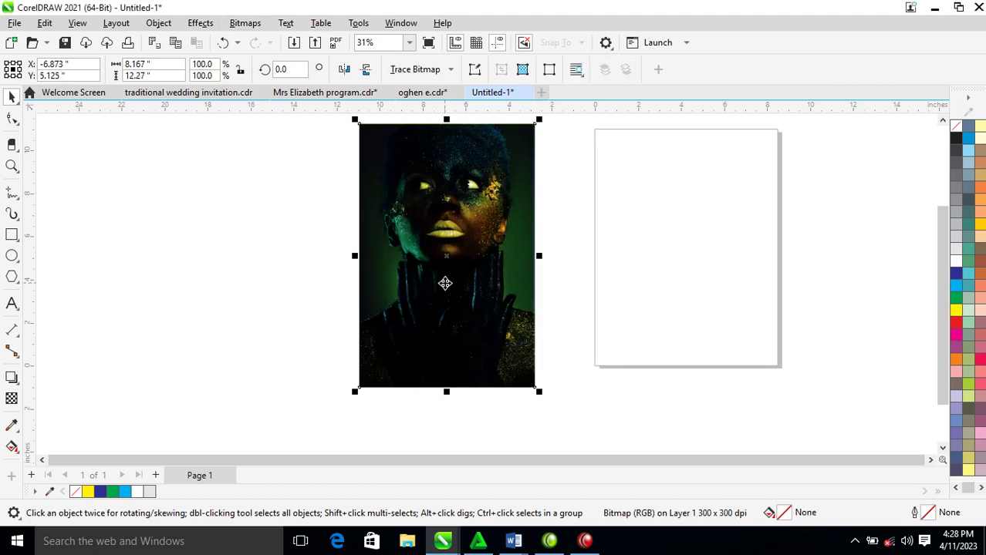
# - Duplicate the converted portrait bitmap and place the copy directly beside the original, partly over the page
pyautogui.scroll(-2, 445, 283)
pyautogui.press('z')
pyautogui.moveTo(383, 153); pyautogui.dragTo(536, 346)
pyautogui.moveTo(347, 204); pyautogui.dragTo(678, 435)
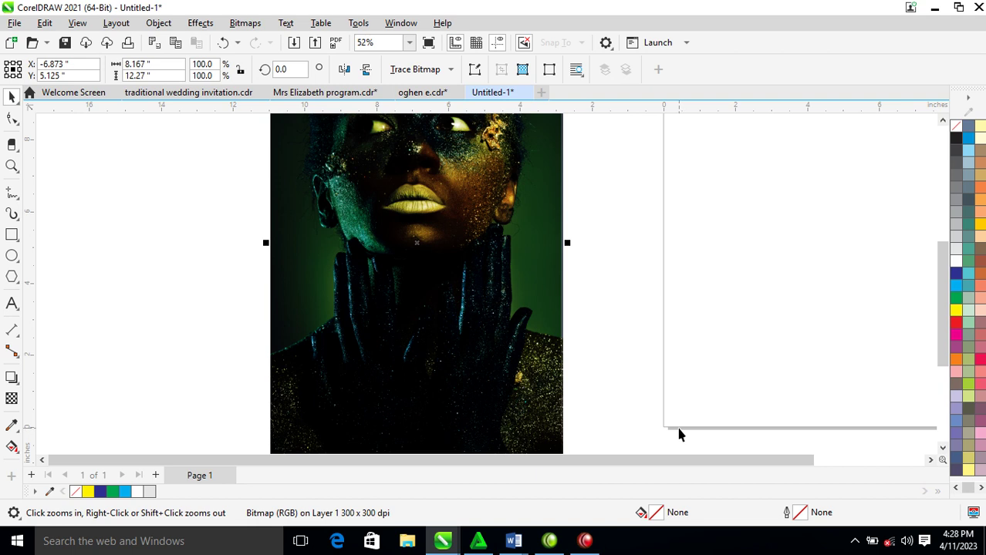
pyautogui.press('space')
pyautogui.moveTo(378, 231); pyautogui.dragTo(680, 219)
pyautogui.scroll(-2, 559, 257)
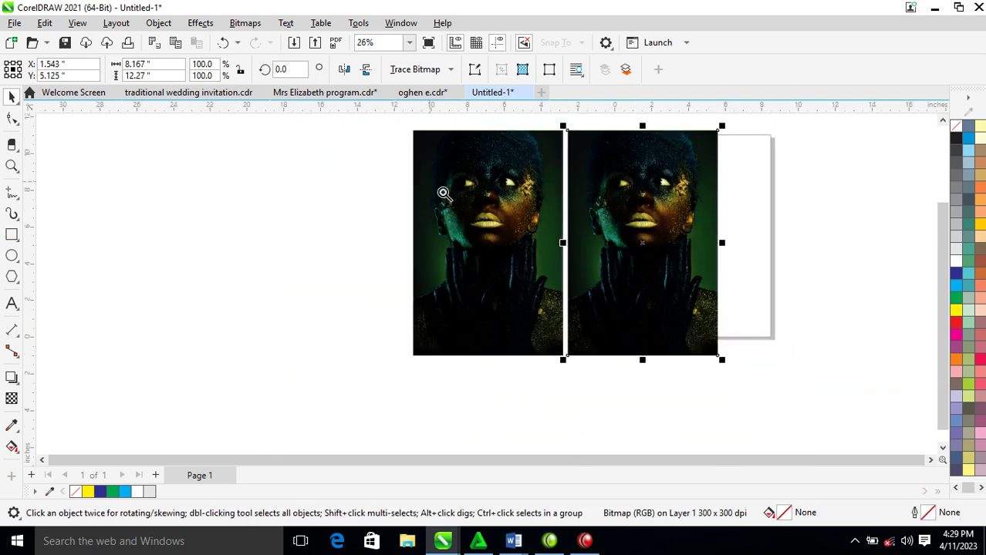
# - Select both portrait bitmaps and align the duplicate exactly on top of the original
pyautogui.press('z')
pyautogui.moveTo(373, 132); pyautogui.dragTo(577, 287)
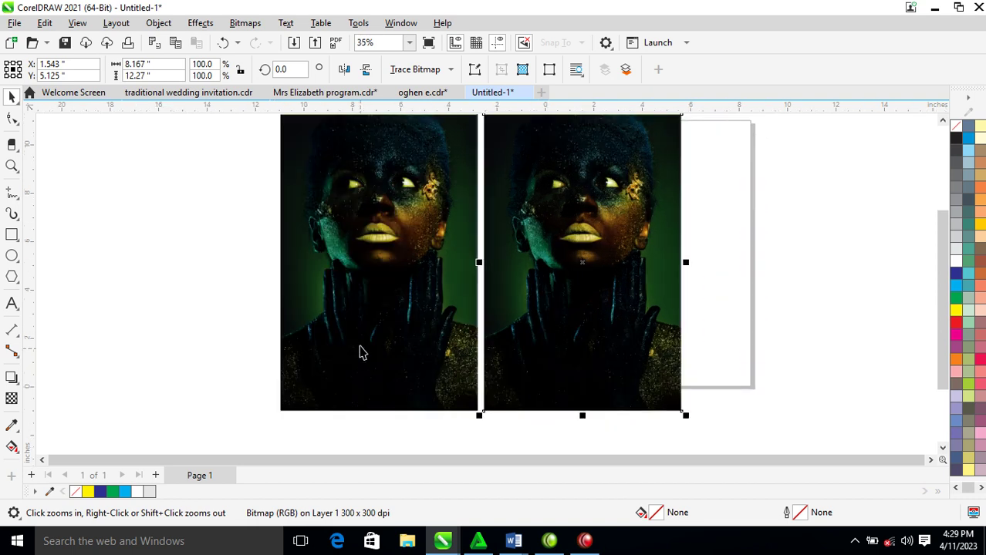
pyautogui.press('space')
pyautogui.keyDown('shift'); pyautogui.click(375, 319); pyautogui.keyUp('shift')
pyautogui.hotkey('ctrl', 'z')
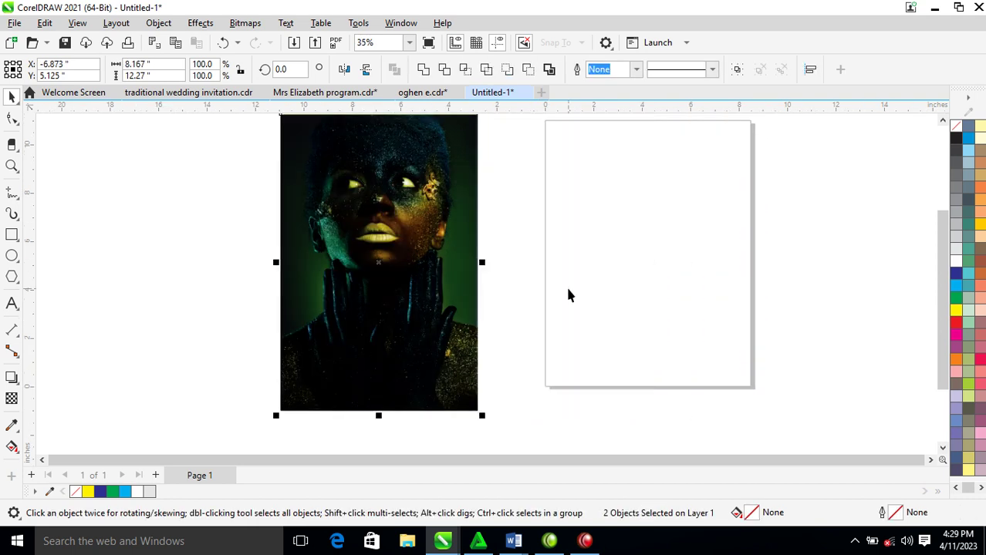
pyautogui.click(493, 258)
# - Apply a Gaussian Blur with a radius of 49.2 pixels to the top copy of the portrait
pyautogui.click(423, 249)
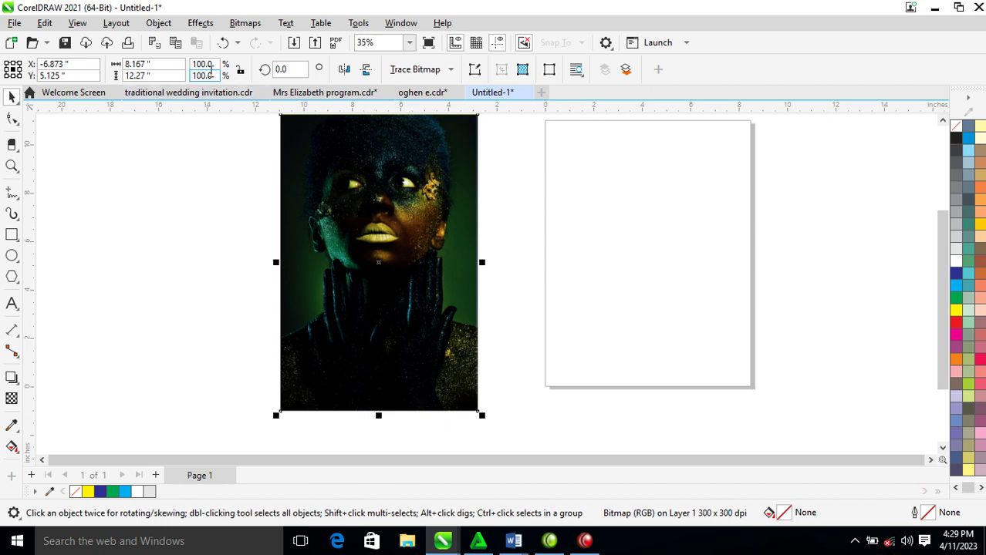
pyautogui.click(193, 24)
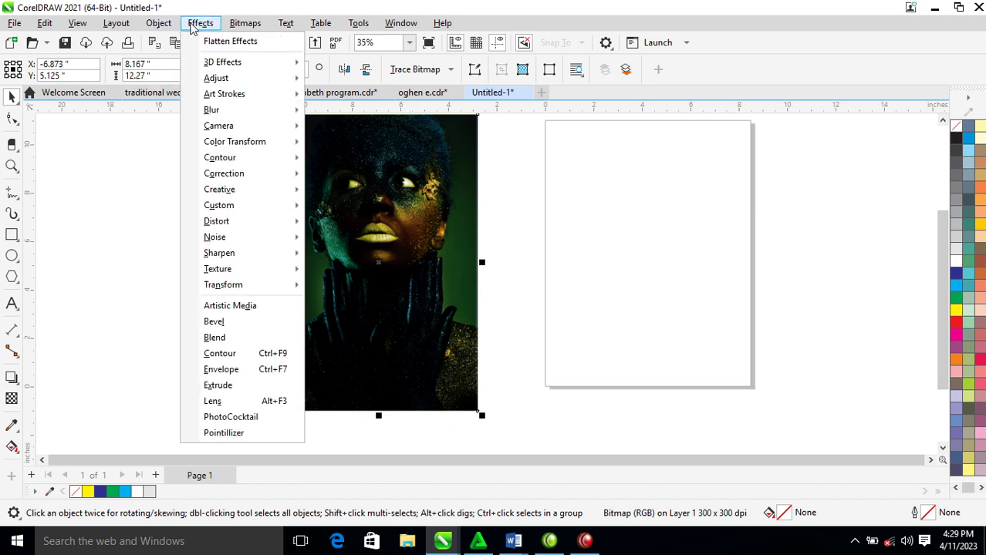
pyautogui.moveTo(216, 115)
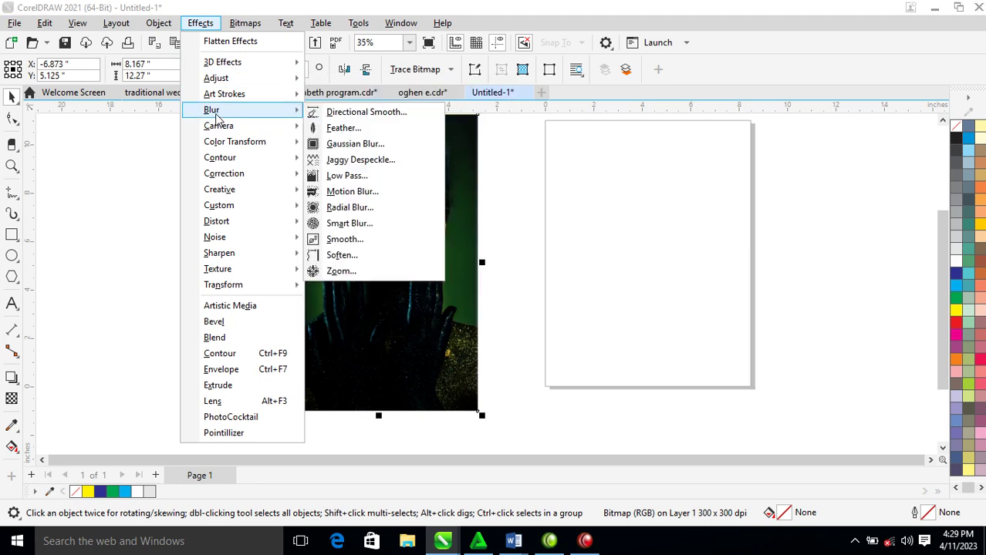
pyautogui.click(354, 144)
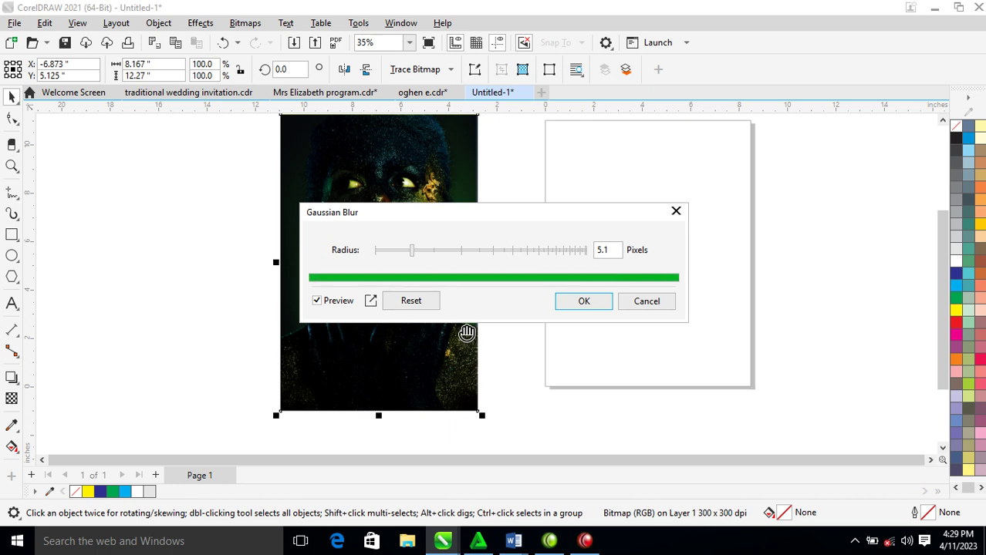
pyautogui.moveTo(455, 219); pyautogui.dragTo(695, 131)
pyautogui.click(701, 163)
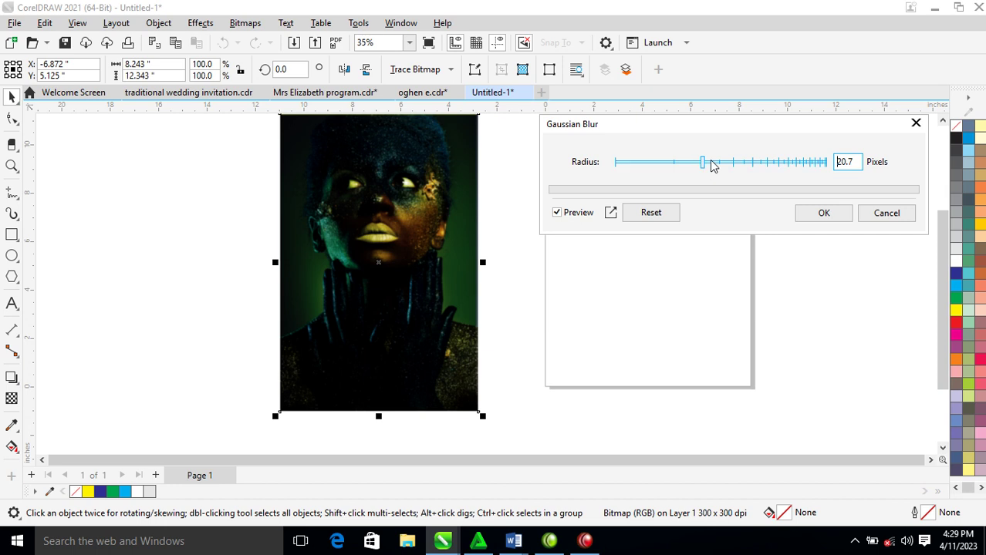
pyautogui.click(746, 164)
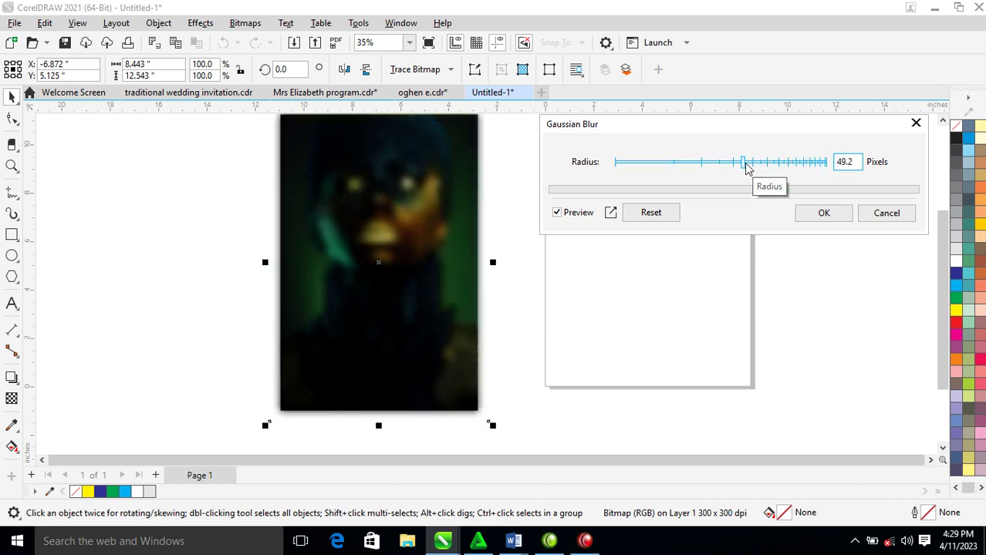
pyautogui.click(823, 214)
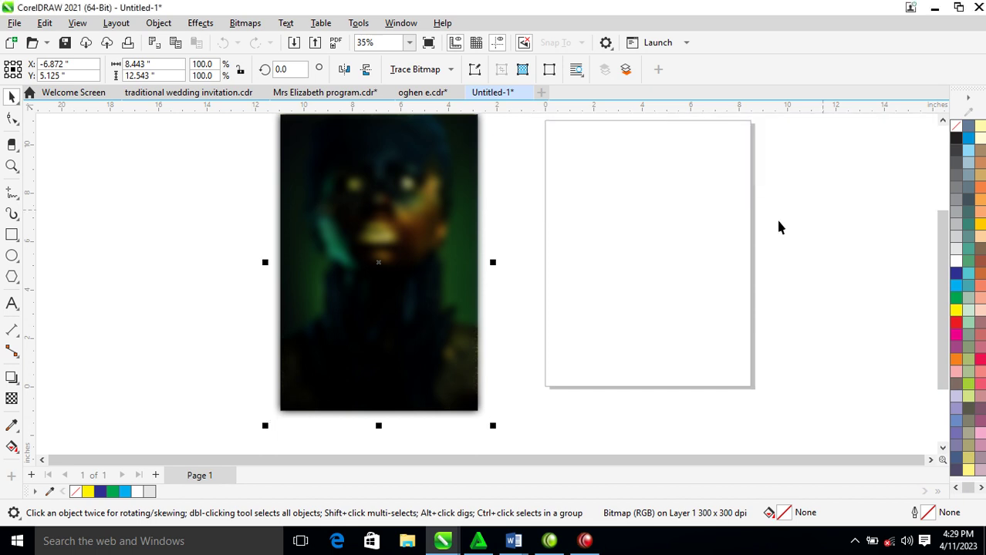
# - Draw a rectangle about 2.4 by 5.07 inches over the lower-left part of the blurred portrait and fill it white
pyautogui.click(11, 234)
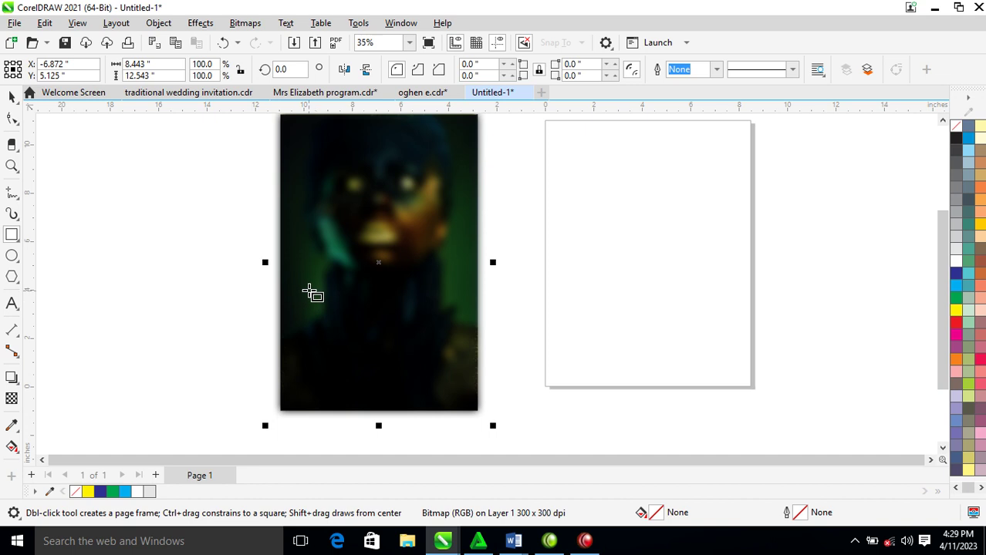
pyautogui.press('z')
pyautogui.moveTo(195, 185); pyautogui.dragTo(543, 413)
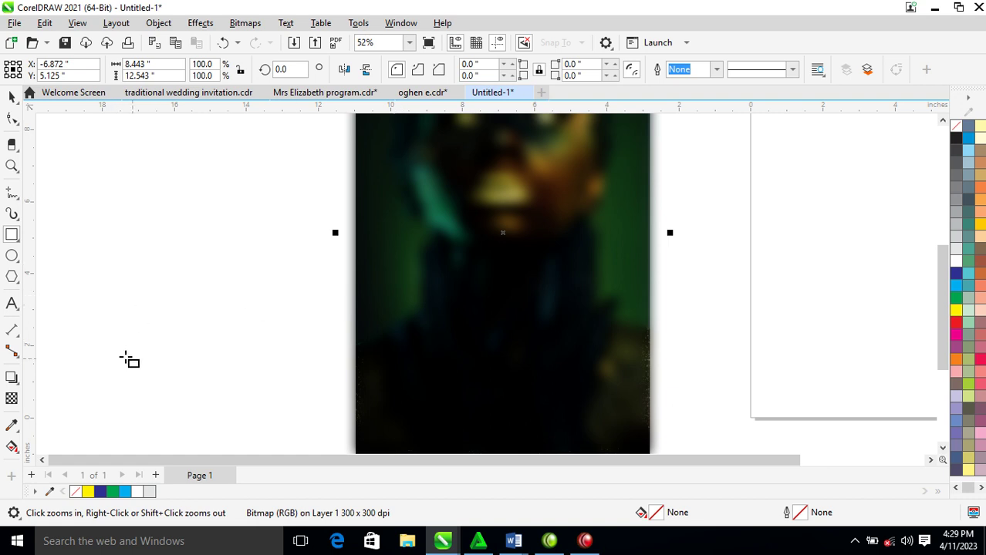
pyautogui.moveTo(393, 249); pyautogui.dragTo(481, 434)
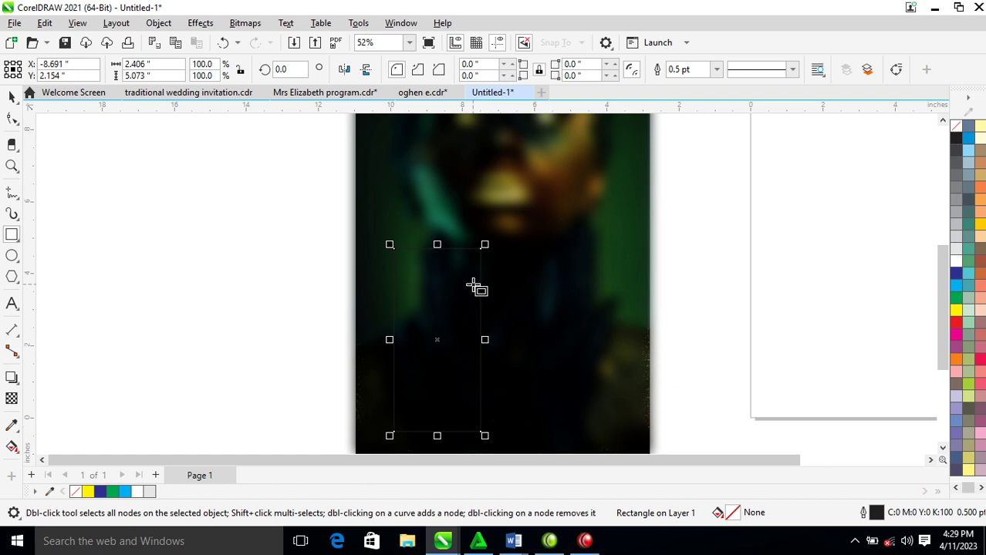
pyautogui.click(957, 262)
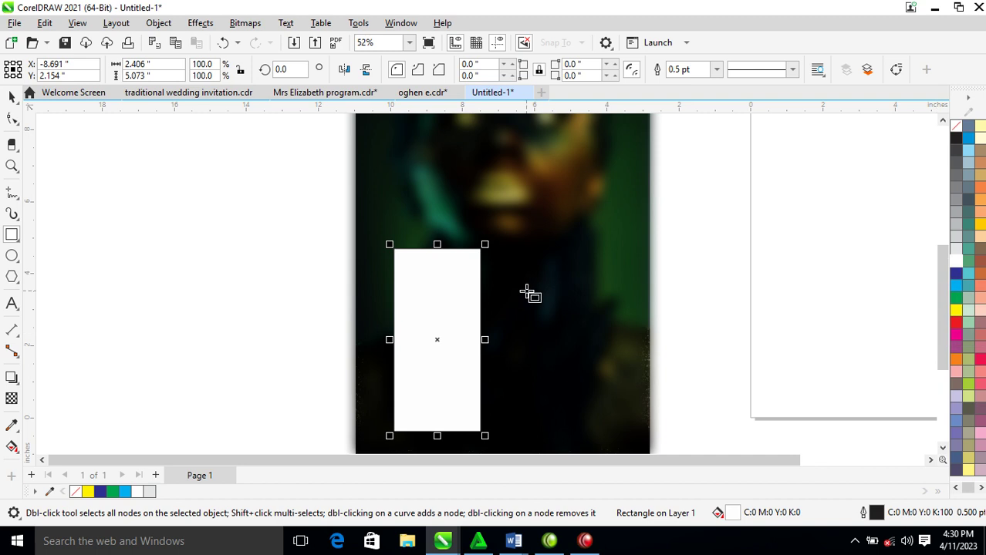
# - Move the blurred portrait copy aside and place it inside the white rectangle as a PowerClip
pyautogui.press('space')
pyautogui.moveTo(568, 214); pyautogui.dragTo(443, 291)
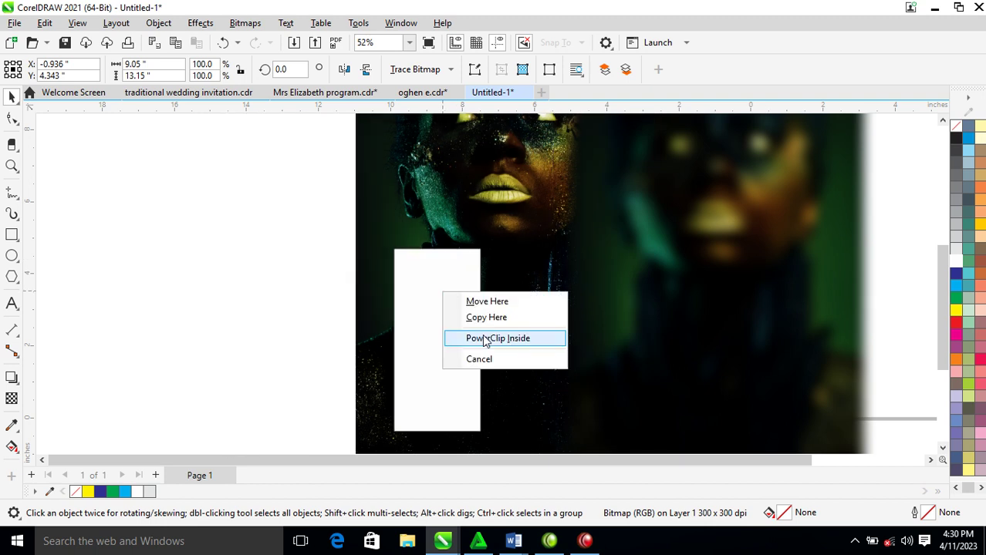
pyautogui.click(714, 222)
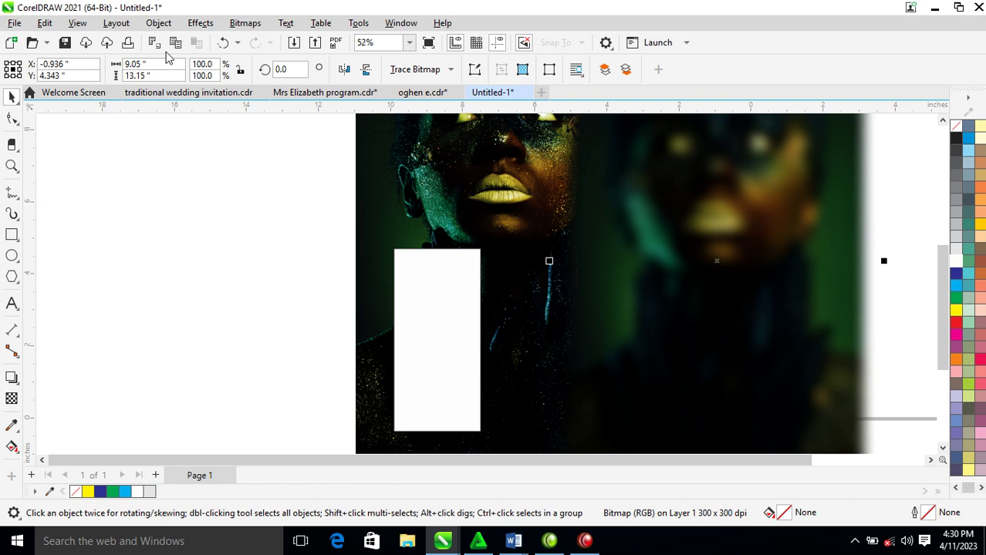
pyautogui.click(159, 23)
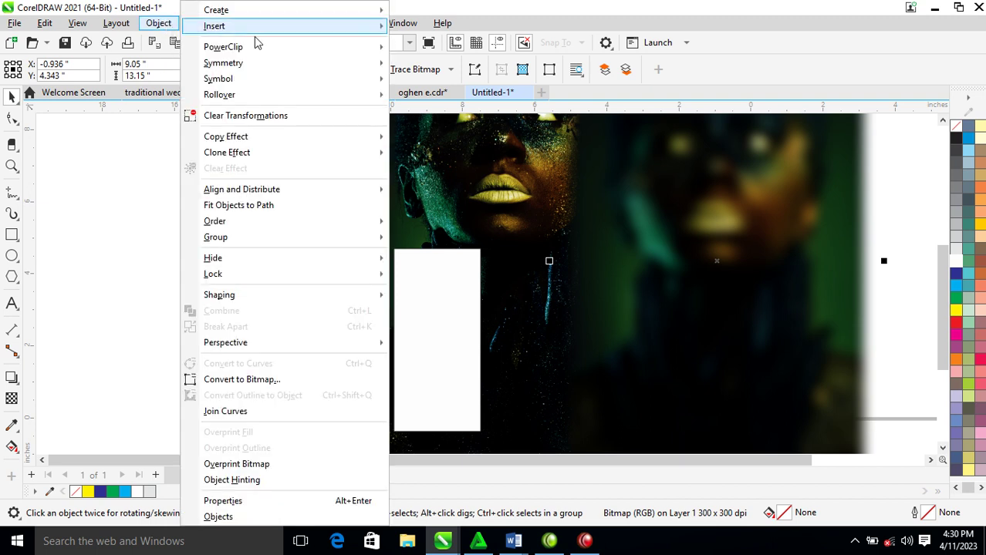
pyautogui.moveTo(252, 52)
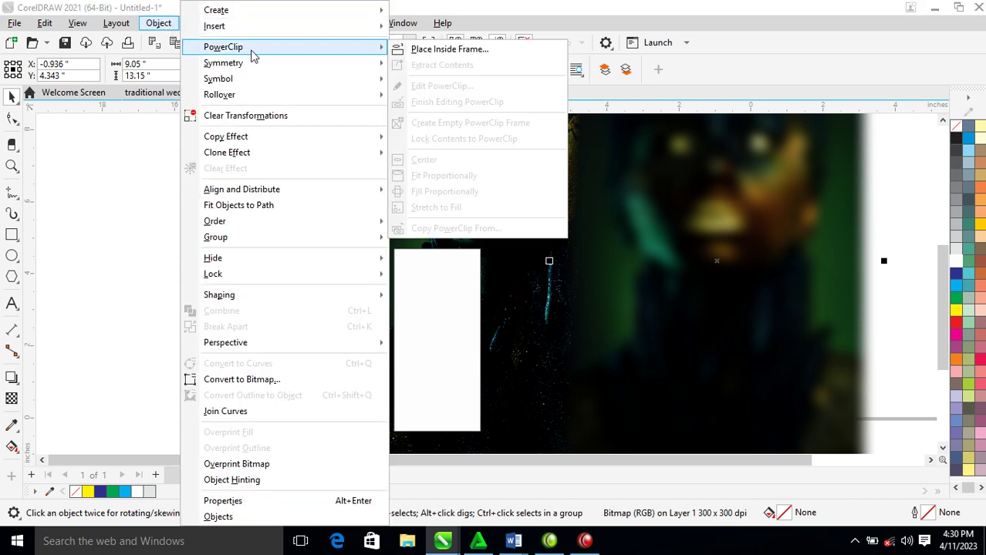
pyautogui.click(447, 49)
pyautogui.click(451, 308)
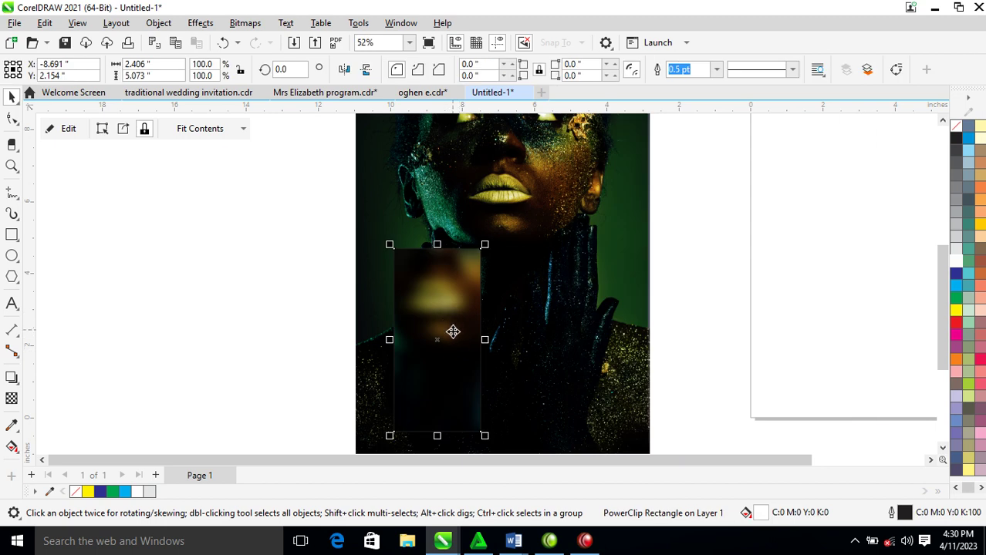
# - Reposition the blurred bitmap inside the PowerClip rectangle so it lines up with the sharp portrait underneath
pyautogui.click(451, 325)
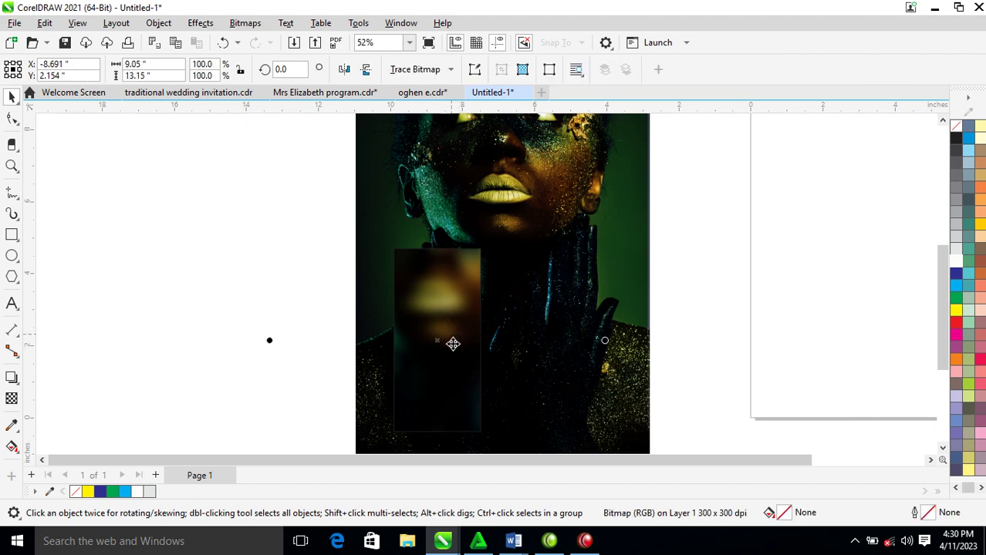
pyautogui.moveTo(454, 374)
pyautogui.mouseDown()
pyautogui.moveTo(430, 325)
pyautogui.moveTo(429, 280)
pyautogui.mouseUp()
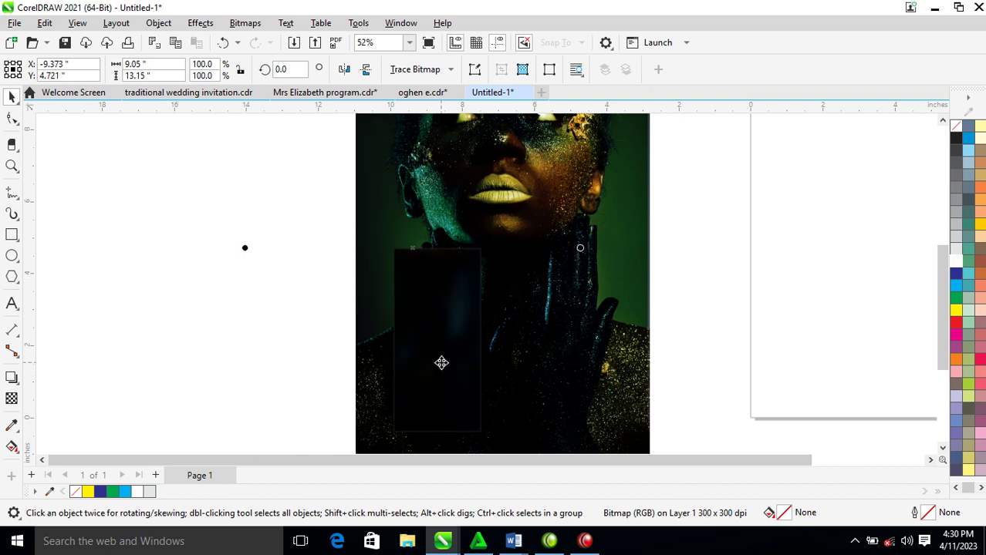
pyautogui.moveTo(444, 360)
pyautogui.mouseDown()
pyautogui.moveTo(473, 315)
pyautogui.moveTo(453, 337)
pyautogui.moveTo(457, 317)
pyautogui.moveTo(440, 317)
pyautogui.moveTo(455, 310)
pyautogui.moveTo(444, 370)
pyautogui.moveTo(447, 350)
pyautogui.mouseUp()
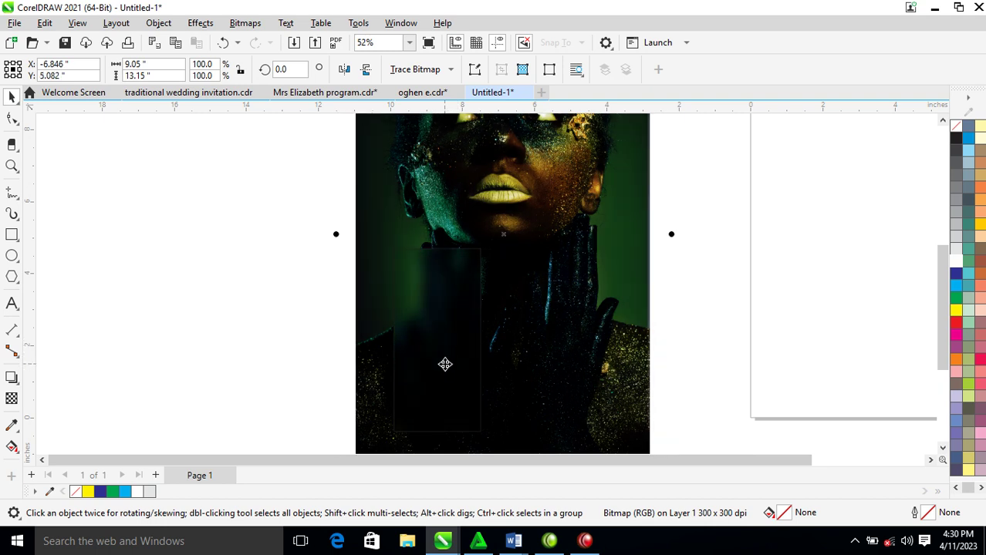
pyautogui.click(686, 292)
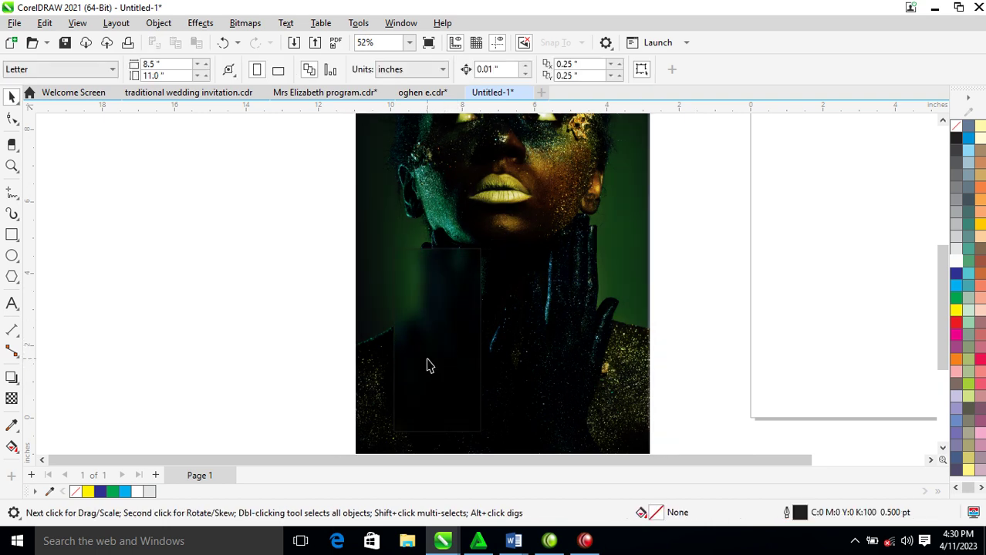
# - Set the outline color of the PowerClip rectangle to white
pyautogui.click(426, 313)
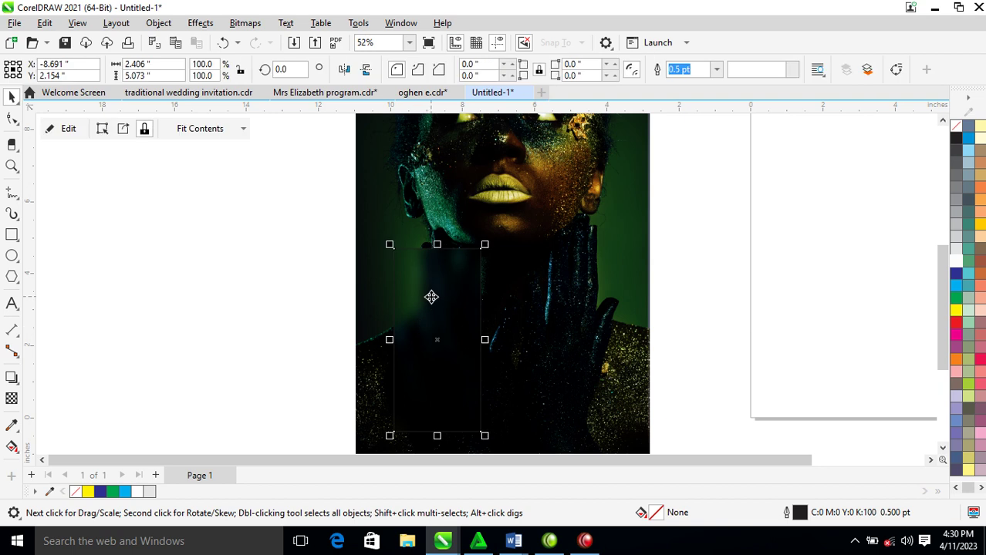
pyautogui.rightClick(956, 263)
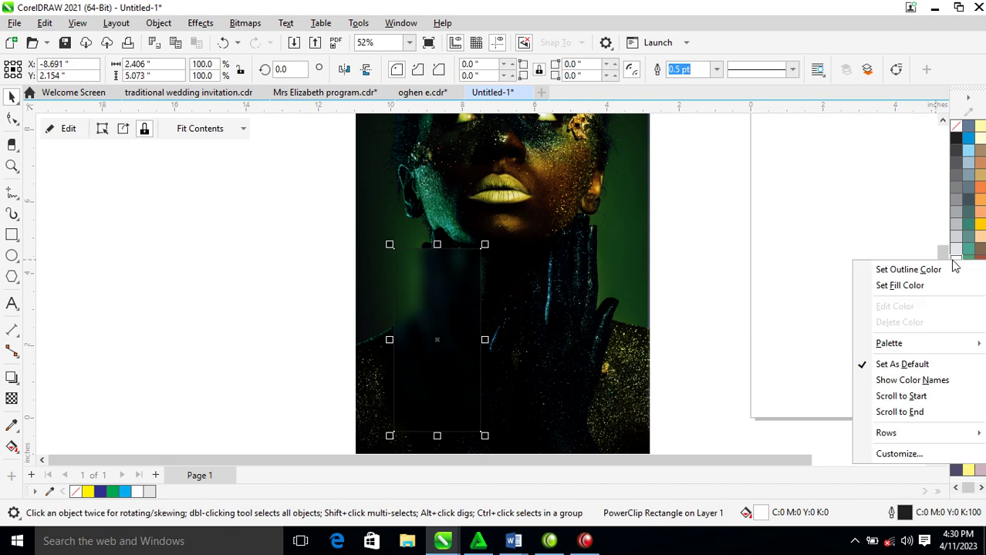
pyautogui.click(911, 272)
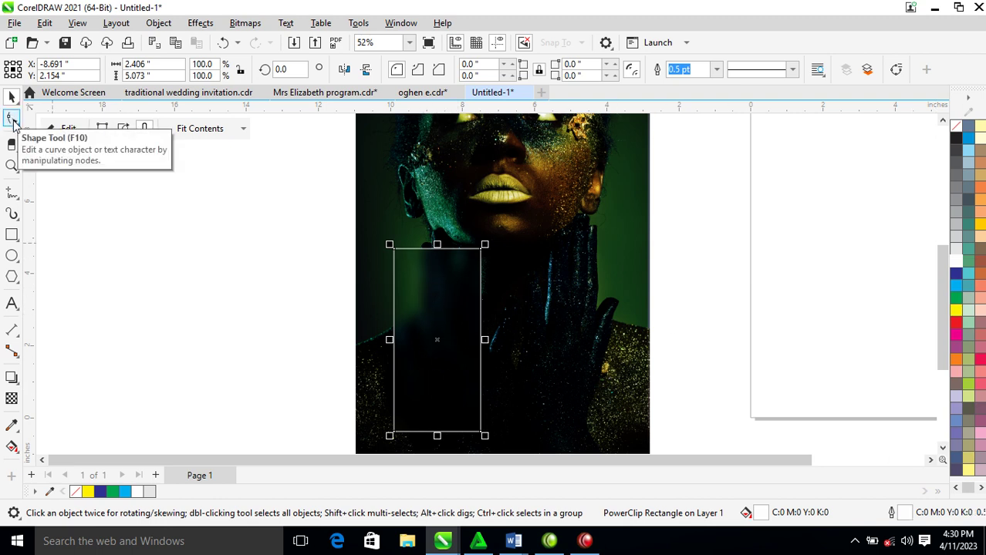
# - Round the PowerClip rectangle's top-right corner to about 0.44 inches and its bottom-left corner to about 0.66 inches
pyautogui.click(13, 119)
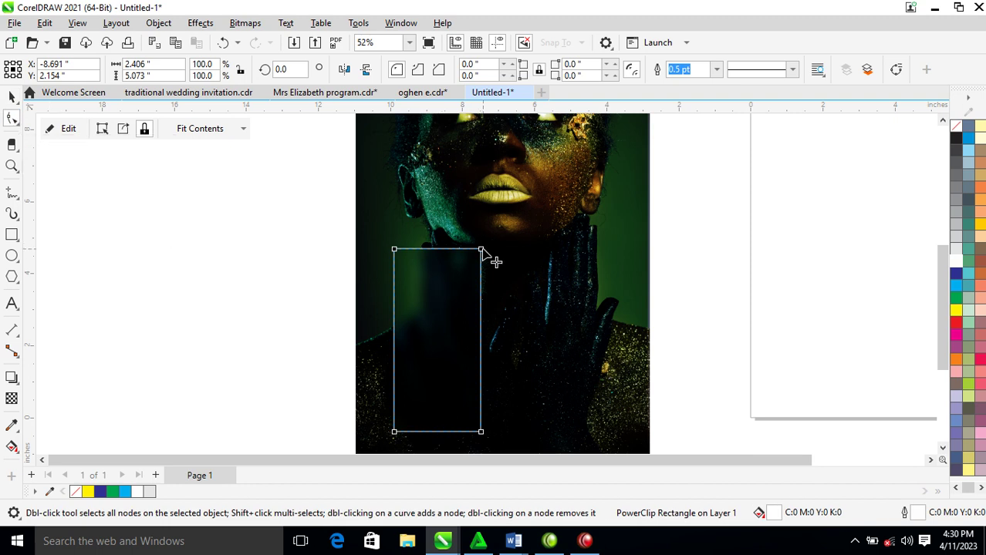
pyautogui.moveTo(482, 250); pyautogui.dragTo(480, 265)
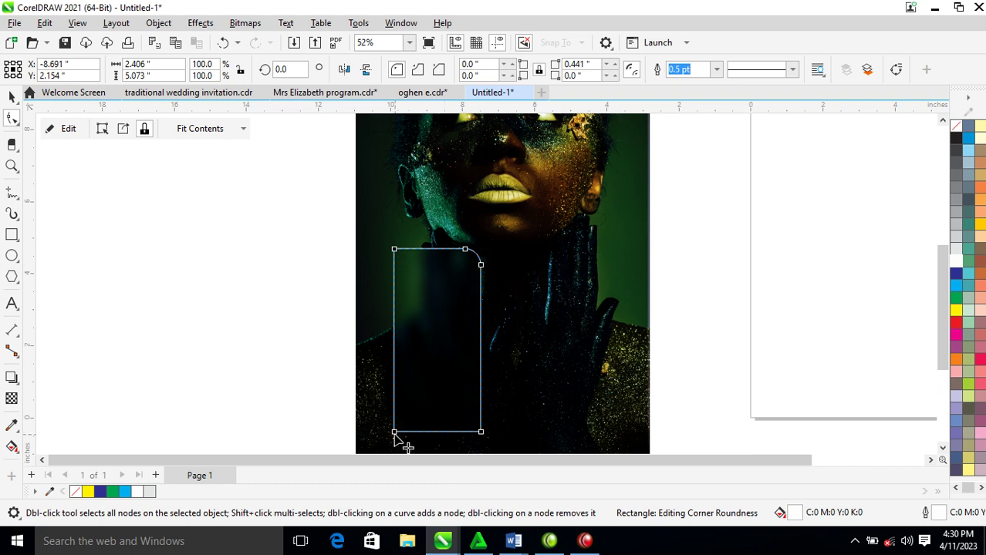
pyautogui.moveTo(394, 434); pyautogui.dragTo(411, 412)
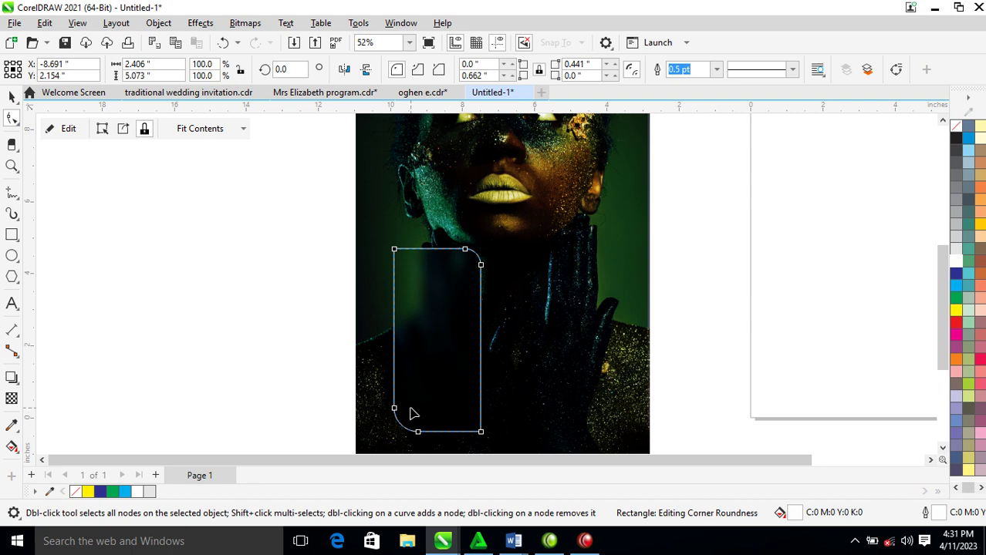
pyautogui.press('space')
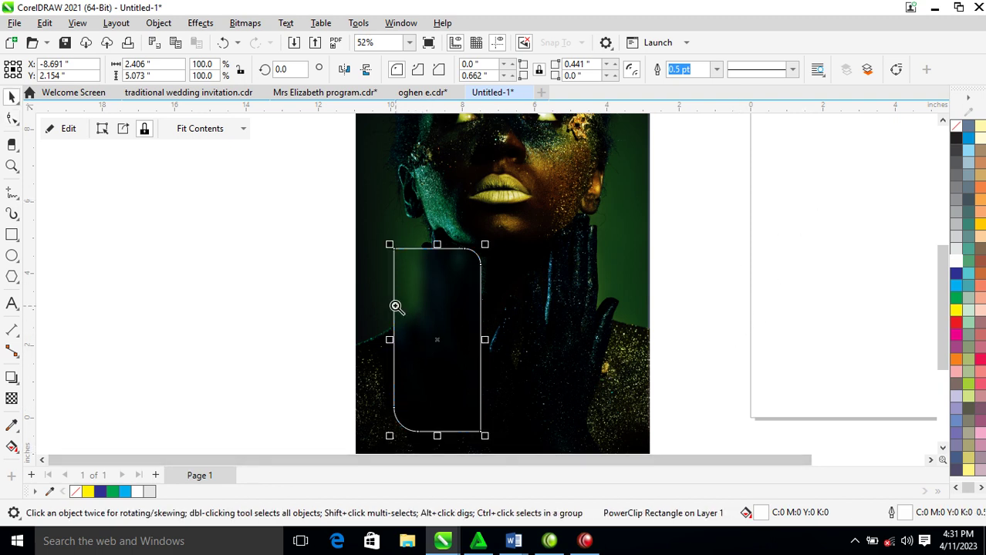
# - Duplicate the rounded PowerClip rectangle and place the copy to its right over the raised hand
pyautogui.press('z')
pyautogui.moveTo(269, 209); pyautogui.dragTo(623, 423)
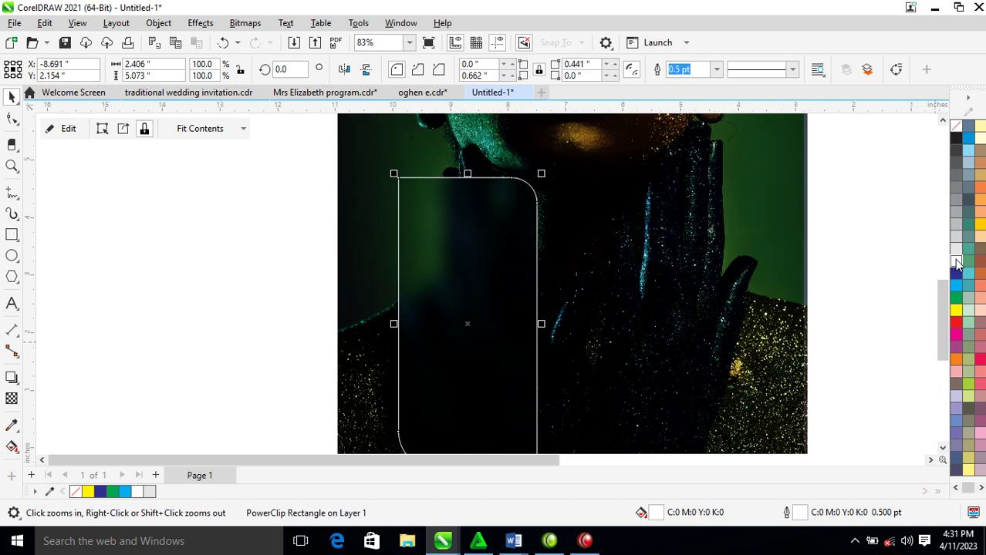
pyautogui.moveTo(467, 253); pyautogui.dragTo(680, 260)
# - Remove the outline from the original blurred PowerClip rectangle
pyautogui.click(526, 253)
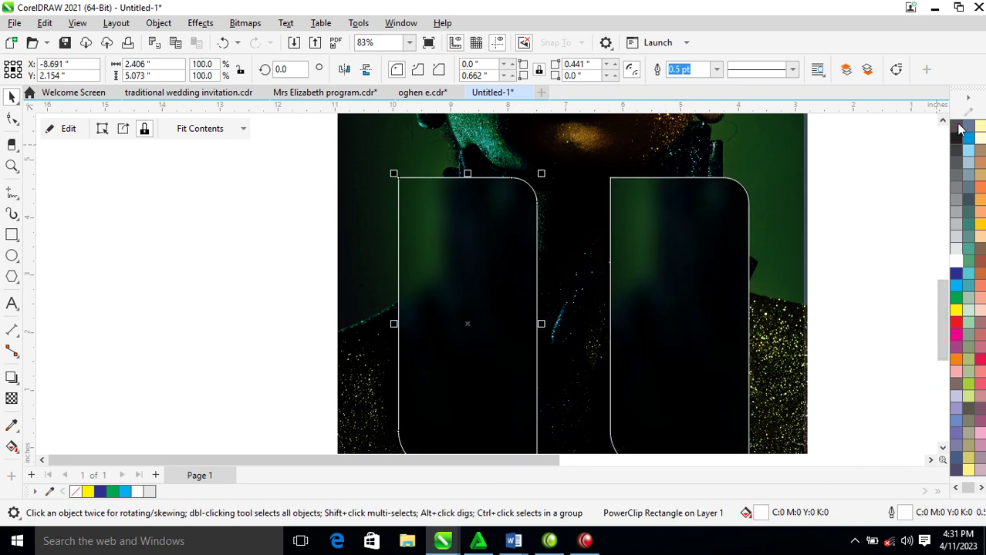
pyautogui.rightClick(960, 128)
pyautogui.click(897, 132)
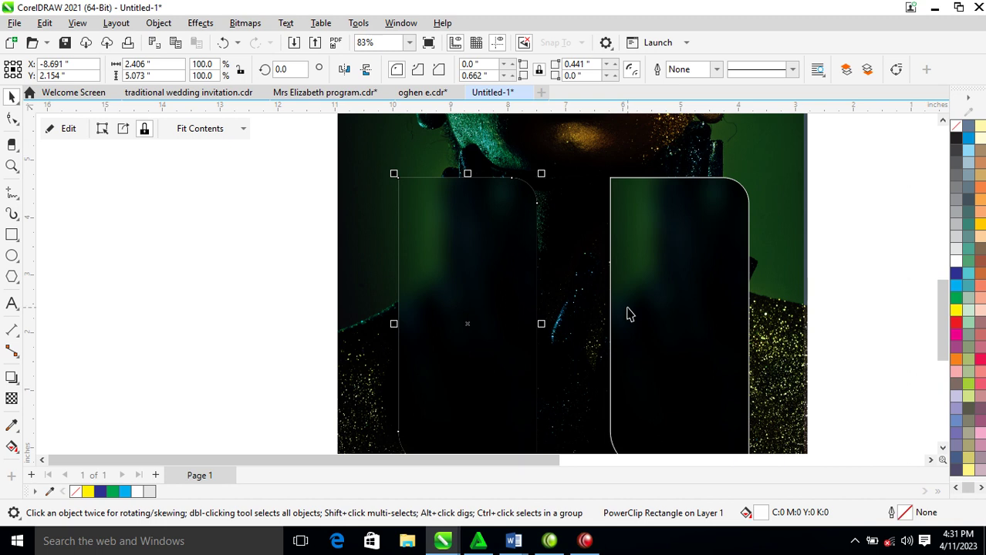
# - Extract the blurred bitmap from the duplicate PowerClip rectangle and delete the extracted bitmap
pyautogui.click(706, 280)
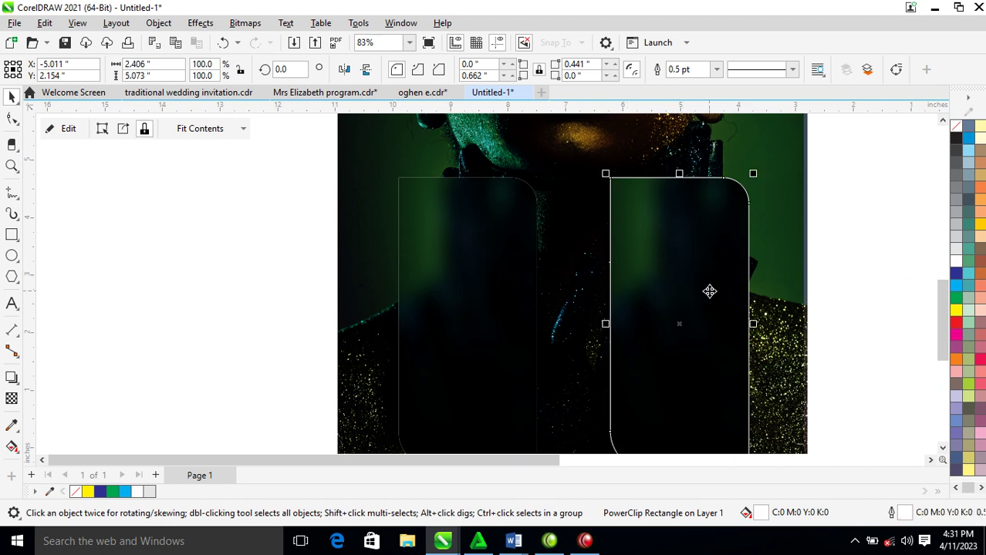
pyautogui.rightClick(706, 242)
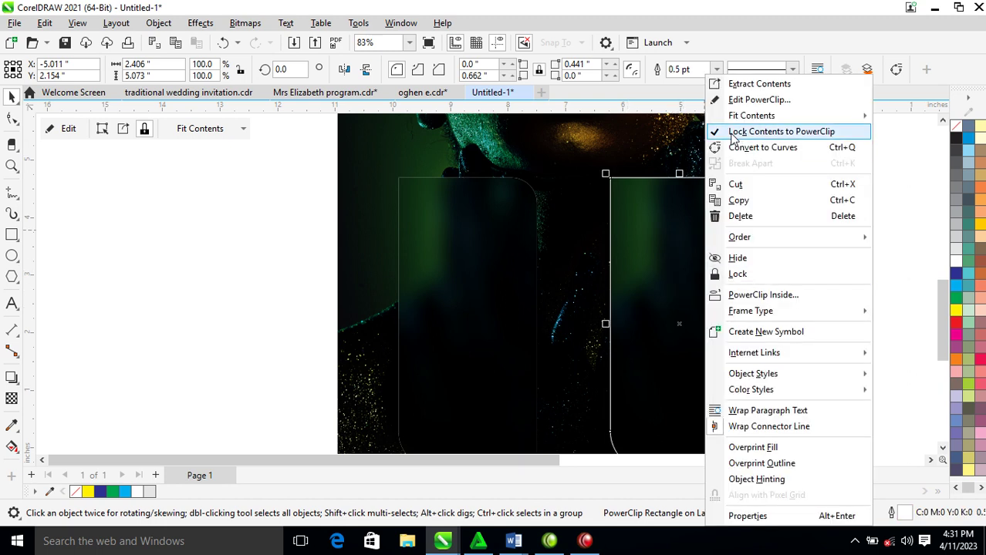
pyautogui.click(759, 84)
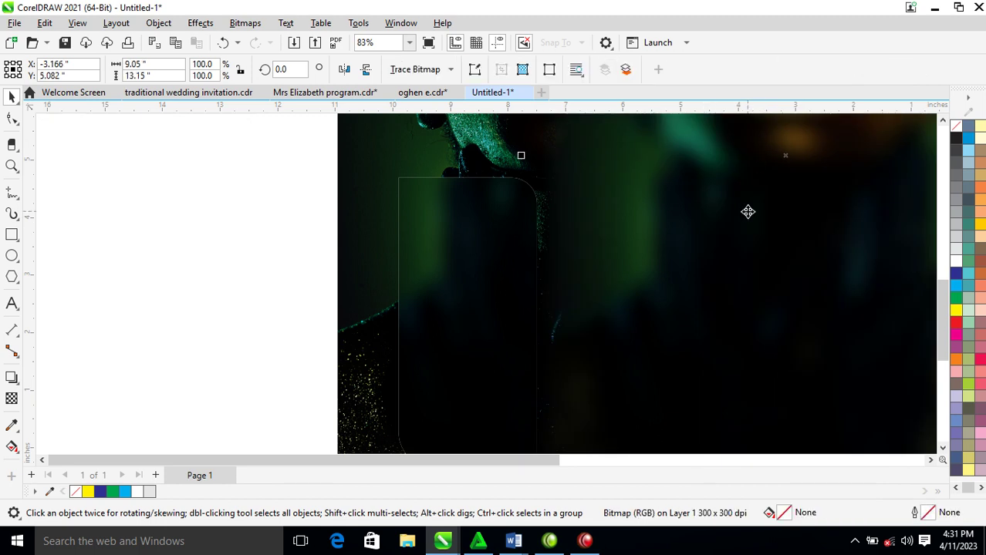
pyautogui.press('Escape')
# - Remove the white fill and the PowerClip frame from the emptied duplicate, keeping only its white outline
pyautogui.click(690, 278)
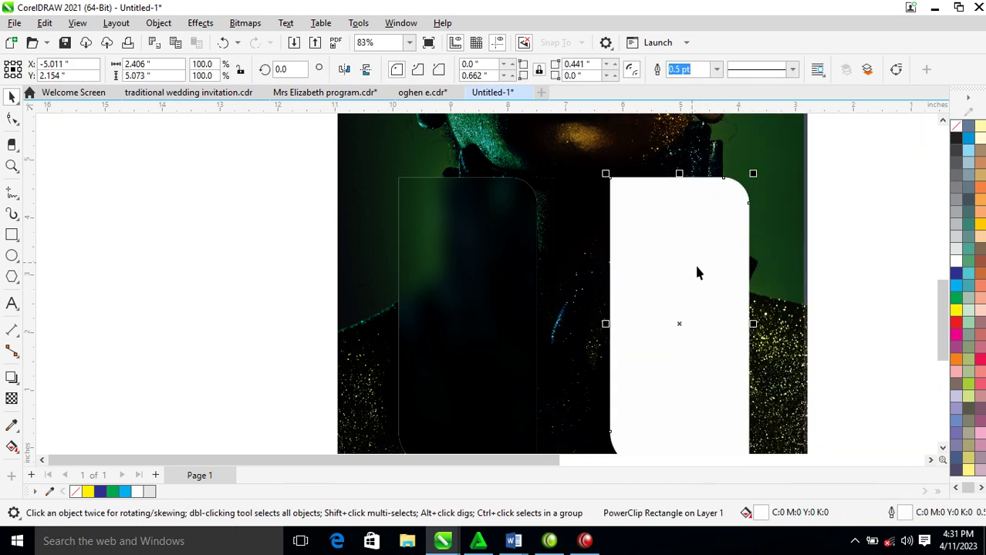
pyautogui.click(957, 130)
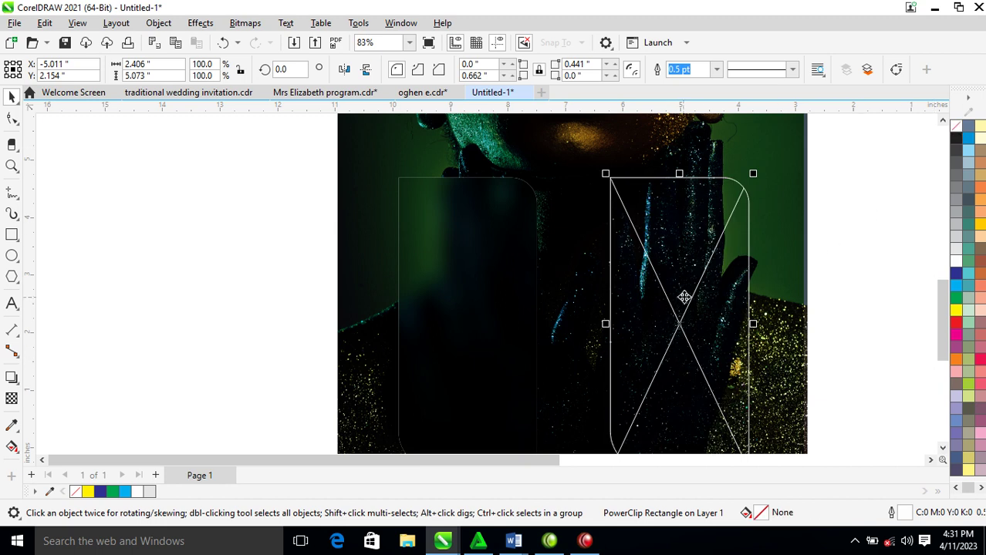
pyautogui.rightClick(702, 221)
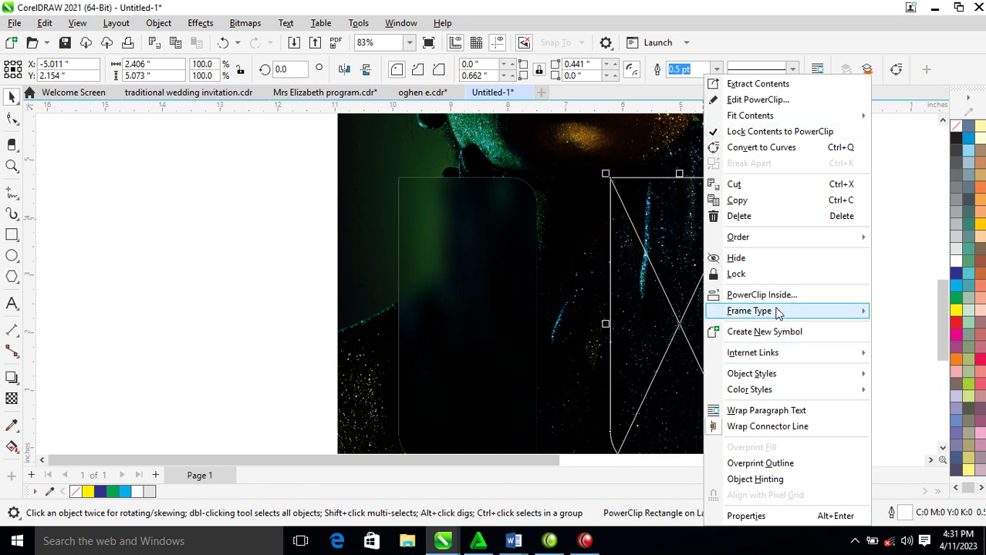
pyautogui.moveTo(777, 318)
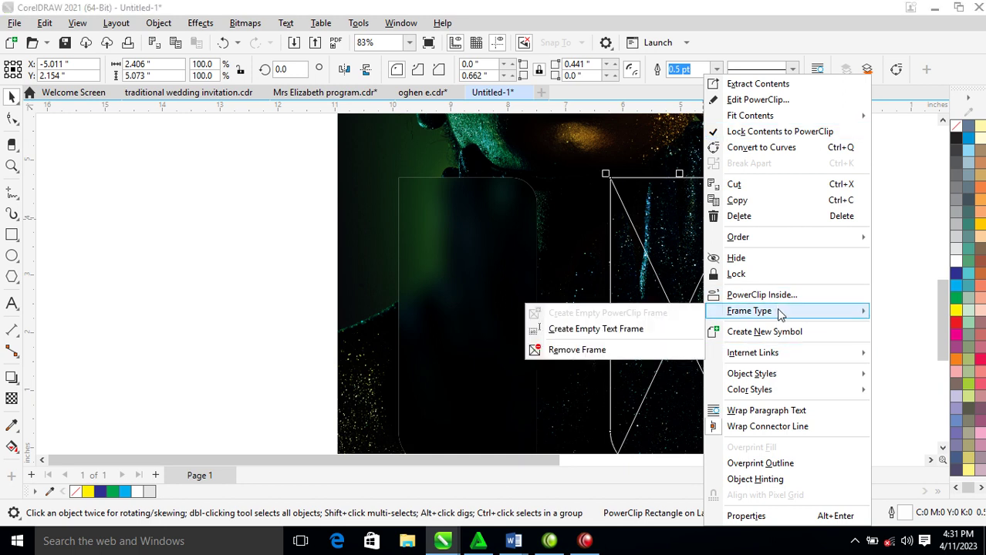
pyautogui.click(577, 350)
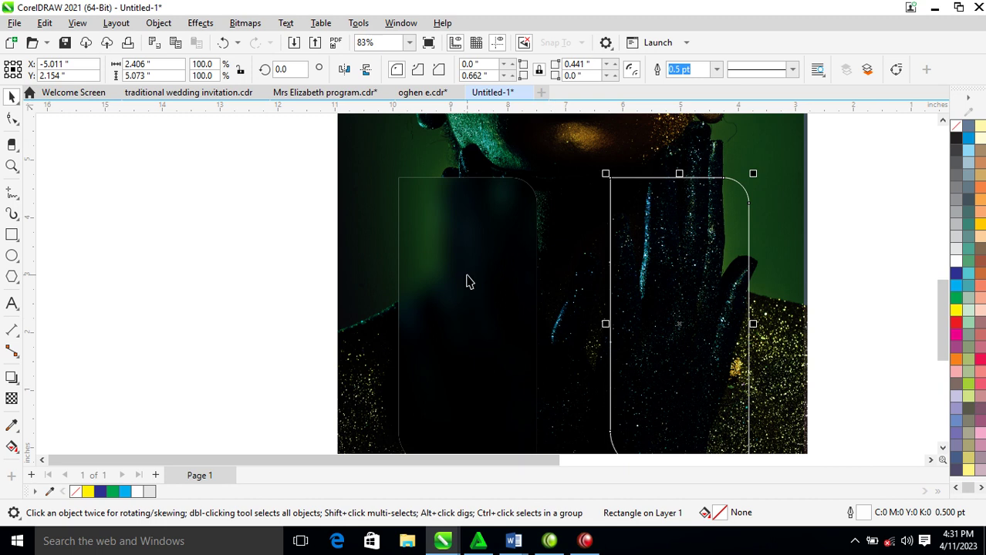
# - Align the white outline rectangle with the blurred panel and offset it about 0.39 inches to the panel's left
pyautogui.keyDown('shift'); pyautogui.click(494, 236); pyautogui.keyUp('shift')
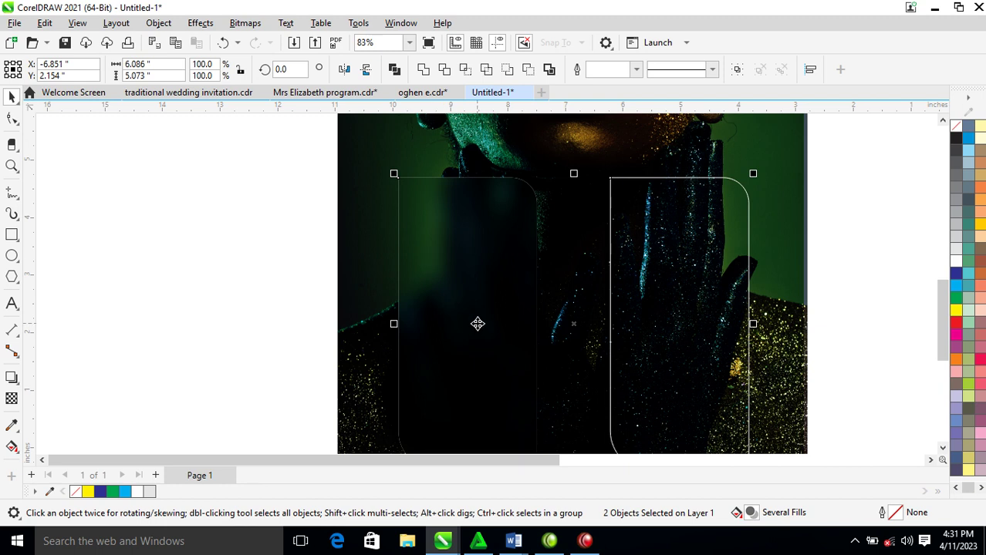
pyautogui.press('l')
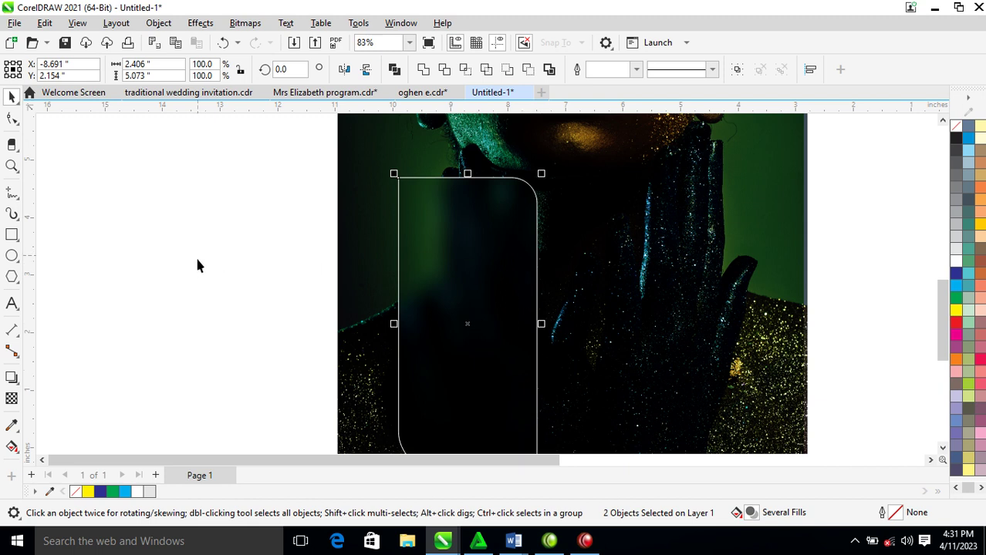
pyautogui.click(203, 225)
pyautogui.click(487, 178)
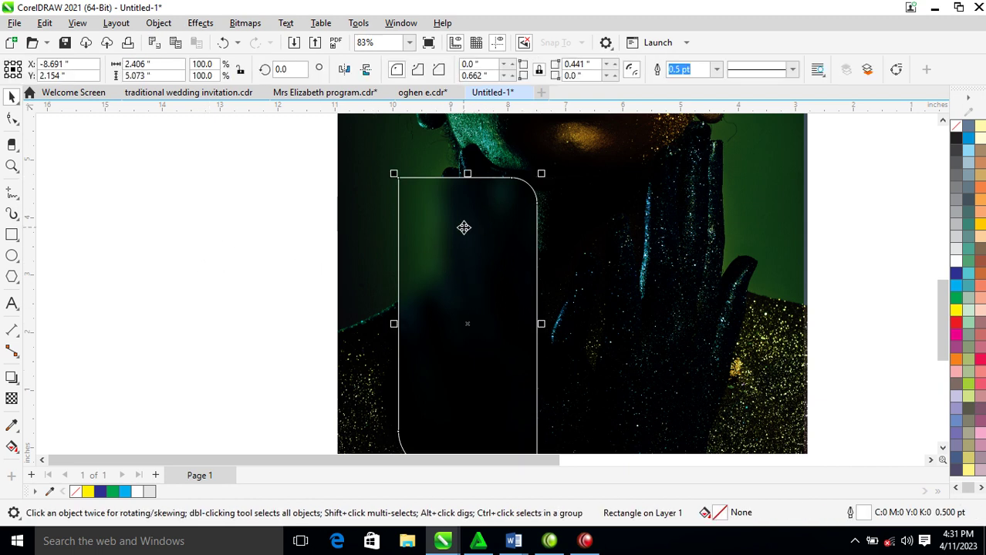
pyautogui.moveTo(467, 236); pyautogui.dragTo(445, 237)
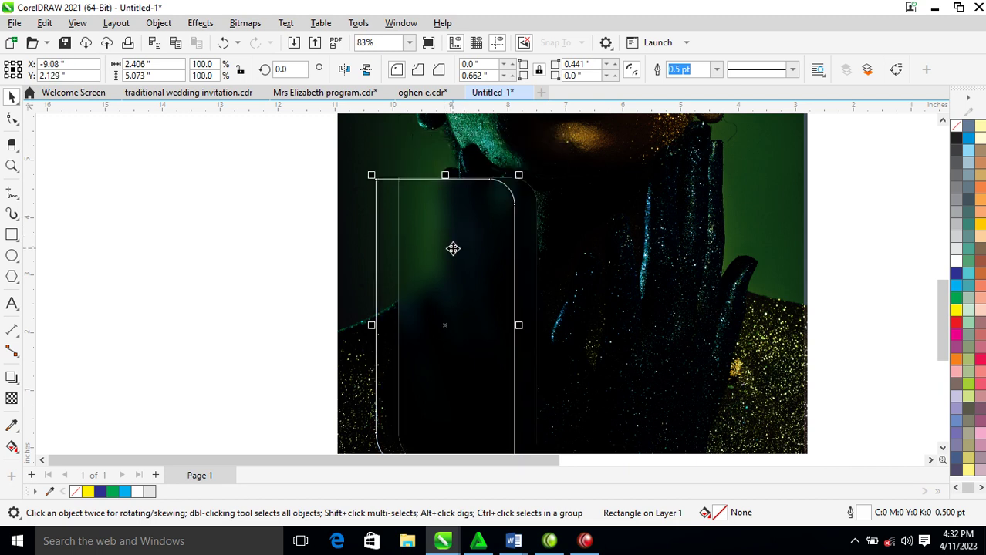
# - Undo the white outline rectangle's offset from the blurred panel and convert the rectangle to curves
pyautogui.hotkey('ctrl', 'z')
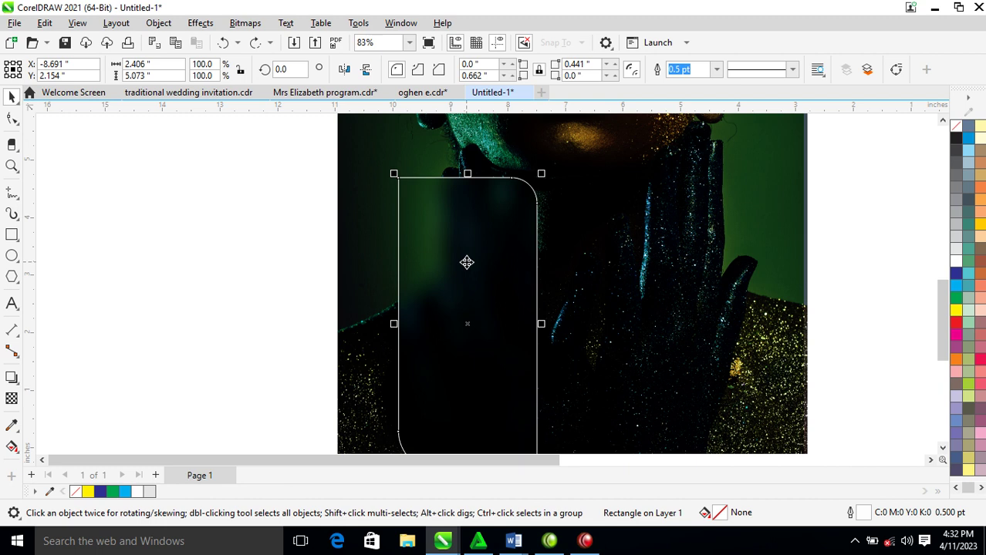
pyautogui.rightClick(466, 262)
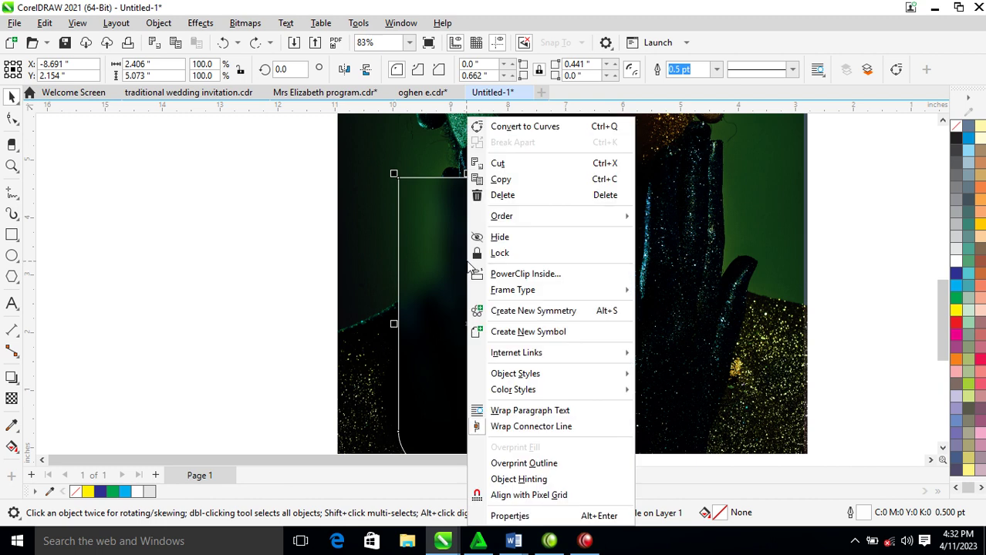
pyautogui.click(542, 128)
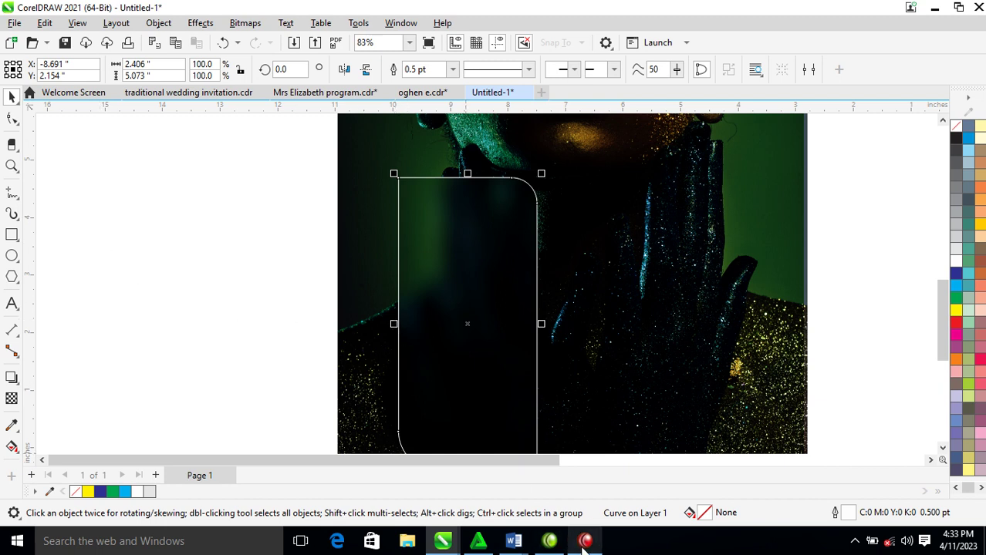
pyautogui.moveTo(583, 546)
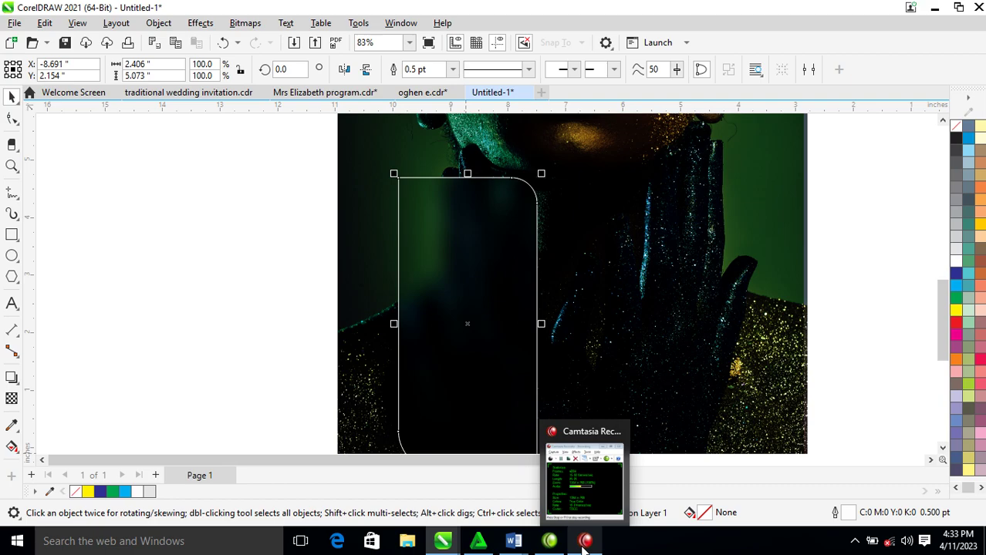
pyautogui.moveTo(589, 498)
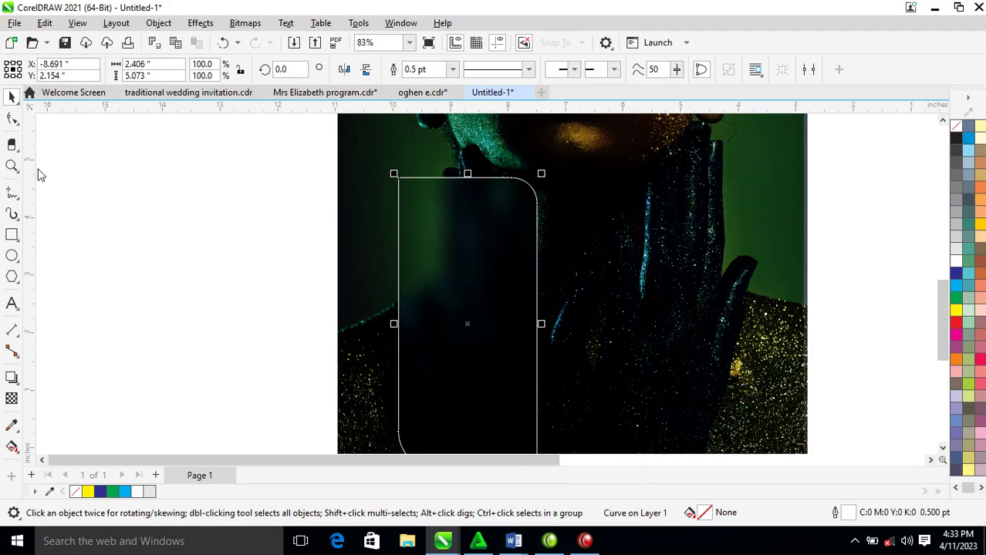
# - Add one node on the outline's upper edge and one below its upper-right rounded corner, then break the curve open
pyautogui.click(11, 118)
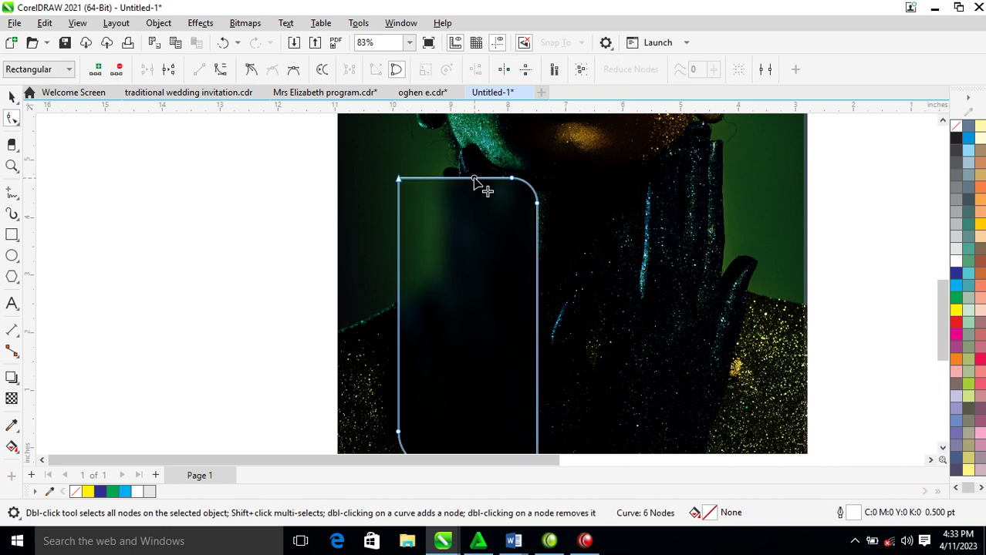
pyautogui.doubleClick(474, 180)
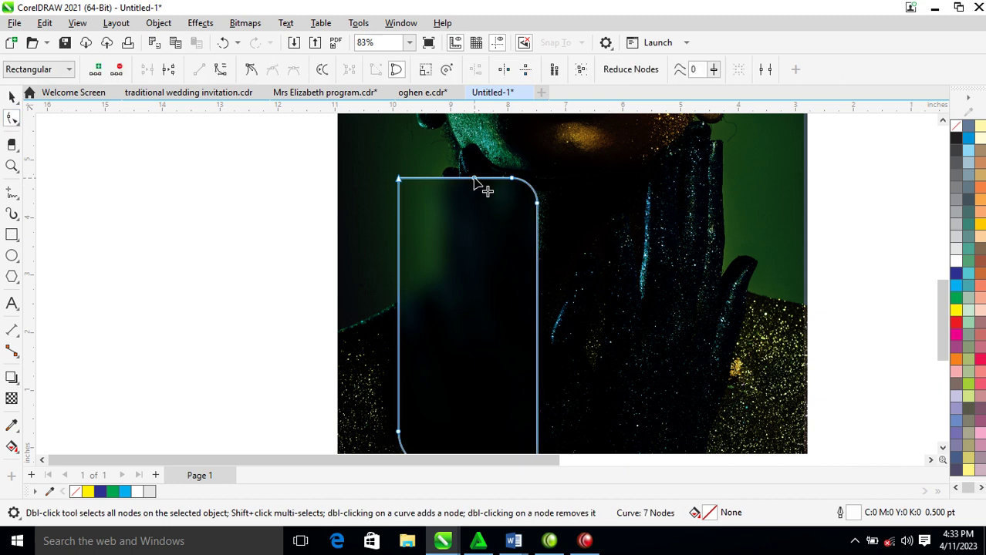
pyautogui.doubleClick(538, 237)
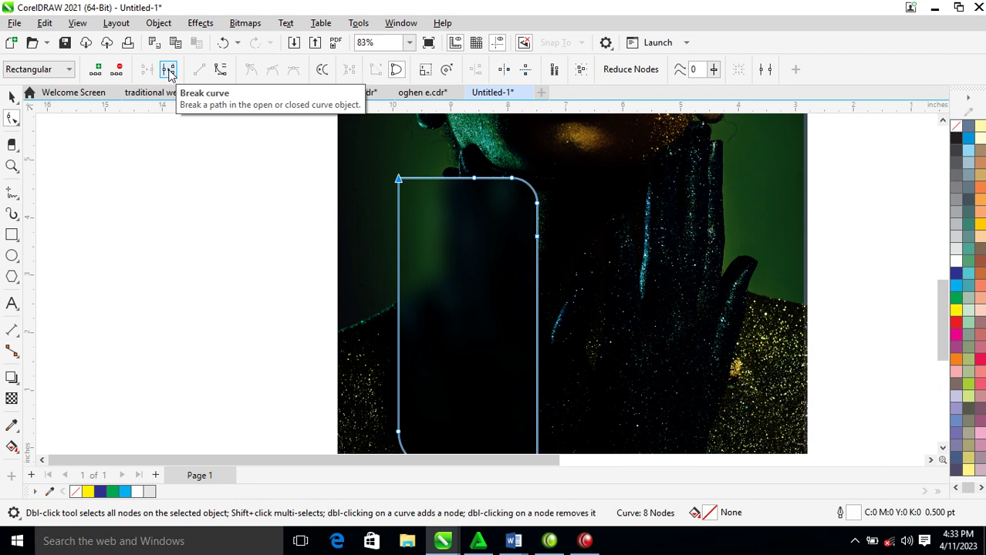
pyautogui.click(168, 71)
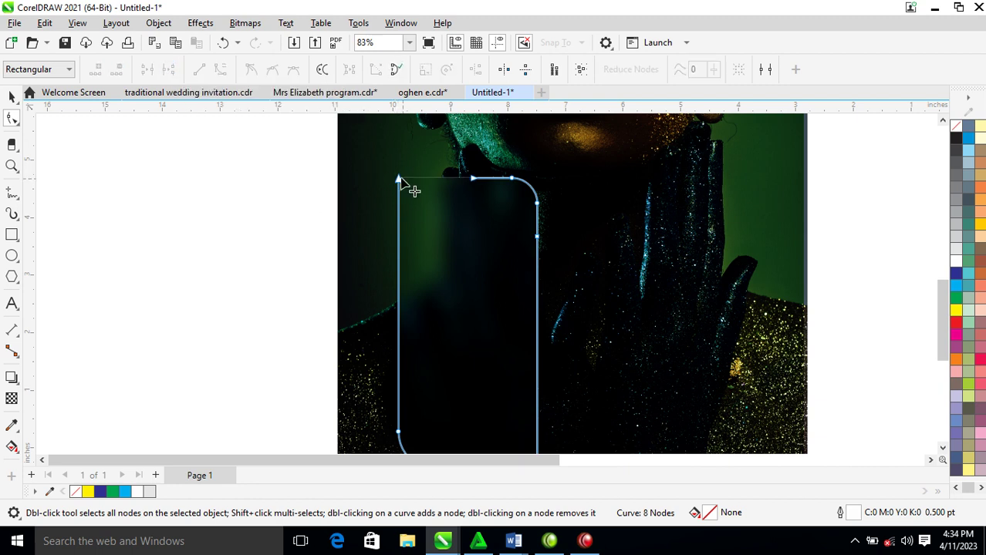
# - Delete the opened outline's other corner and end nodes, keeping only the segment around the upper-right rounded corner
pyautogui.press('Delete')
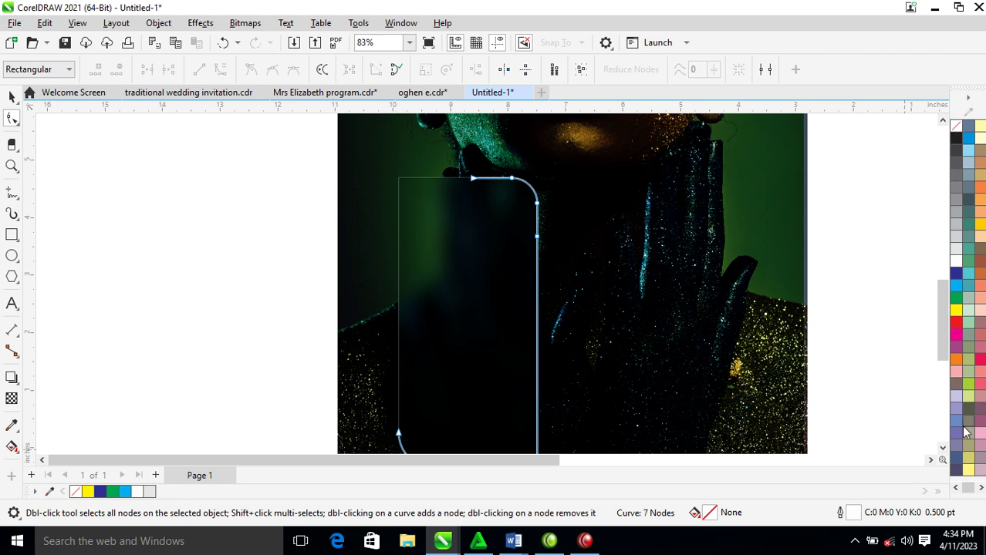
pyautogui.click(941, 449)
pyautogui.click(943, 450)
pyautogui.click(943, 451)
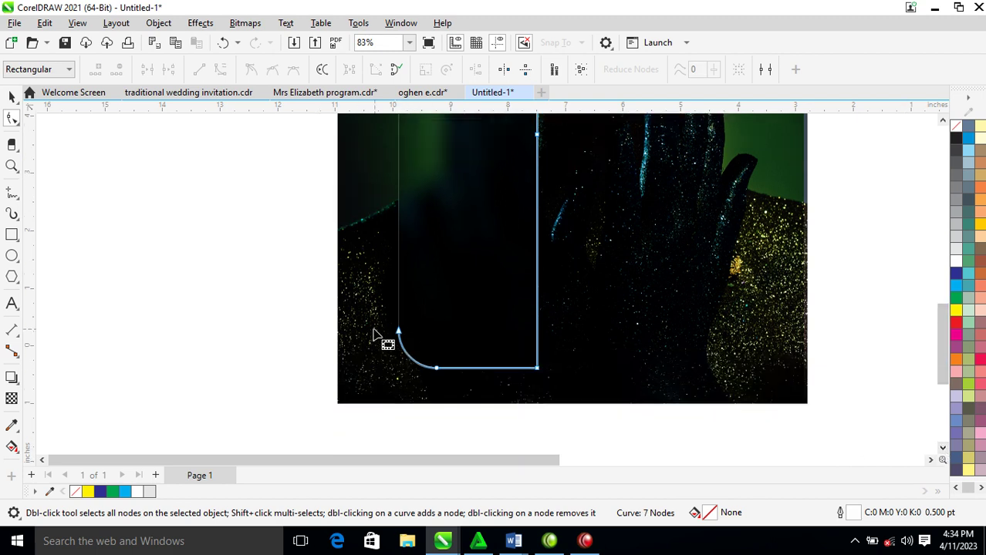
pyautogui.click(398, 331)
pyautogui.press('Delete')
pyautogui.click(437, 369)
pyautogui.press('Delete')
pyautogui.click(537, 368)
pyautogui.press('Delete')
pyautogui.press('space')
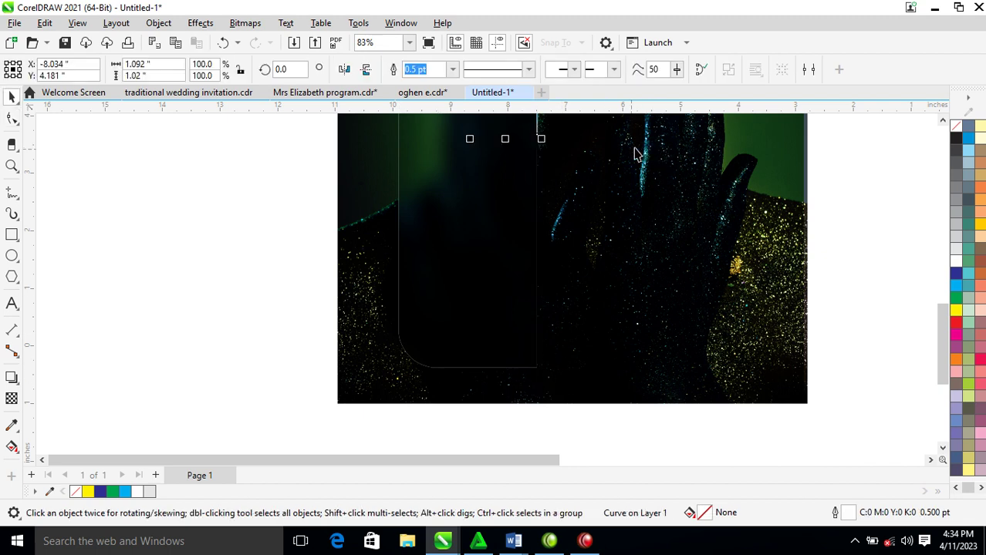
# - Set the outline width of the white corner curve to 7 pt
pyautogui.press('z')
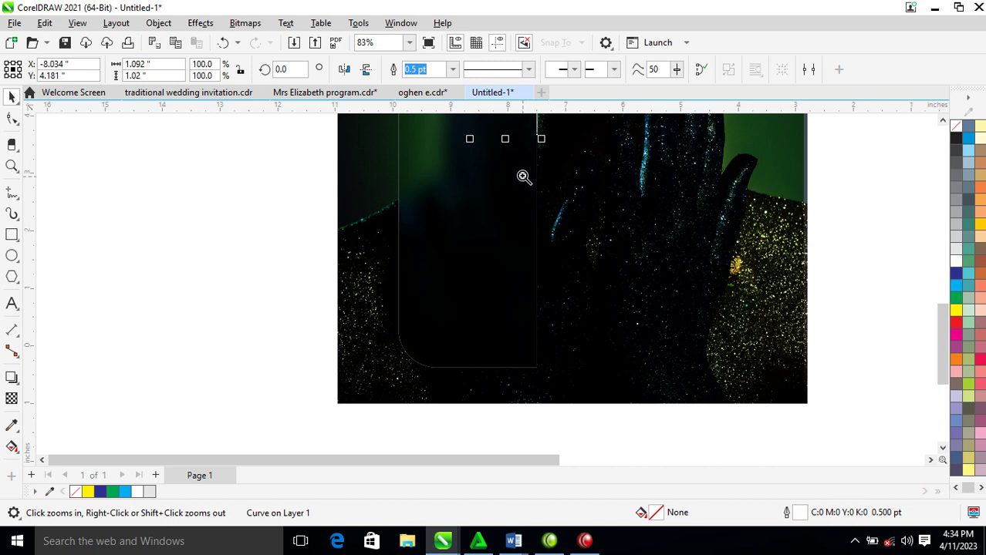
pyautogui.rightClick(451, 165)
pyautogui.moveTo(414, 229); pyautogui.dragTo(525, 314)
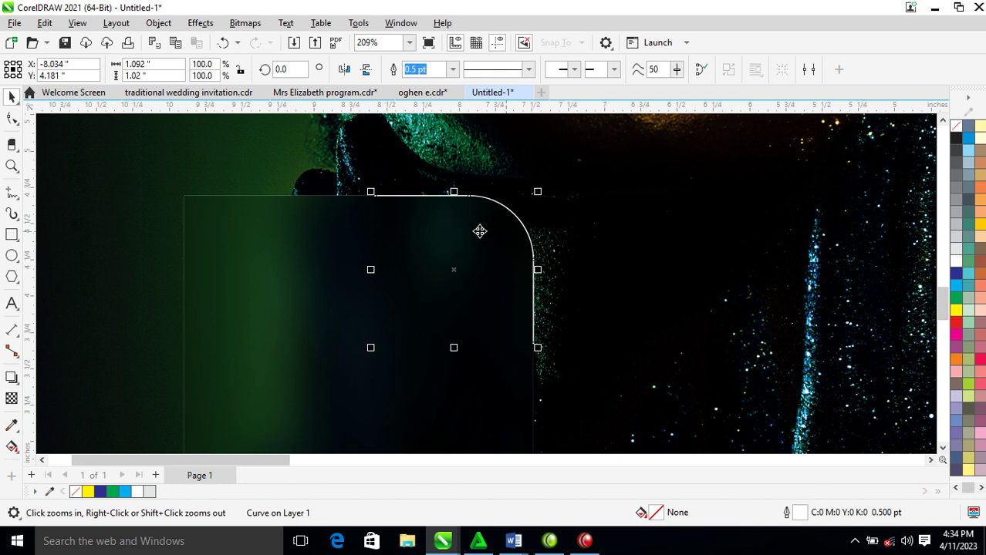
pyautogui.moveTo(323, 170); pyautogui.dragTo(466, 256)
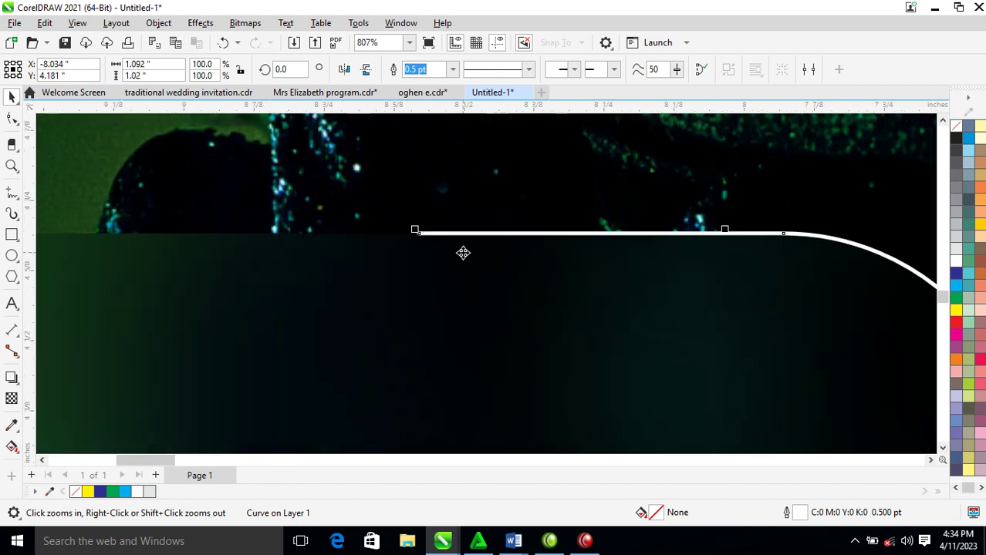
pyautogui.scroll(-5, 462, 253)
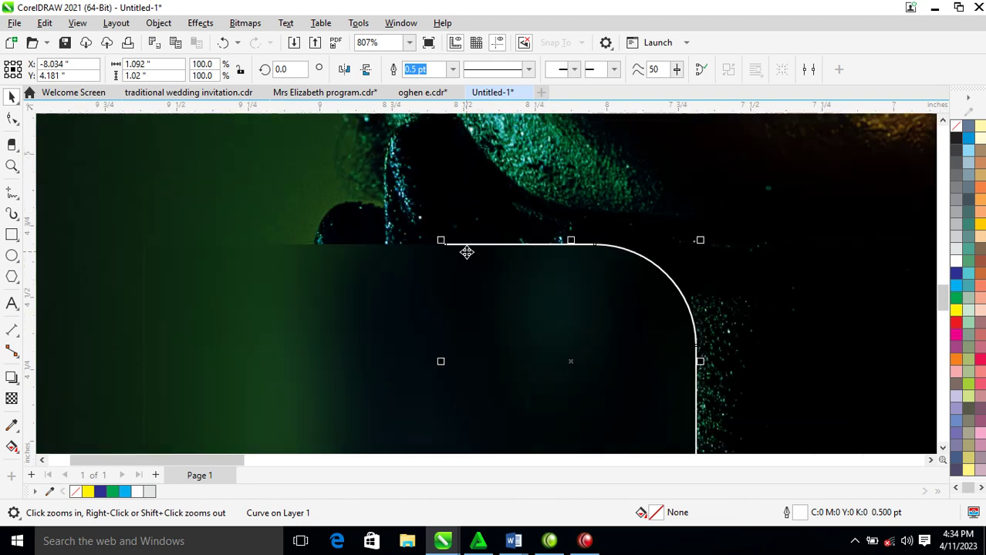
pyautogui.moveTo(362, 191); pyautogui.dragTo(672, 350)
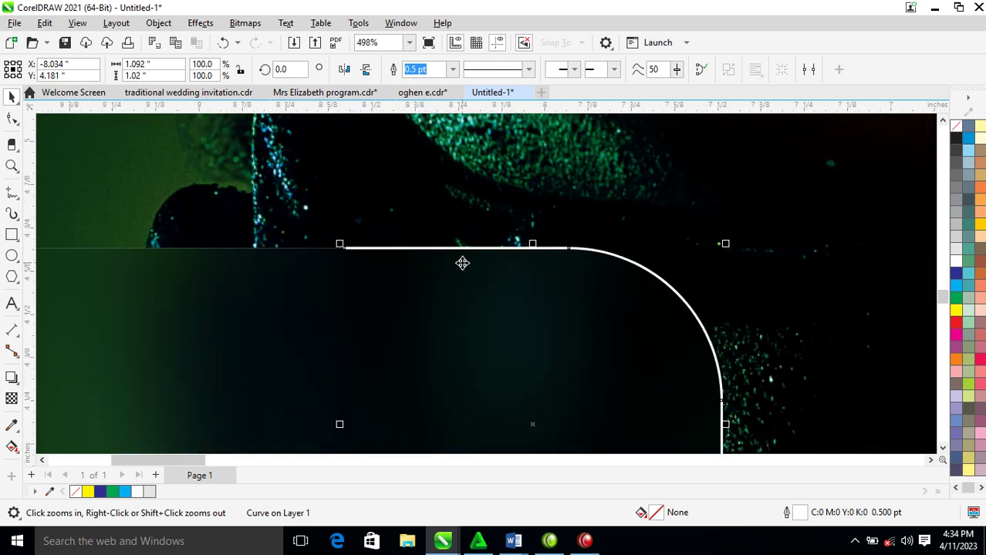
pyautogui.press('F12')
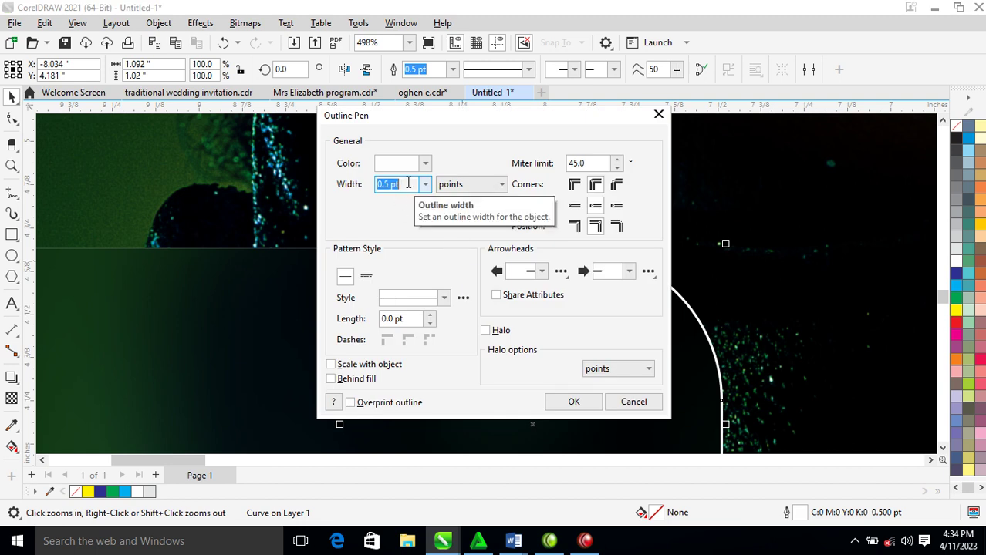
pyautogui.write('7')
pyautogui.press('Return')
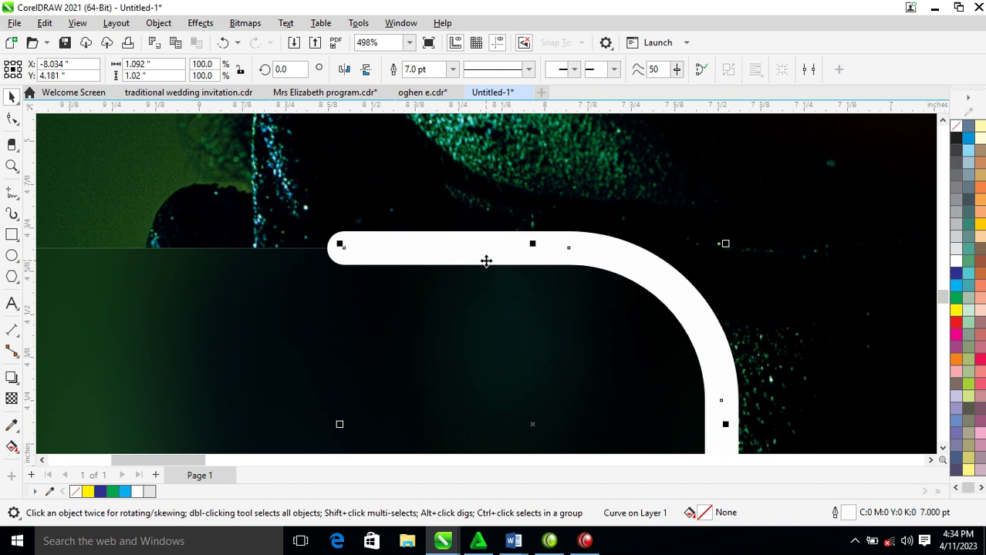
# - Set the corner curve's outline width to 3 pt and convert the outline to an object
pyautogui.press('F12')
pyautogui.write('3')
pyautogui.press('Return')
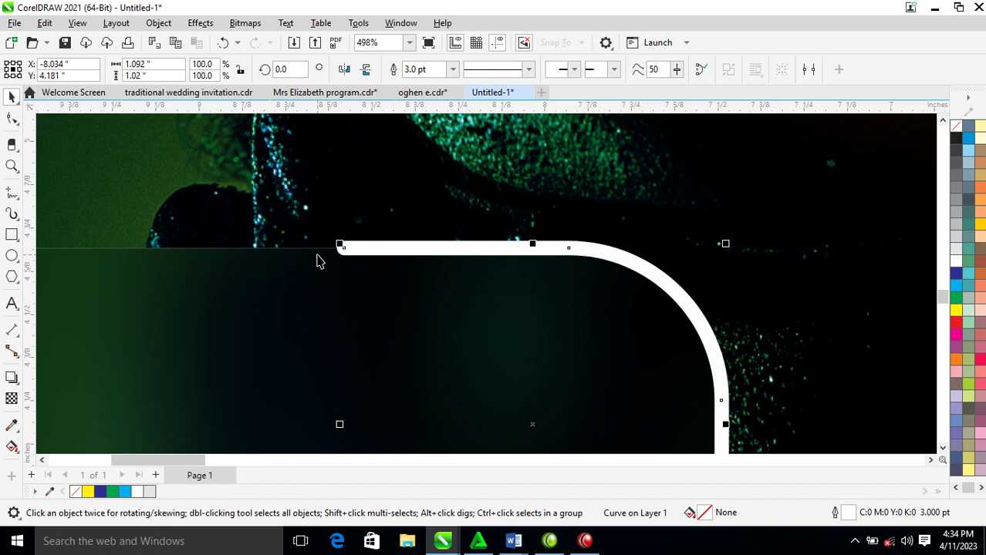
pyautogui.click(158, 23)
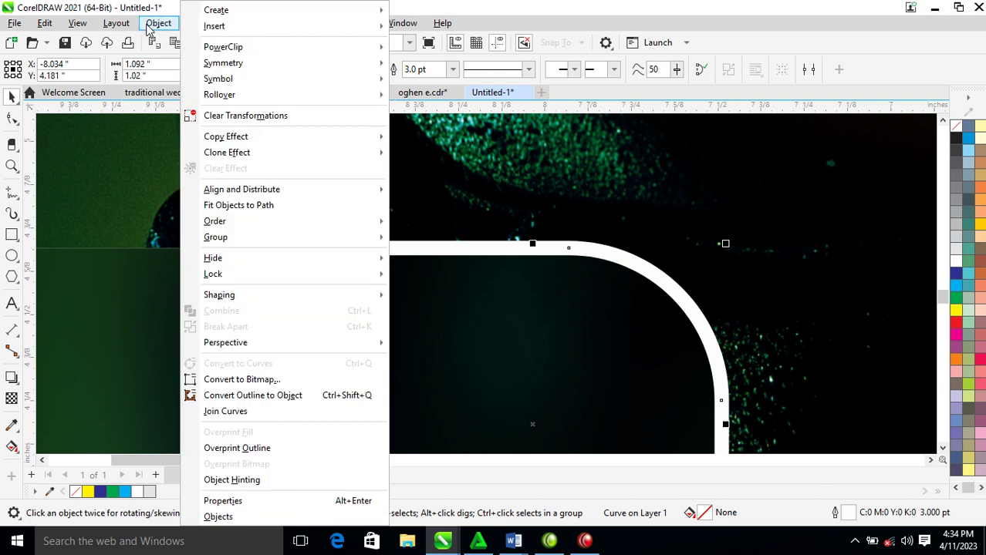
pyautogui.click(270, 395)
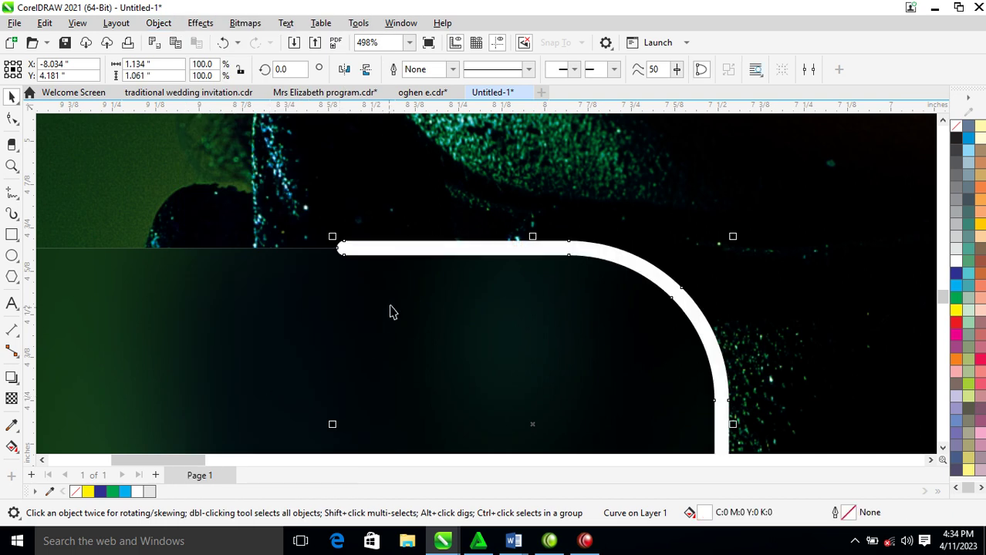
# - Taper the white shape's horizontal end to a point by deleting its two outer cap nodes and straightening both long edges
pyautogui.press('F10')
pyautogui.click(347, 249)
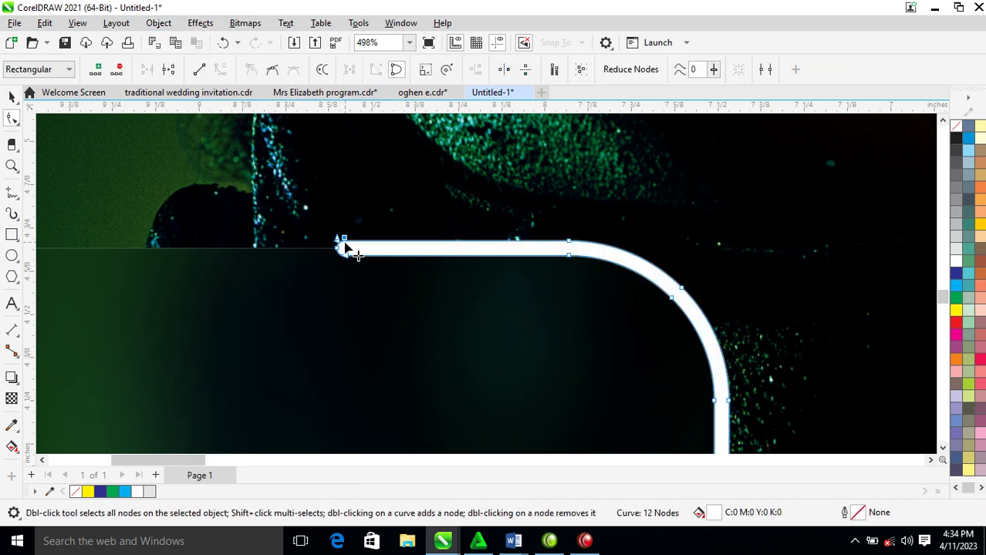
pyautogui.press('Delete')
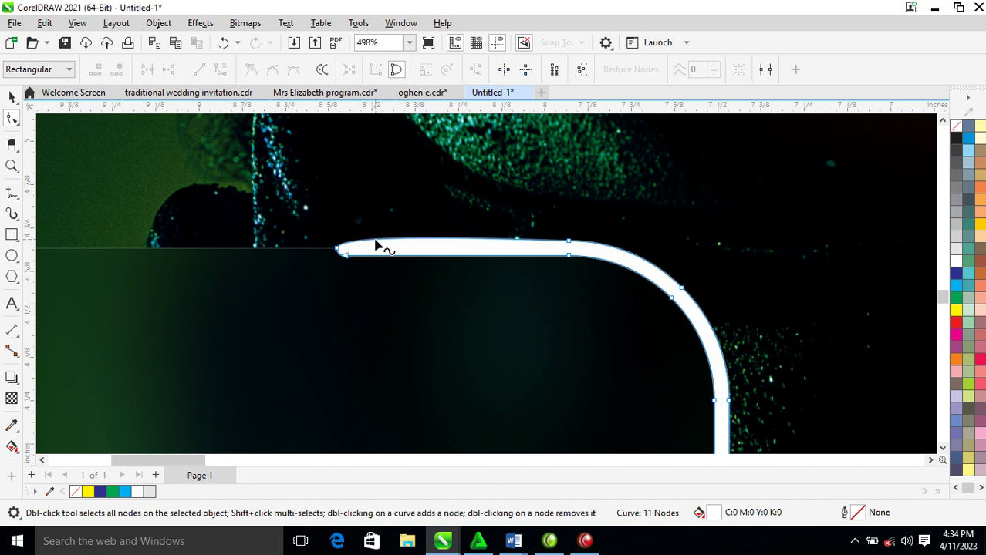
pyautogui.rightClick(376, 240)
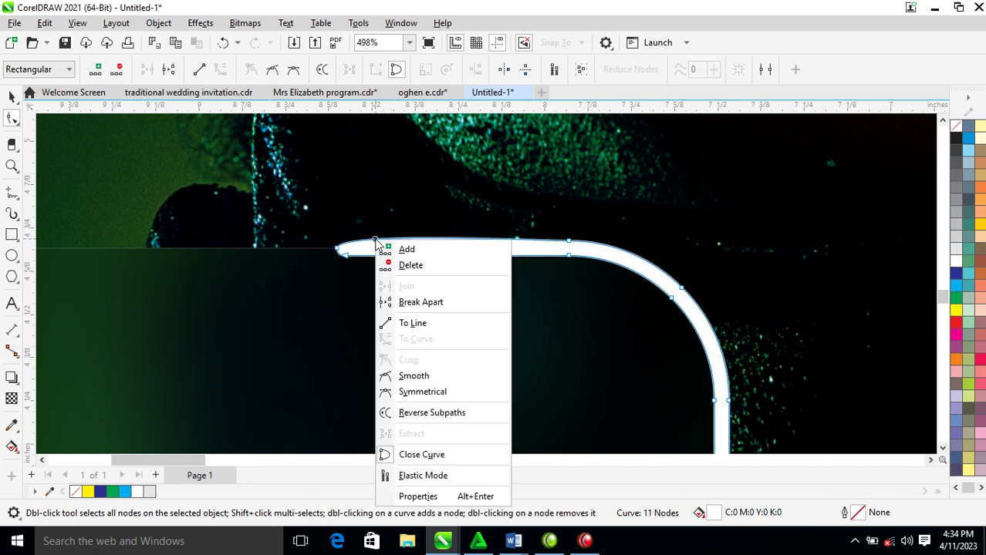
pyautogui.click(421, 324)
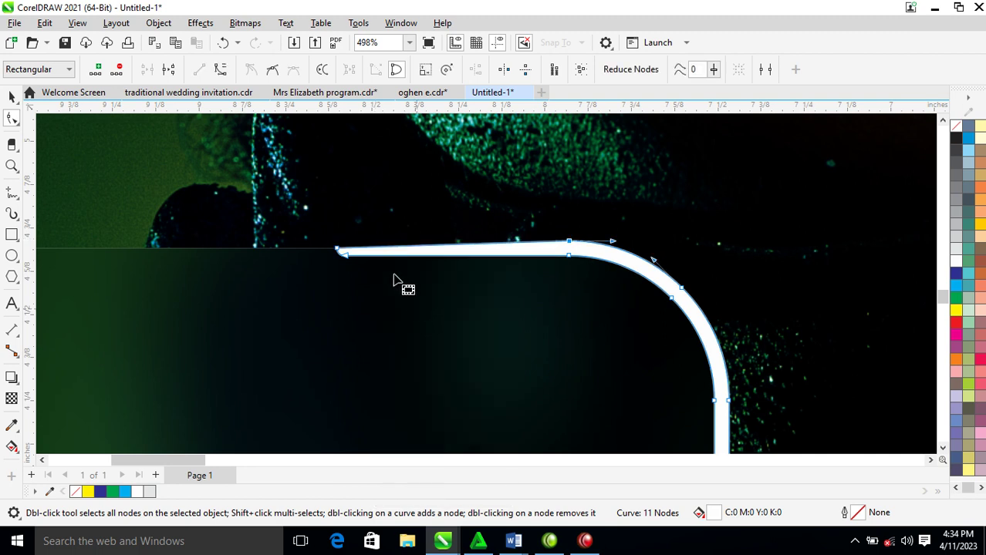
pyautogui.doubleClick(346, 258)
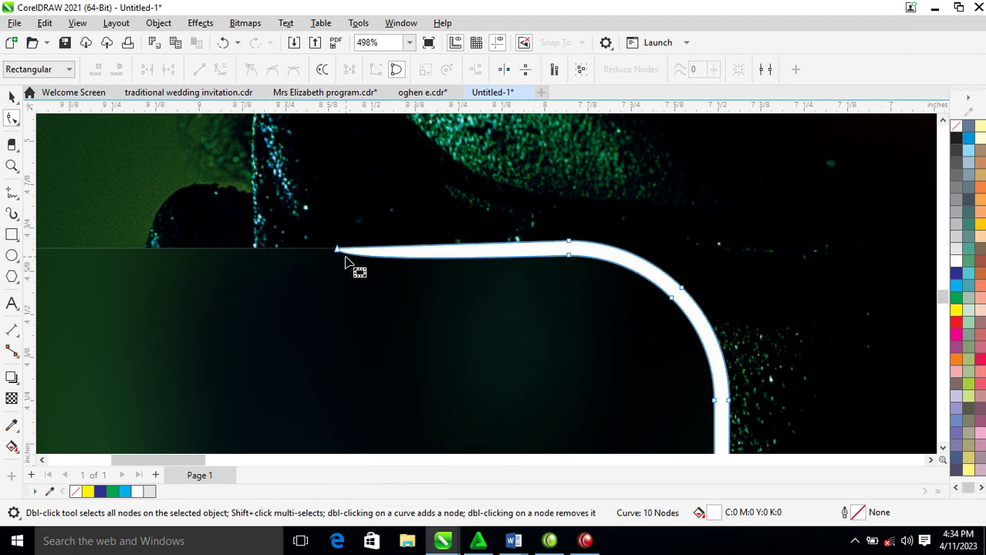
pyautogui.rightClick(378, 258)
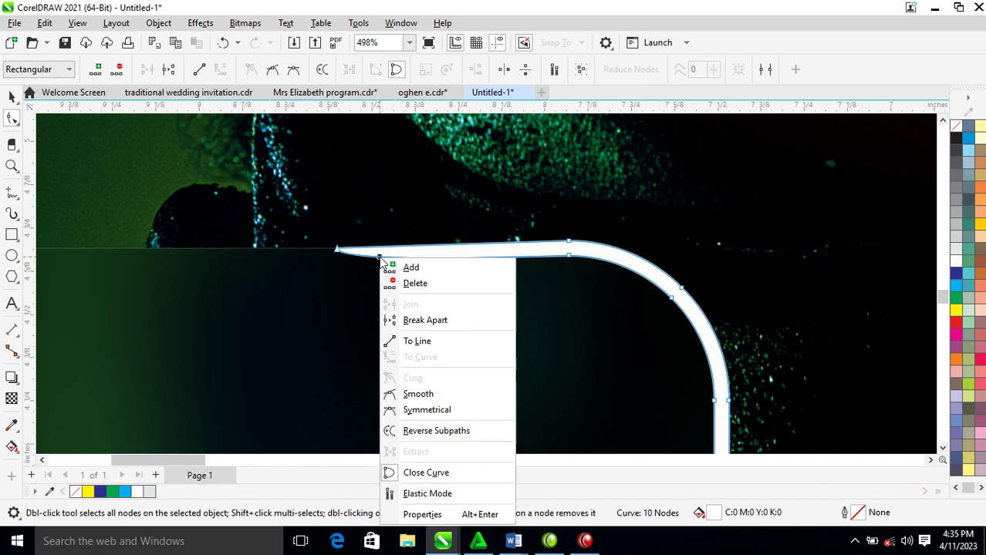
pyautogui.click(428, 345)
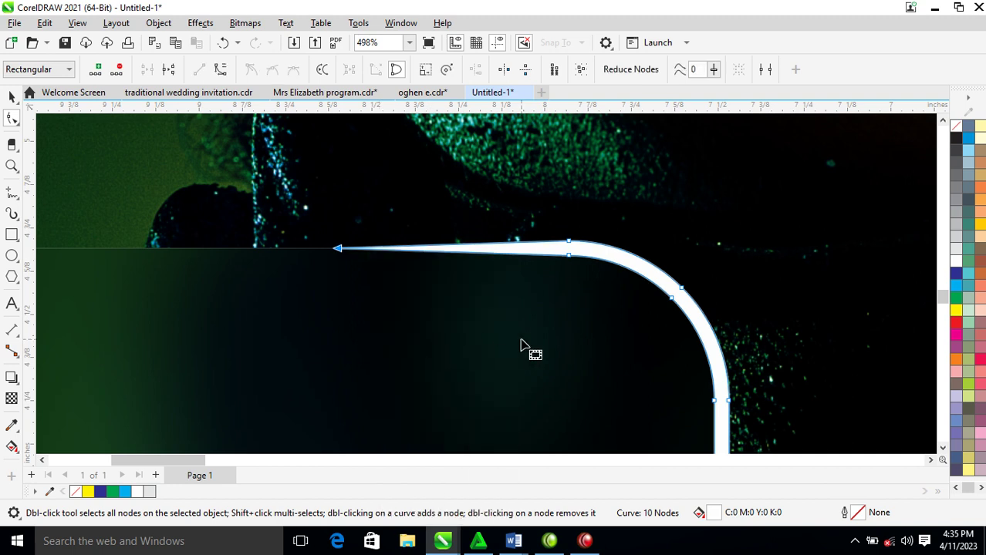
# - Delete the outer cap node at the lower end of the white corner shape's vertical arm and convert its outer edge to a straight line
pyautogui.scroll(-1, 590, 324)
pyautogui.scroll(-6, 594, 324)
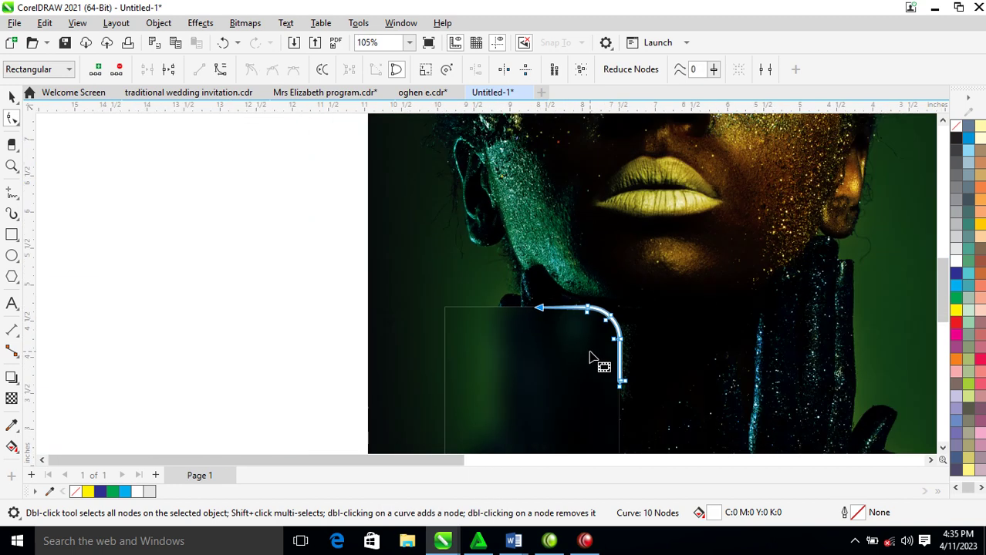
pyautogui.press('z')
pyautogui.moveTo(589, 351); pyautogui.dragTo(682, 417)
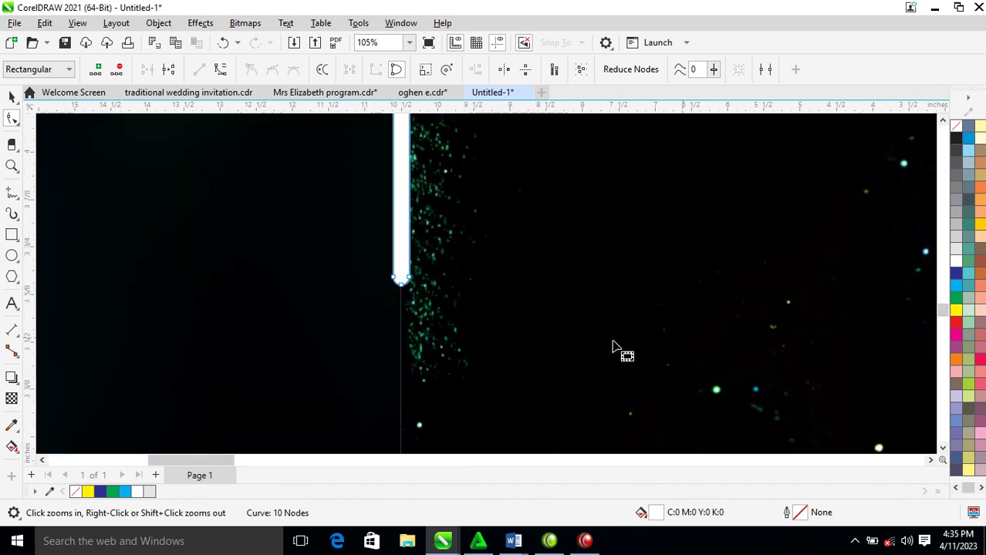
pyautogui.doubleClick(410, 277)
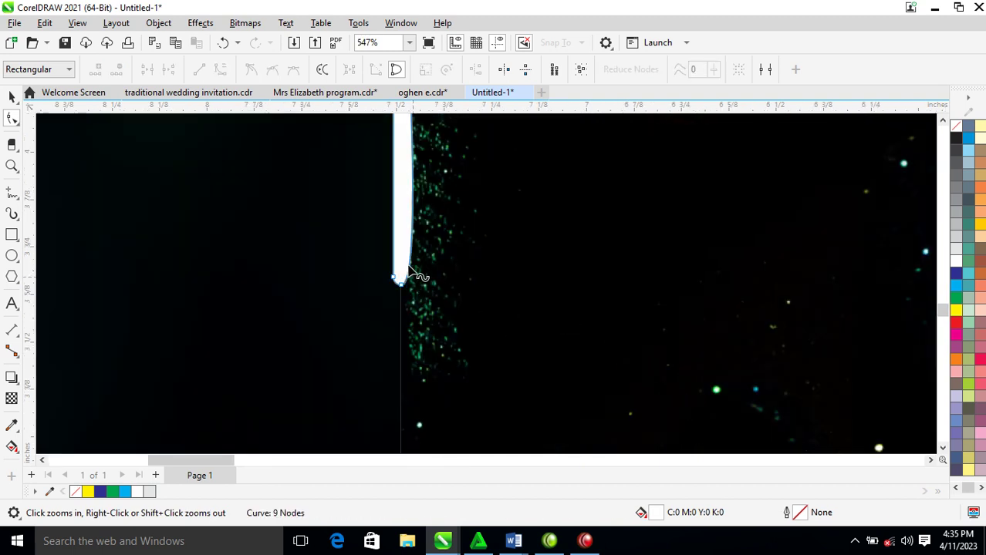
pyautogui.rightClick(413, 270)
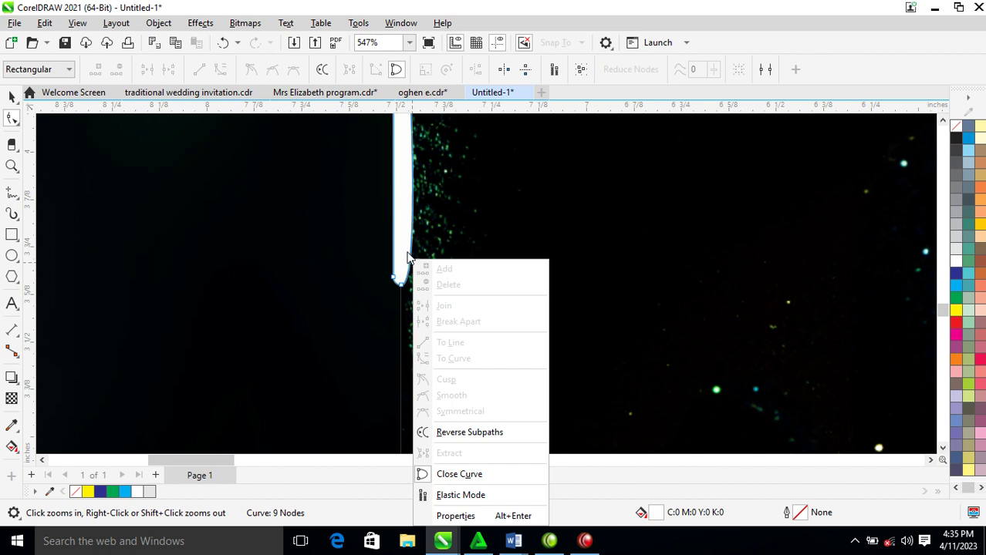
pyautogui.press('Escape')
pyautogui.rightClick(410, 254)
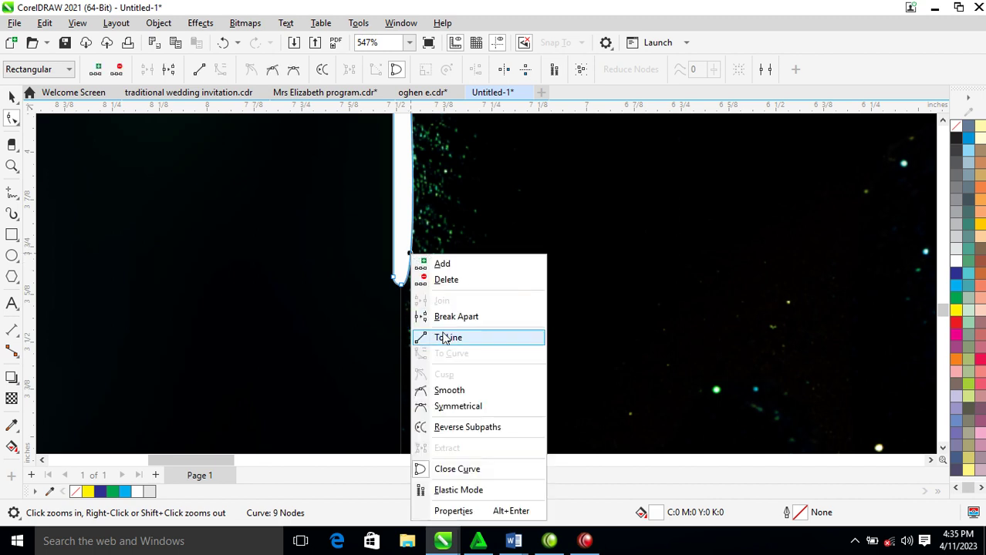
pyautogui.click(445, 337)
# - Delete the inner cap node at the same lower end and convert the inner edge to a straight line, forming a point
pyautogui.click(393, 279)
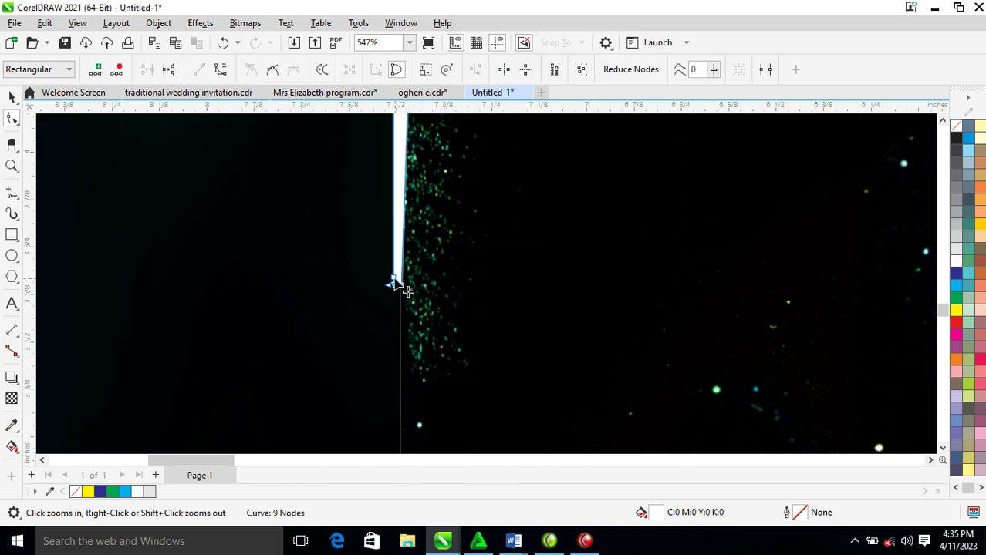
pyautogui.press('Delete')
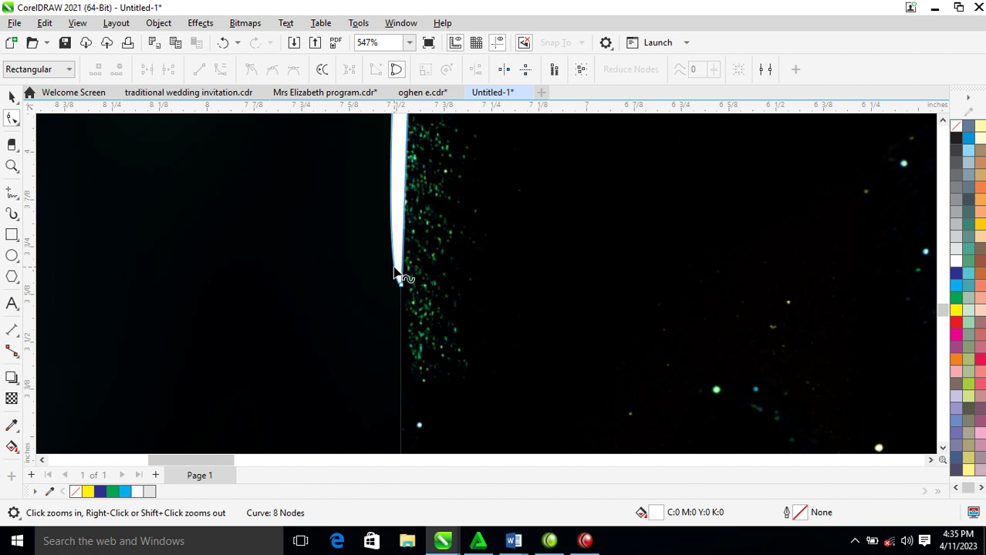
pyautogui.rightClick(394, 264)
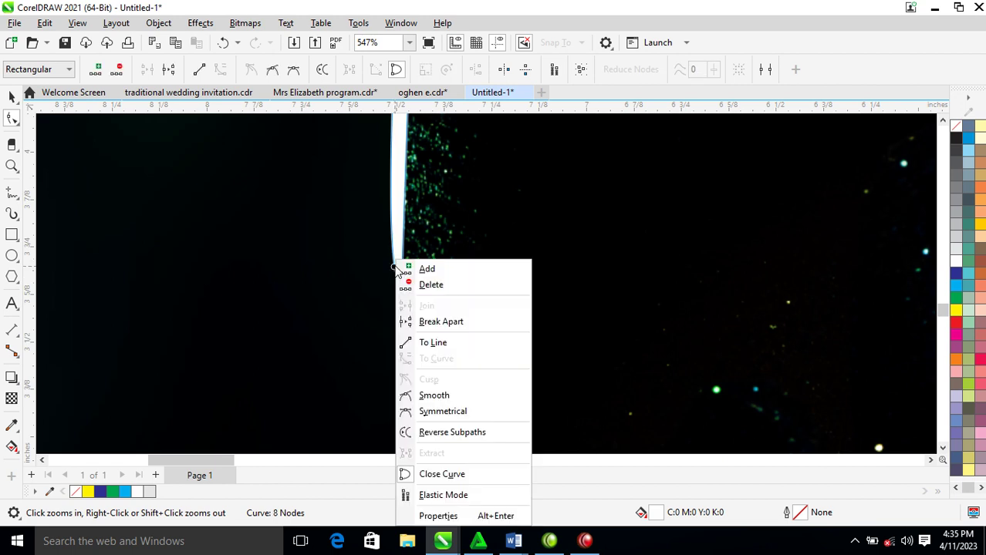
pyautogui.click(433, 344)
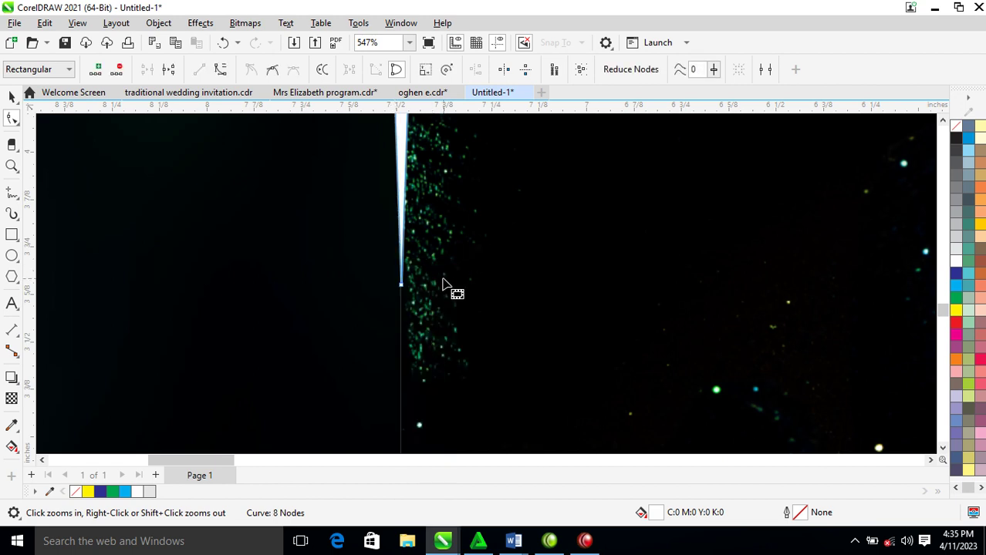
# - Convert the tapered corner shape to a 300 dpi RGB Color (24-bit) bitmap with anti-aliasing and a transparent background
pyautogui.press('space')
pyautogui.scroll(-4, 429, 231)
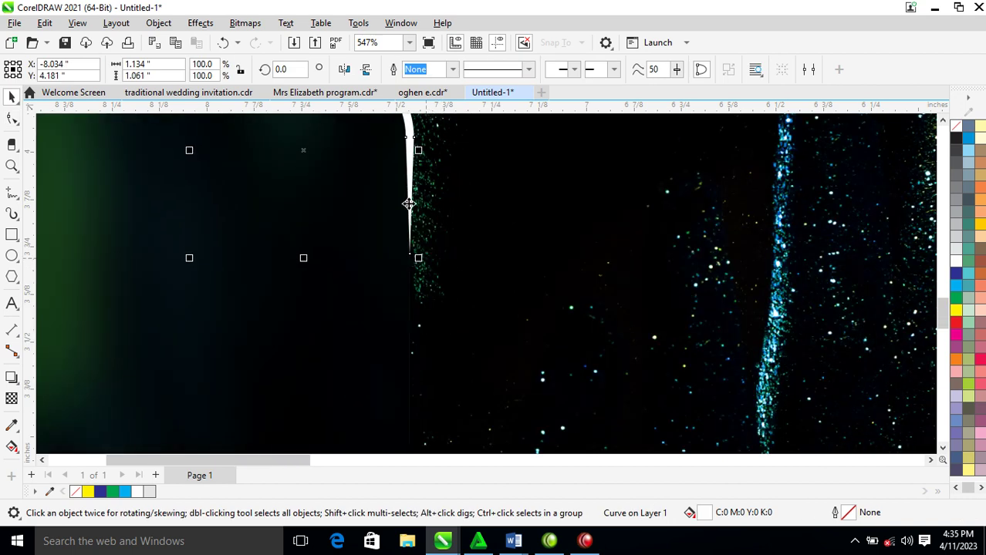
pyautogui.press('z')
pyautogui.moveTo(247, 287); pyautogui.dragTo(463, 130)
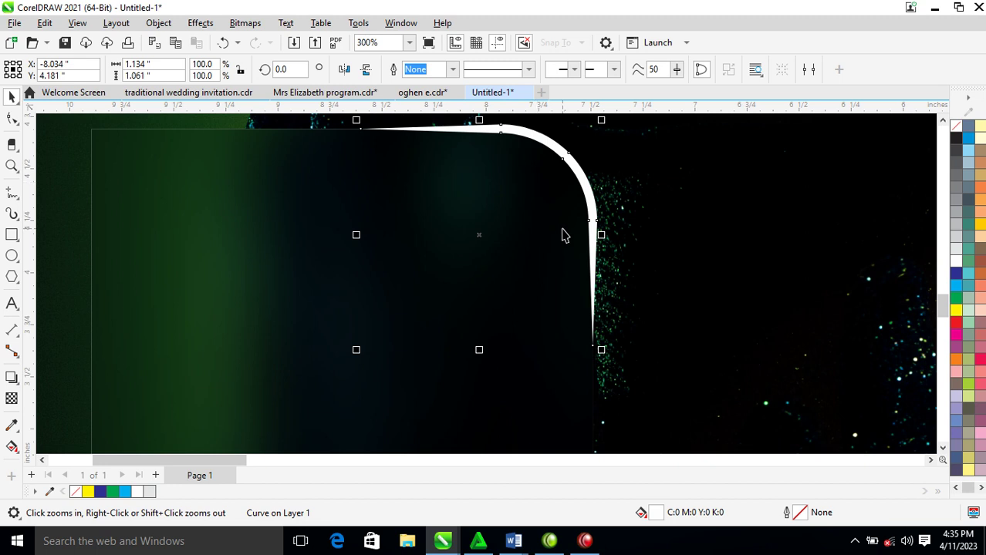
pyautogui.click(245, 23)
pyautogui.click(299, 47)
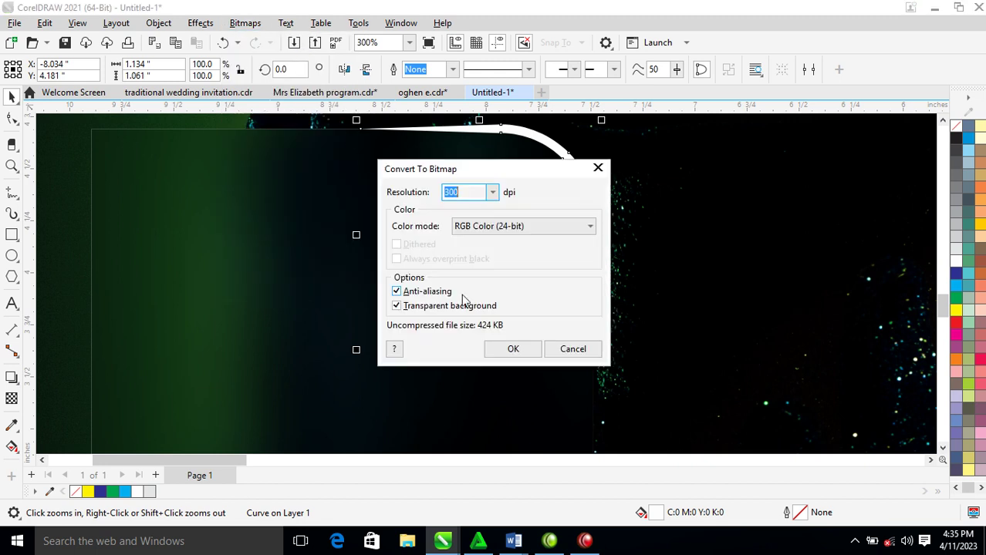
pyautogui.click(524, 350)
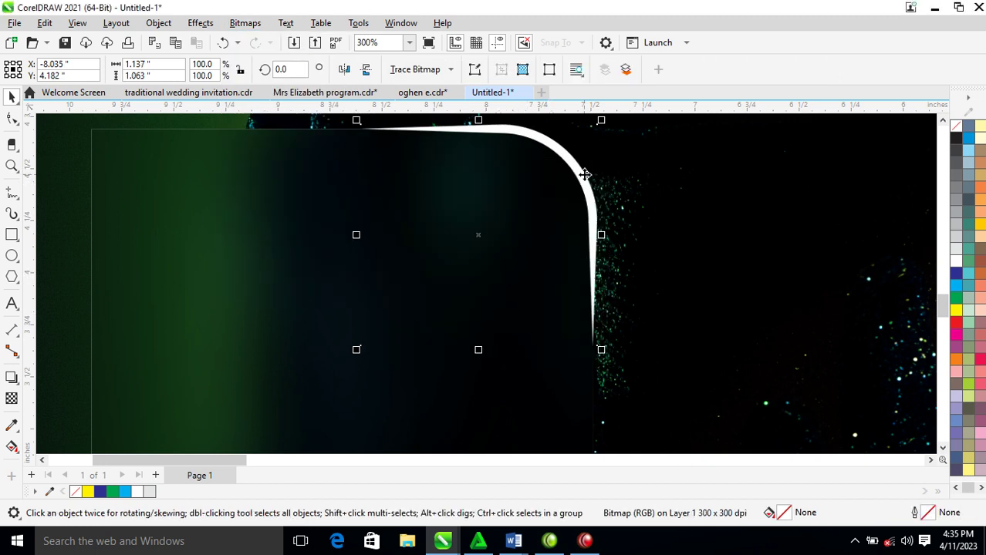
# - Apply a Feather effect to the corner highlight bitmap with width 7 in Curved mode
pyautogui.click(202, 23)
pyautogui.moveTo(217, 113)
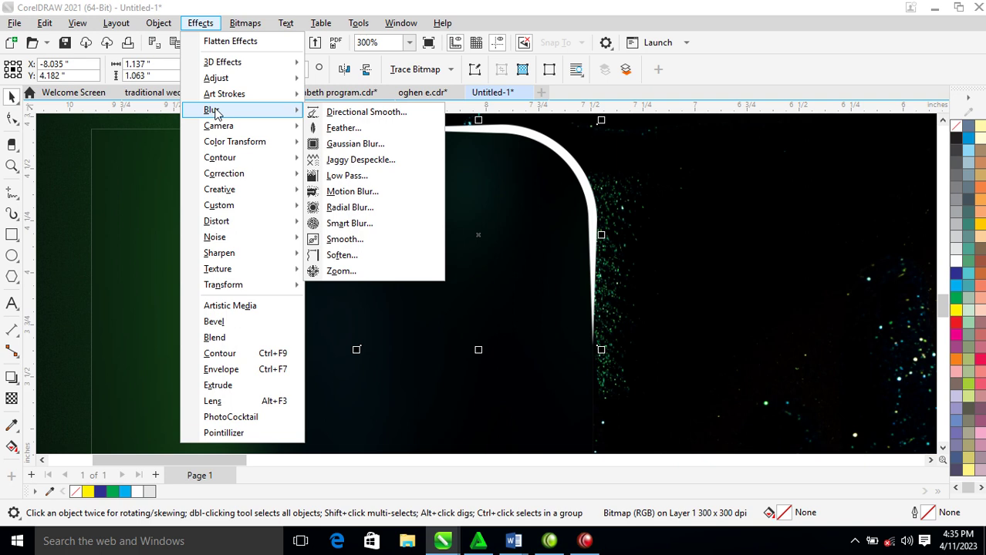
pyautogui.click(347, 129)
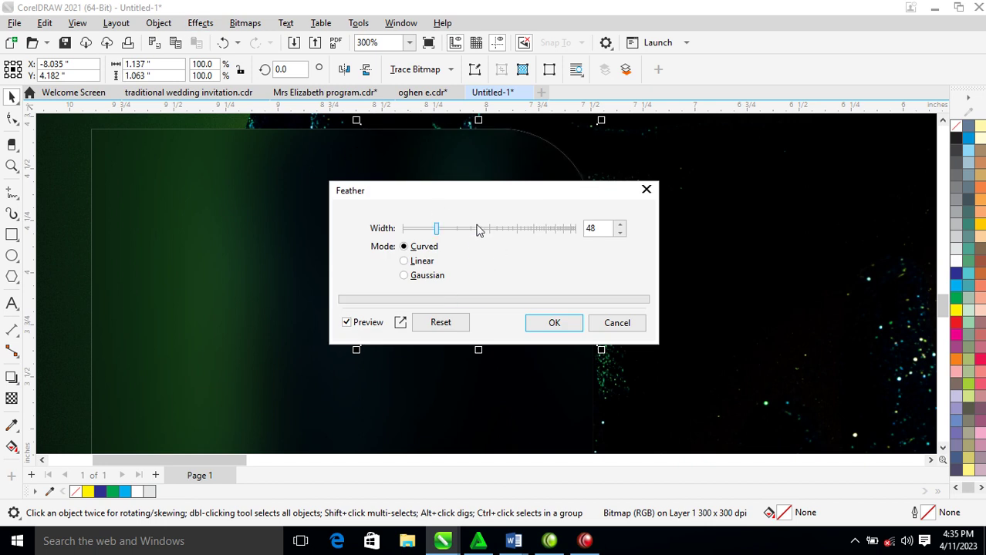
pyautogui.click(407, 231)
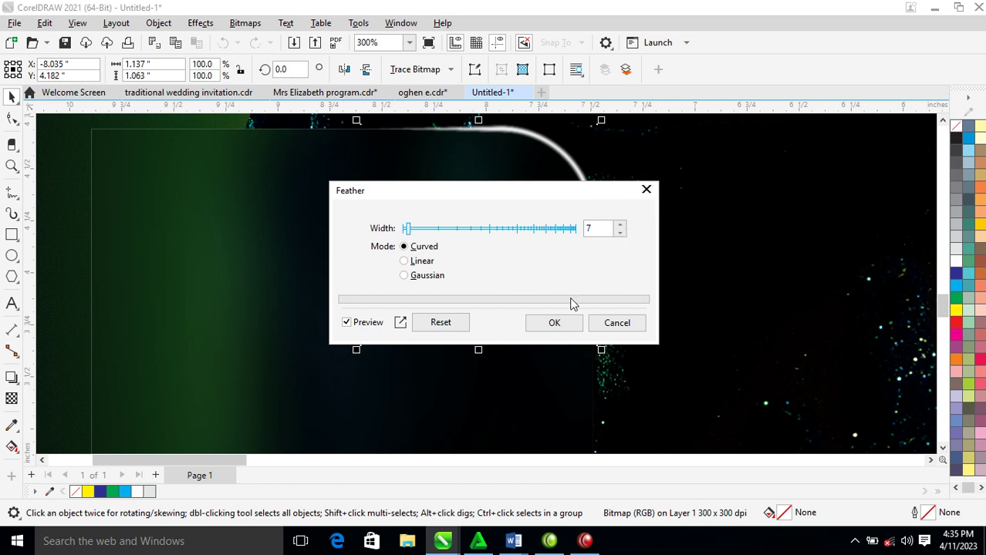
pyautogui.click(555, 324)
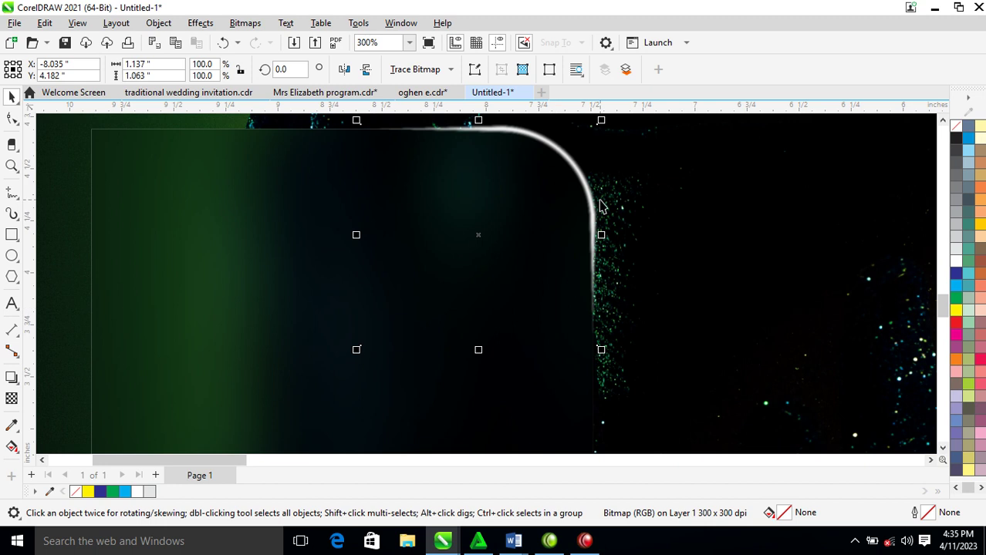
# - Duplicate the feathered corner highlight and align the copy's left edge with the original so they overlap exactly
pyautogui.moveTo(590, 187); pyautogui.dragTo(710, 187)
pyautogui.keyDown('shift'); pyautogui.click(445, 132); pyautogui.keyUp('shift')
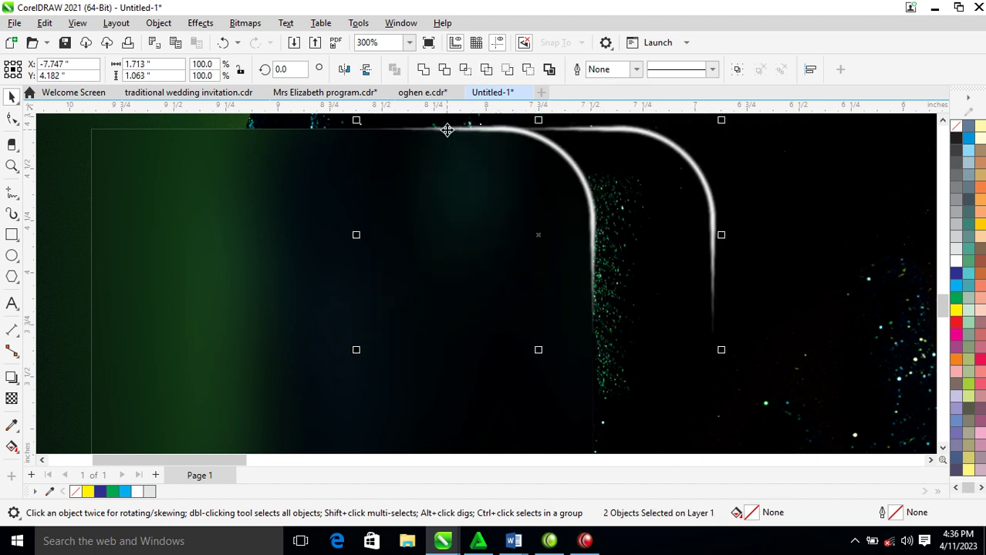
pyautogui.press('l')
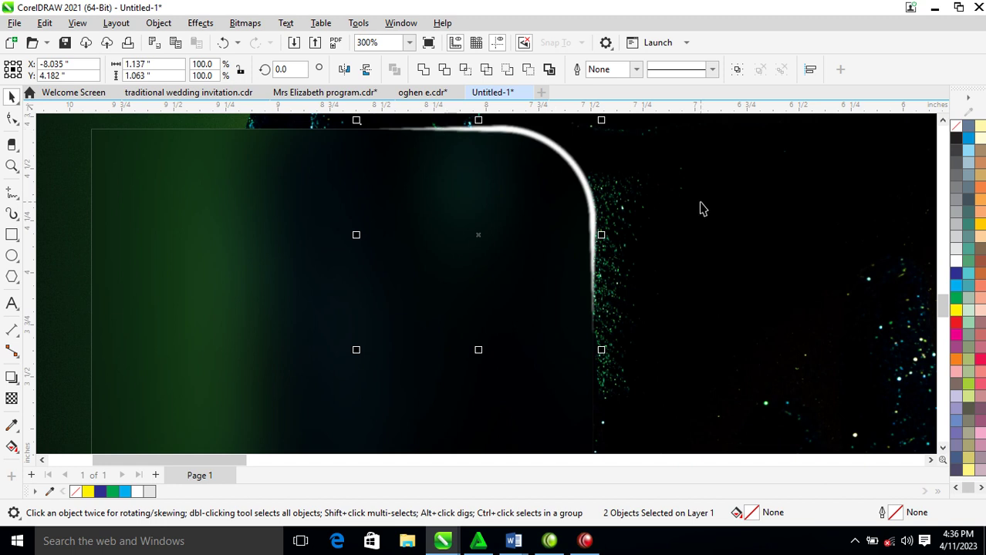
# - Apply a Gaussian Blur with a radius of 7.1 pixels to one of the two overlapping corner highlights
pyautogui.click(609, 185)
pyautogui.click(591, 202)
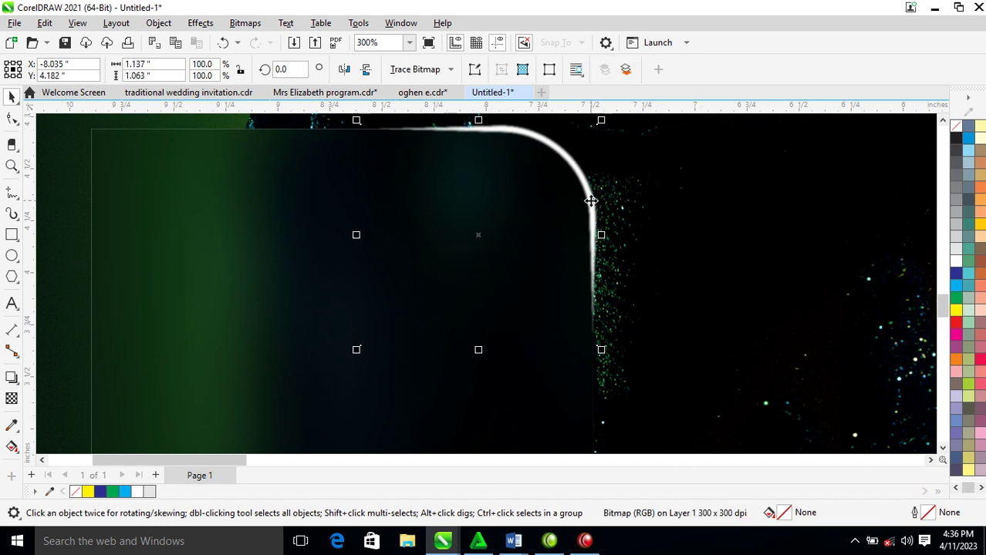
pyautogui.click(243, 23)
pyautogui.moveTo(199, 23)
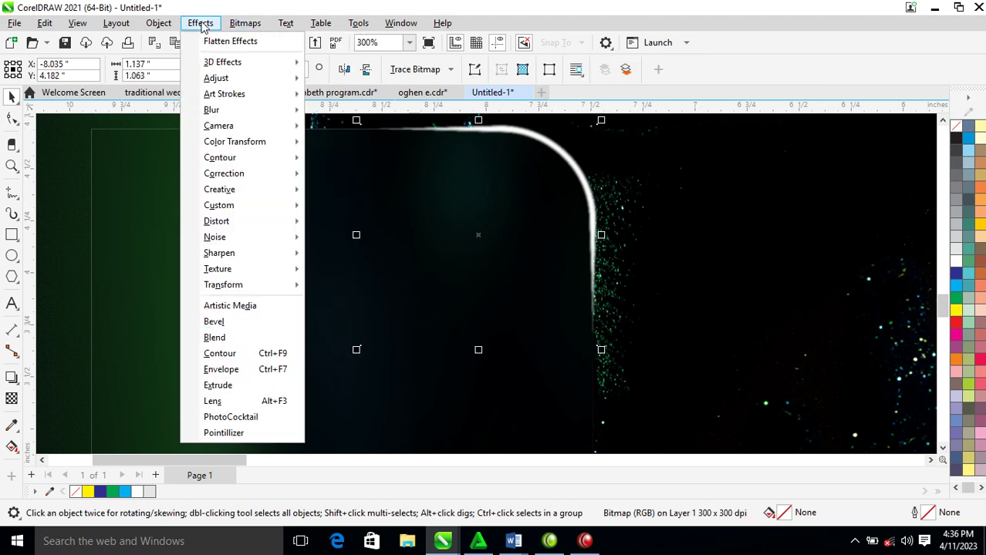
pyautogui.moveTo(231, 81)
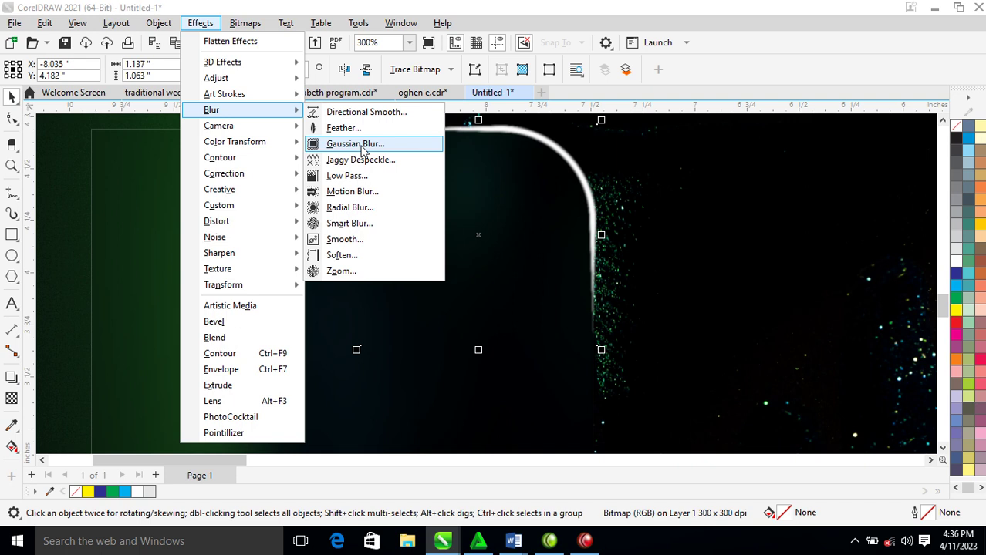
pyautogui.click(362, 146)
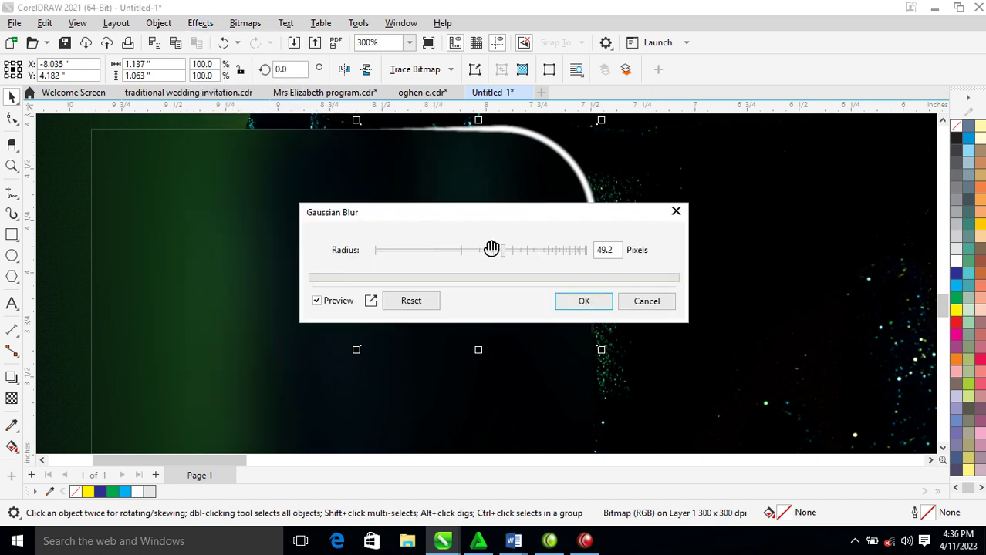
pyautogui.moveTo(451, 209); pyautogui.dragTo(590, 187)
pyautogui.moveTo(644, 235); pyautogui.dragTo(575, 235)
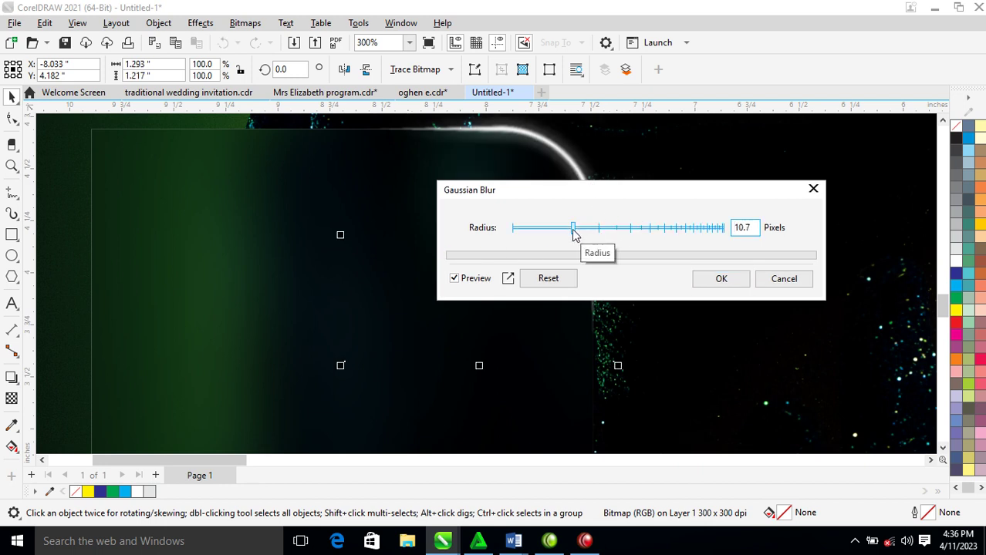
pyautogui.moveTo(573, 232); pyautogui.dragTo(581, 231)
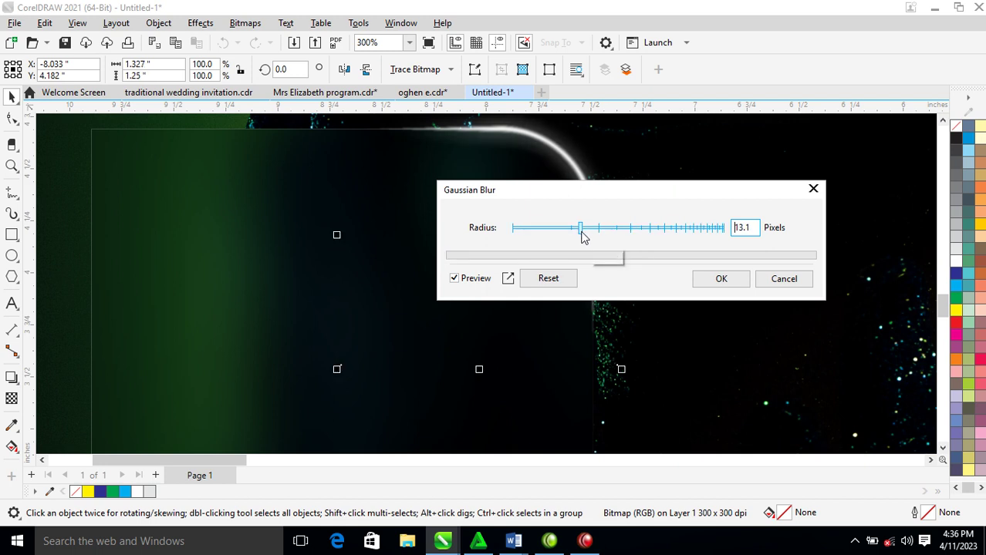
pyautogui.moveTo(582, 231); pyautogui.dragTo(560, 231)
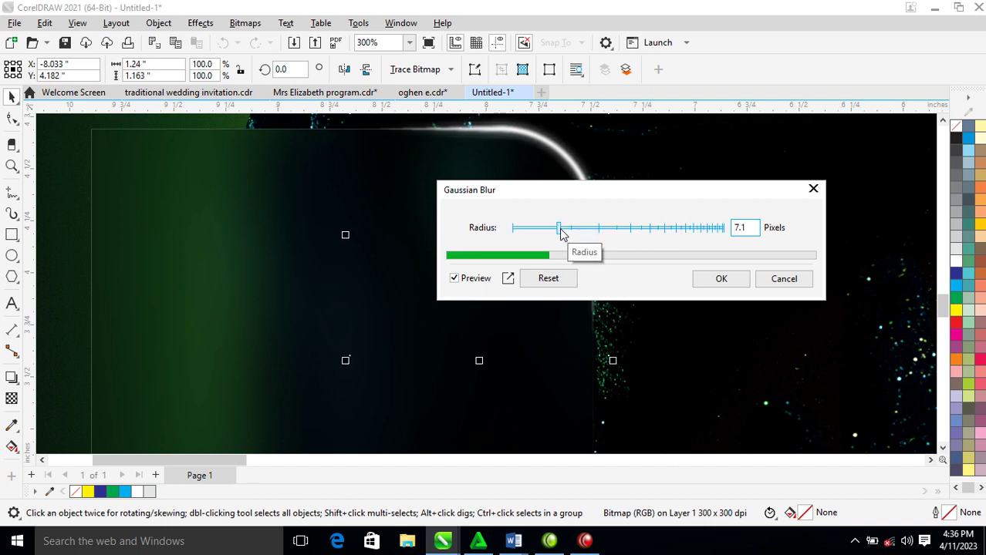
pyautogui.click(724, 282)
# - Place a copy of both corner highlights, rotated 180 degrees, at the glass panel's lower-left corner
pyautogui.scroll(-1, 702, 278)
pyautogui.scroll(-3, 694, 274)
pyautogui.press('z')
pyautogui.moveTo(500, 213); pyautogui.dragTo(664, 362)
pyautogui.press('space')
pyautogui.moveTo(456, 153); pyautogui.dragTo(660, 324)
pyautogui.moveTo(578, 178); pyautogui.dragTo(490, 430)
pyautogui.press('z')
pyautogui.moveTo(401, 347); pyautogui.dragTo(563, 453)
pyautogui.moveTo(485, 392); pyautogui.dragTo(505, 392)
# - Reduce the rounding of the PowerClip rectangle's lower-left corner so its curve matches the highlight's arc
pyautogui.click(701, 372)
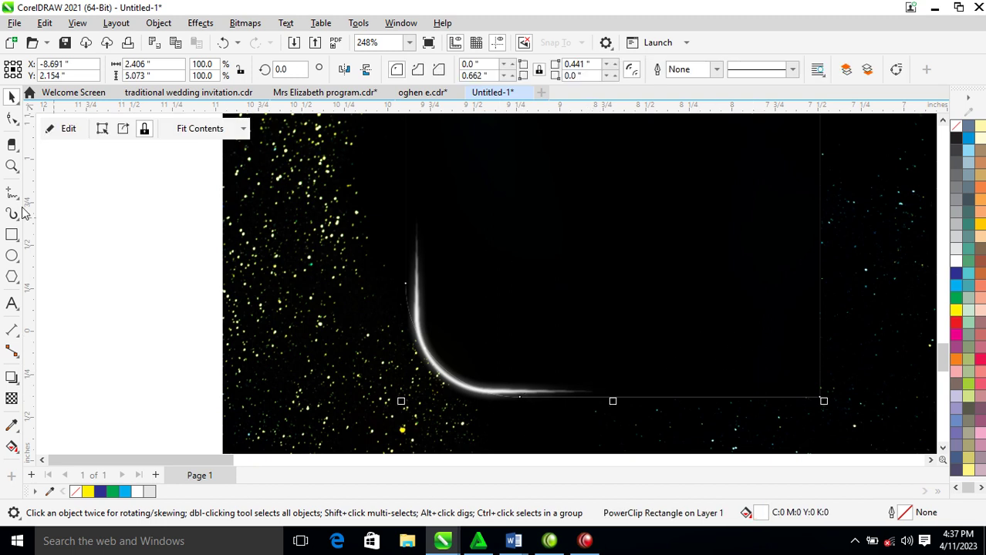
pyautogui.click(12, 118)
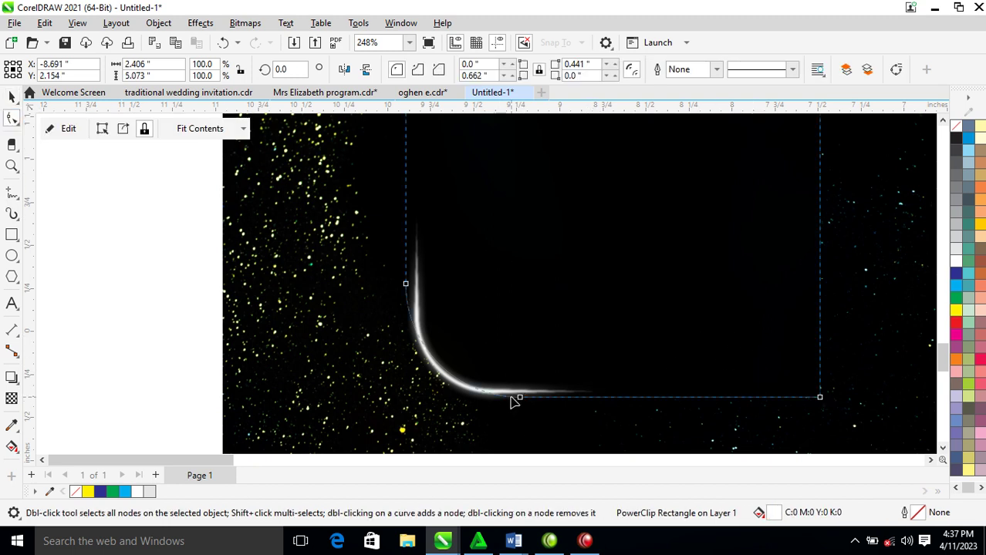
pyautogui.moveTo(521, 400)
pyautogui.mouseDown()
pyautogui.moveTo(488, 400)
pyautogui.moveTo(438, 377)
pyautogui.mouseUp()
pyautogui.press('space')
# - Move both lower-left highlight bitmaps together so they sit exactly on the panel's rounded corner outline
pyautogui.click(447, 366)
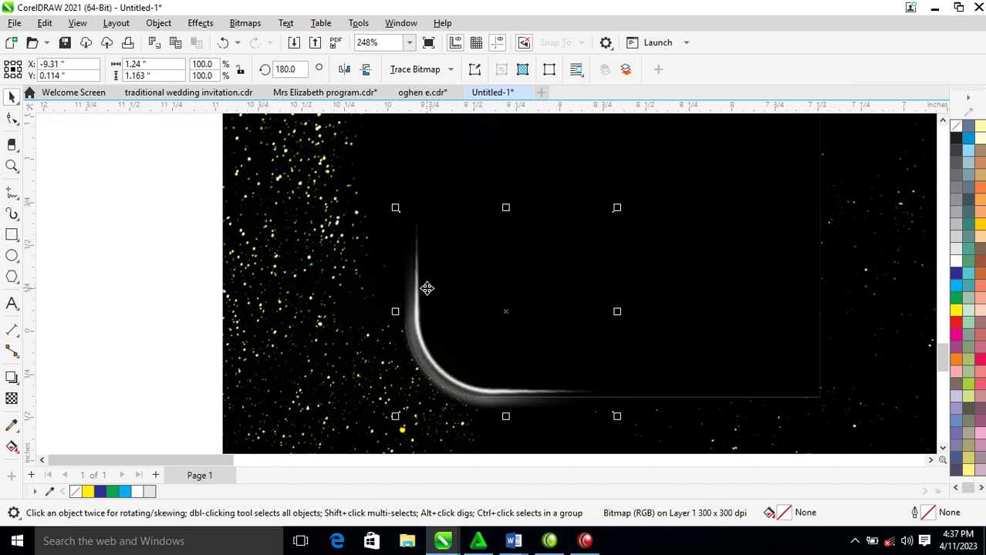
pyautogui.hotkey('ctrl', 'z')
pyautogui.moveTo(319, 146); pyautogui.dragTo(576, 418)
pyautogui.click(455, 369)
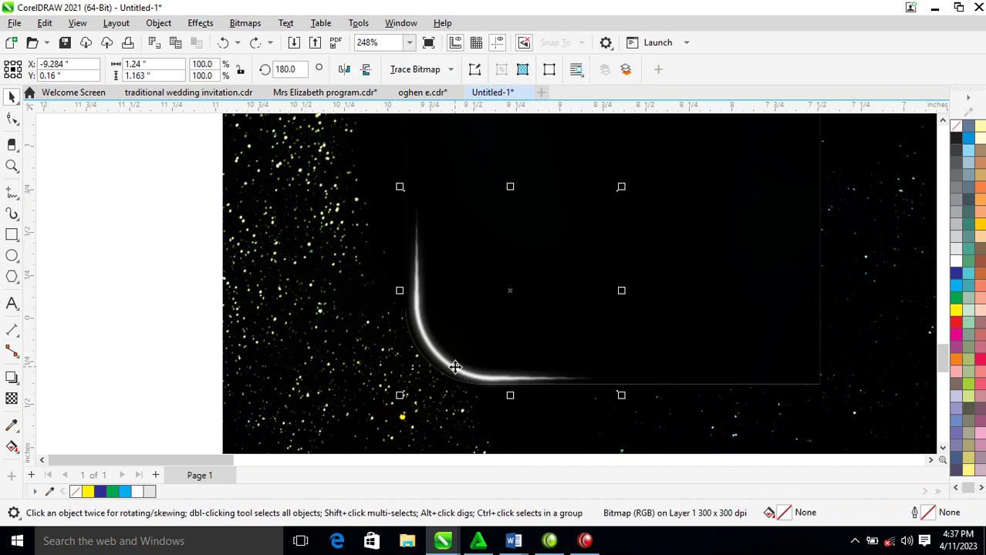
pyautogui.keyDown('shift'); pyautogui.click(454, 365); pyautogui.keyUp('shift')
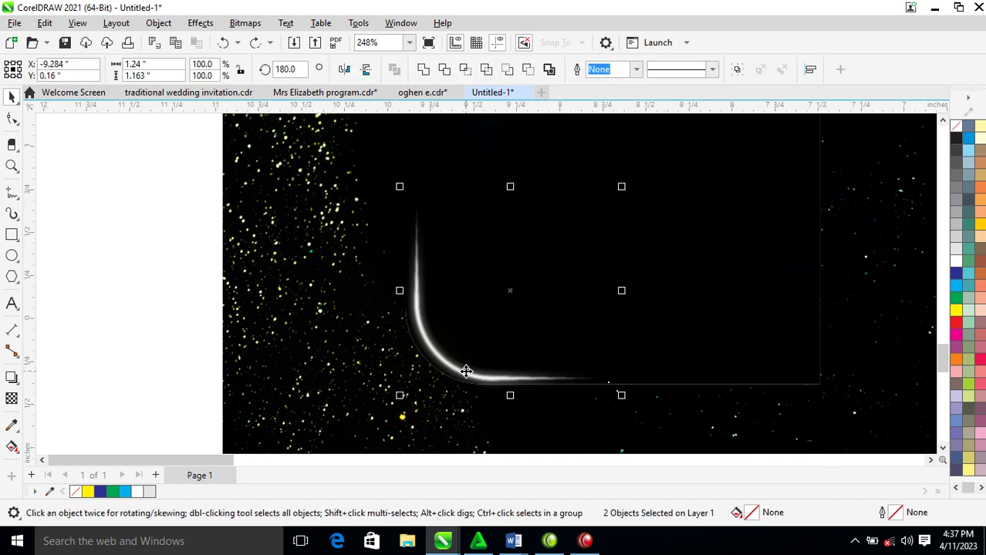
pyautogui.moveTo(457, 378)
pyautogui.mouseDown()
pyautogui.moveTo(447, 389)
pyautogui.moveTo(462, 388)
pyautogui.mouseUp()
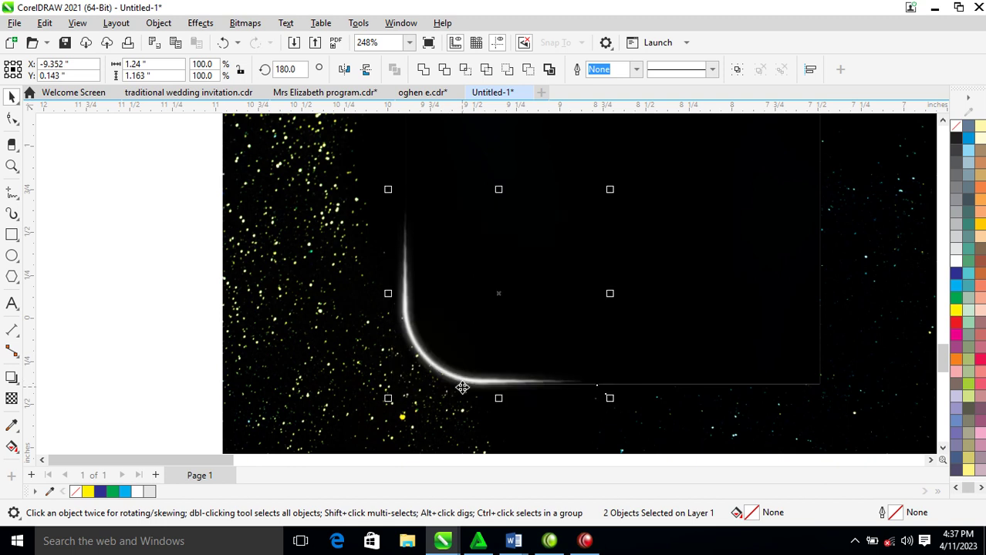
pyautogui.click(506, 383)
pyautogui.moveTo(511, 385); pyautogui.dragTo(513, 388)
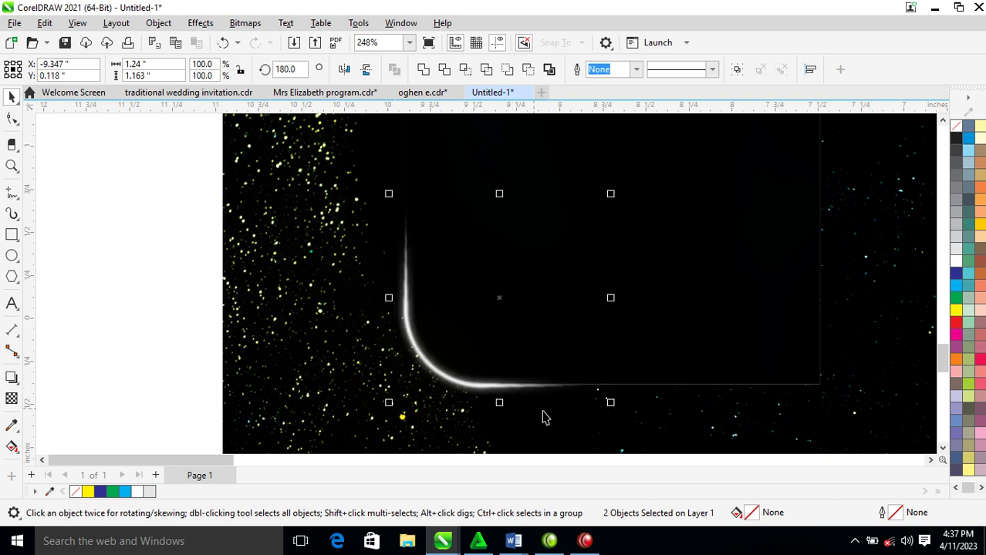
pyautogui.scroll(-5, 560, 393)
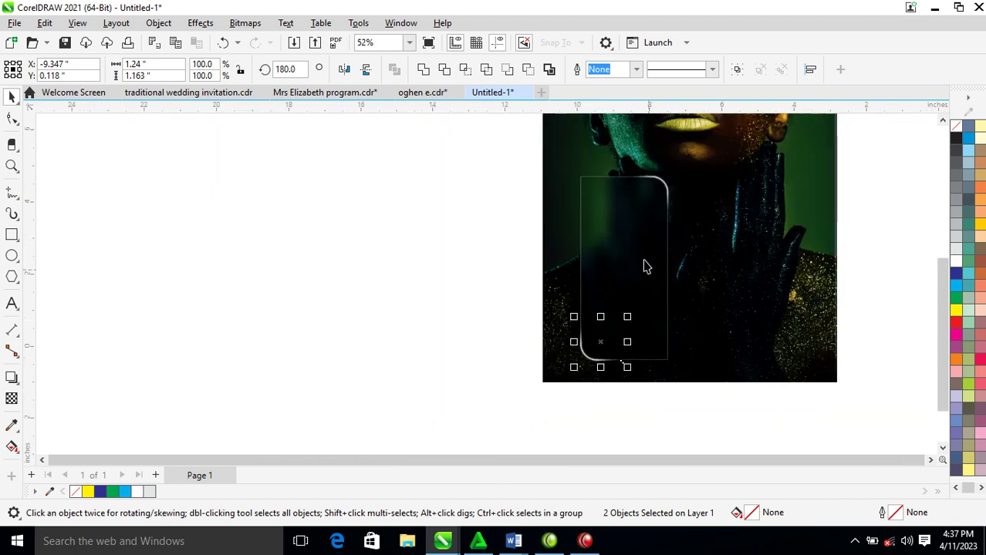
pyautogui.press('z')
pyautogui.moveTo(532, 186); pyautogui.dragTo(753, 347)
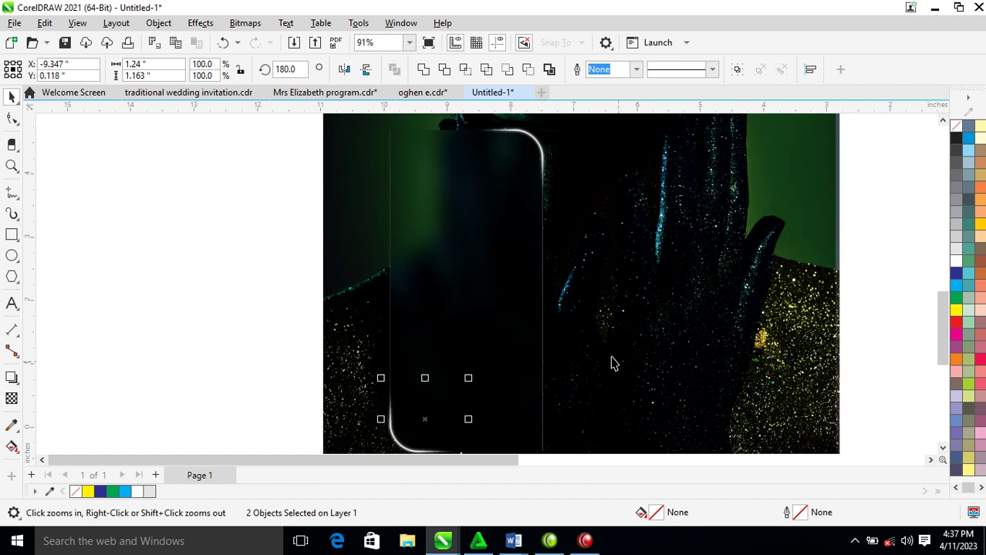
# - Add a flat black drop shadow to the PowerClip glass panel, offset slightly towards its left edge, with an opacity of 80
pyautogui.press('space')
pyautogui.click(492, 258)
pyautogui.scroll(-3, 667, 278)
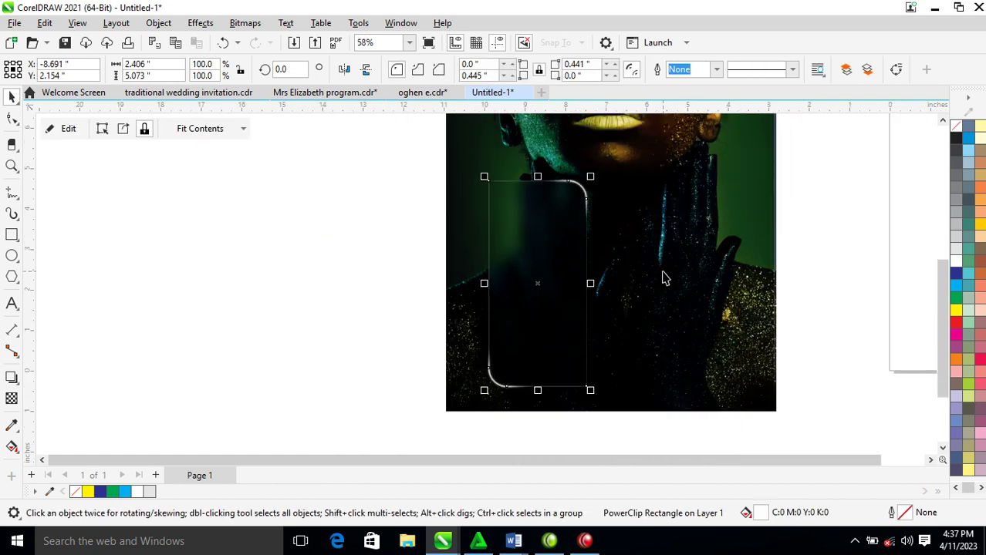
pyautogui.press('z')
pyautogui.moveTo(492, 194); pyautogui.dragTo(691, 338)
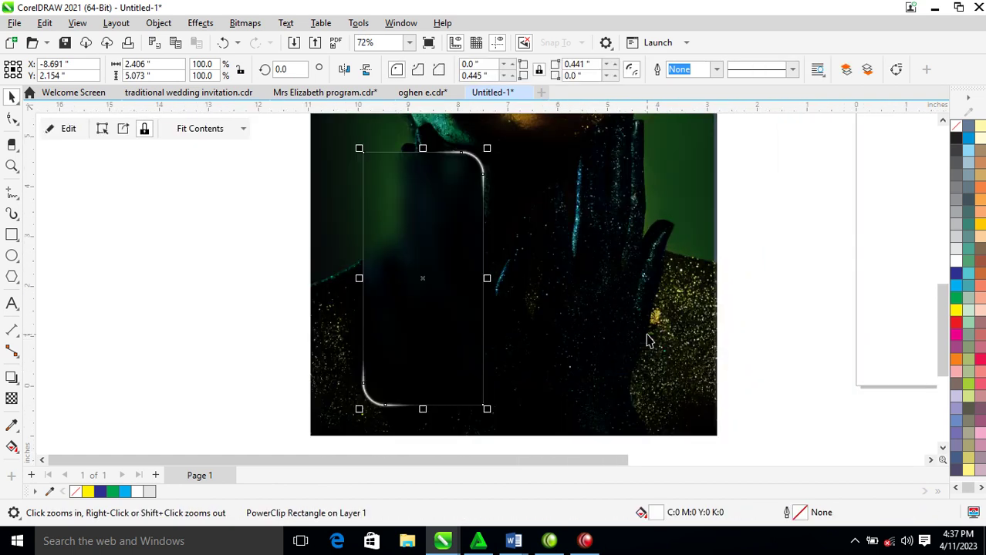
pyautogui.click(13, 377)
pyautogui.moveTo(422, 278); pyautogui.dragTo(360, 287)
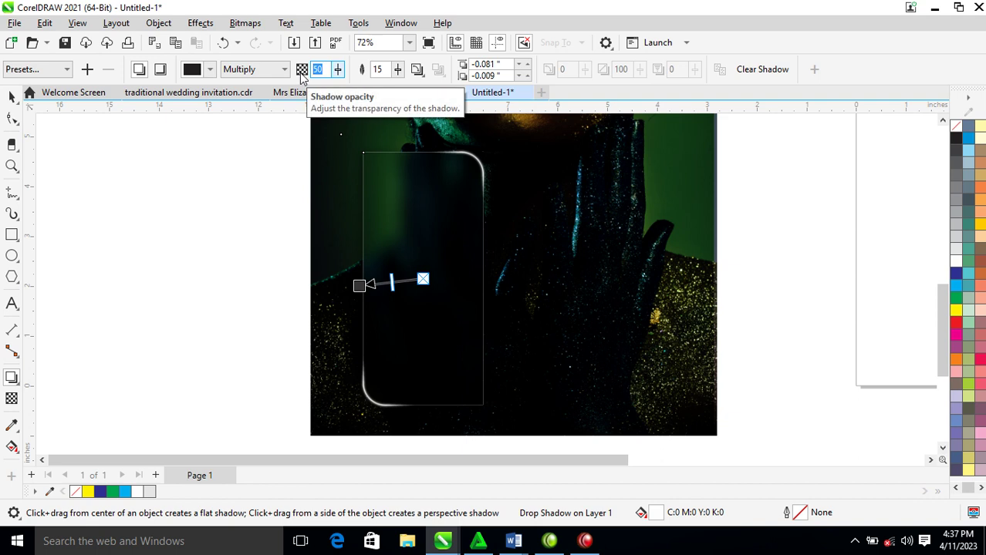
pyautogui.press('Return')
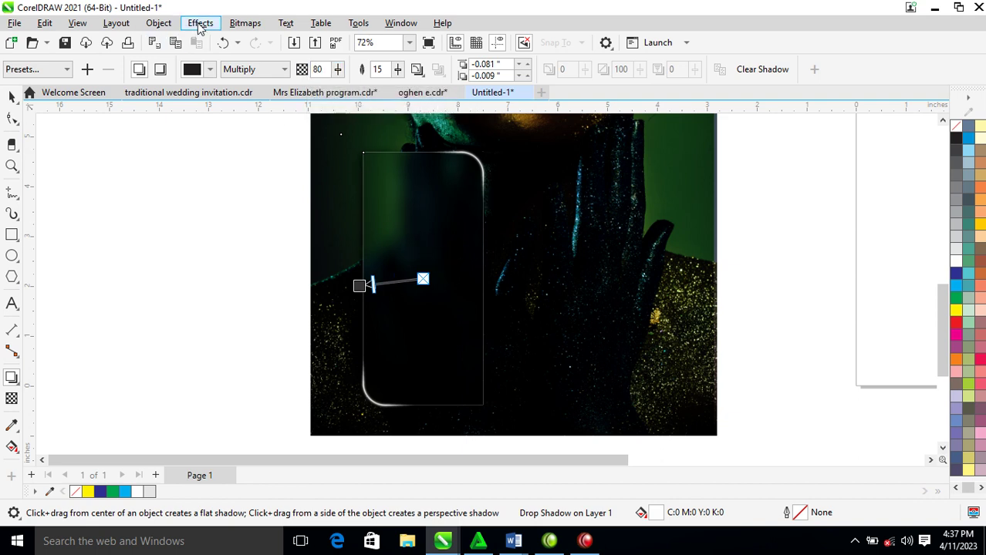
# - Break the drop shadow apart from the glass panel so it becomes a separate object
pyautogui.click(159, 23)
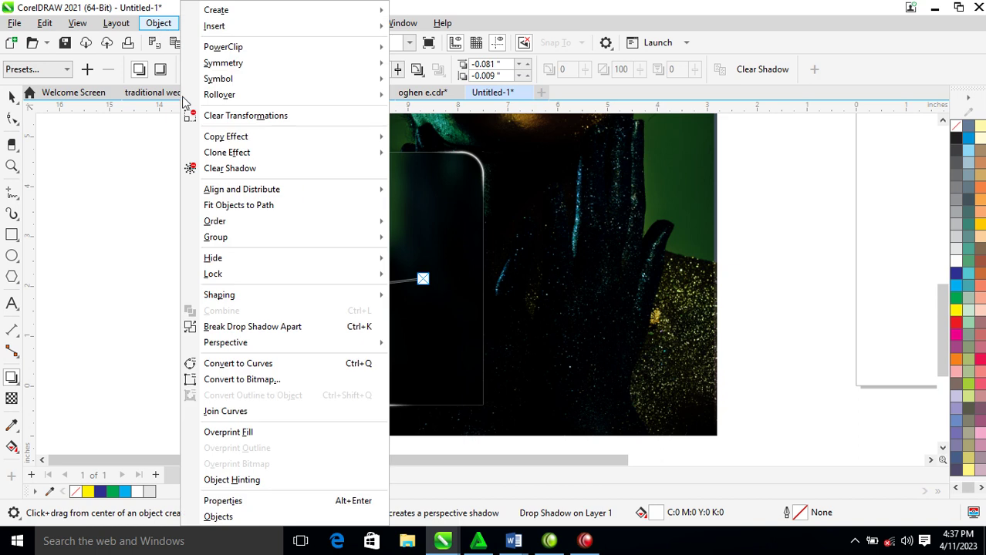
pyautogui.click(260, 325)
pyautogui.press('space')
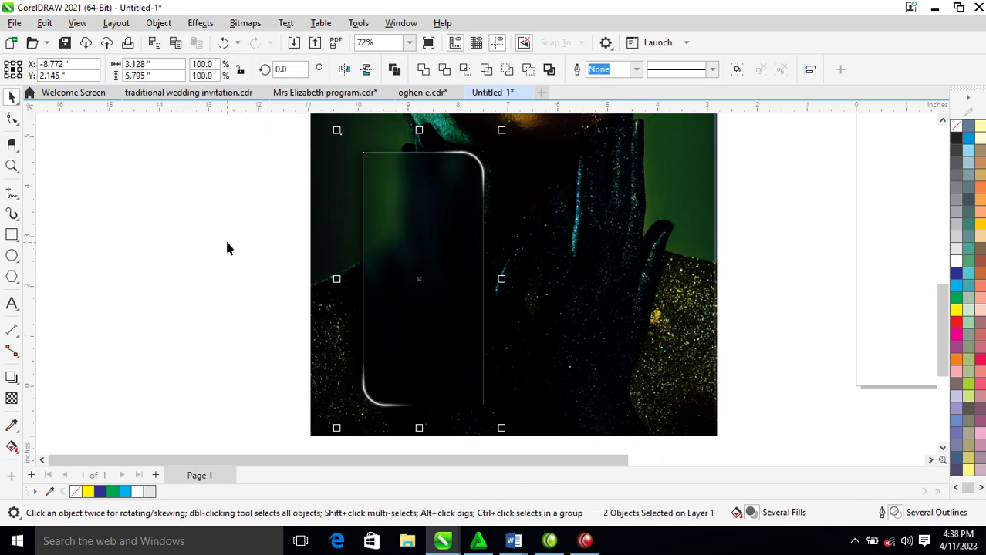
pyautogui.click(387, 221)
pyautogui.rightClick(956, 132)
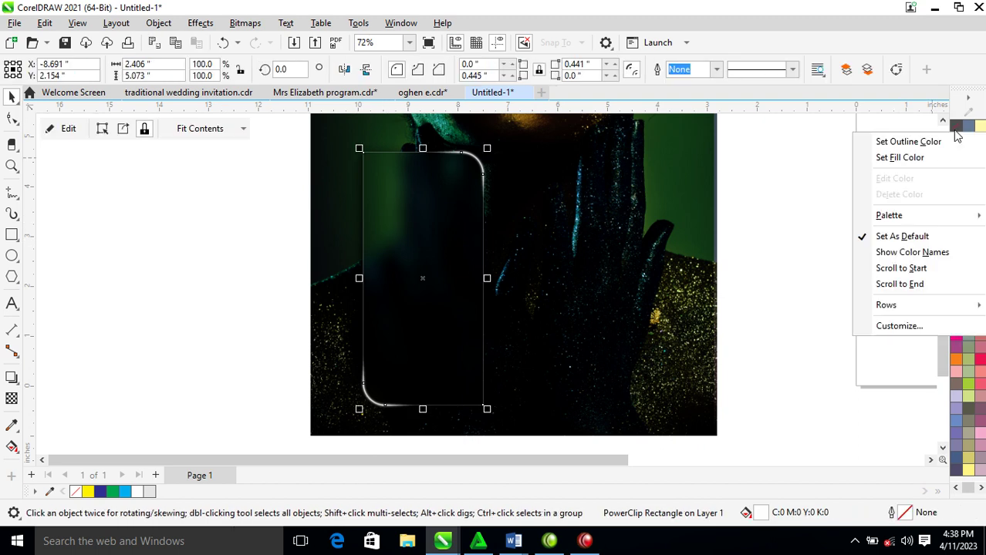
pyautogui.click(946, 144)
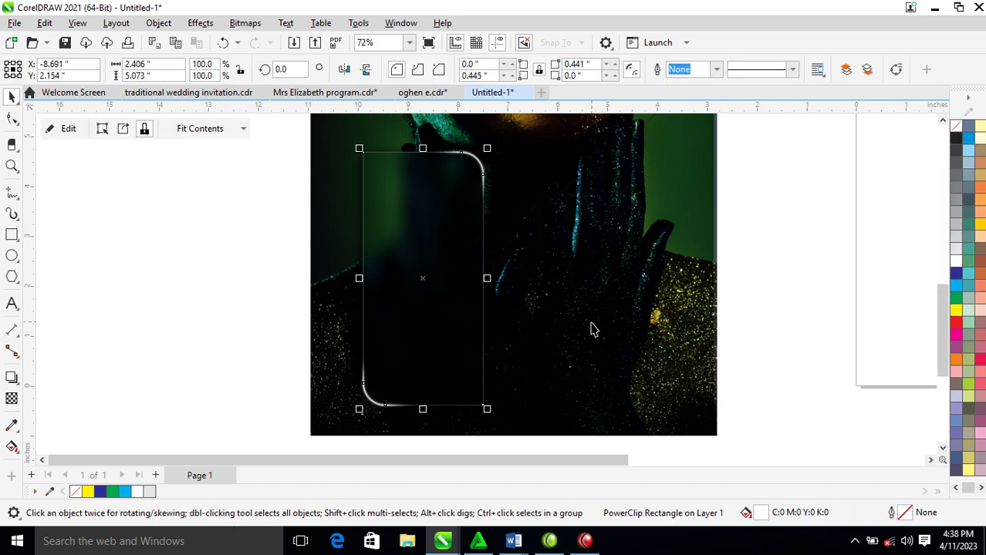
pyautogui.scroll(-5, 590, 330)
pyautogui.press('z')
pyautogui.moveTo(515, 172); pyautogui.dragTo(658, 345)
pyautogui.click(655, 349)
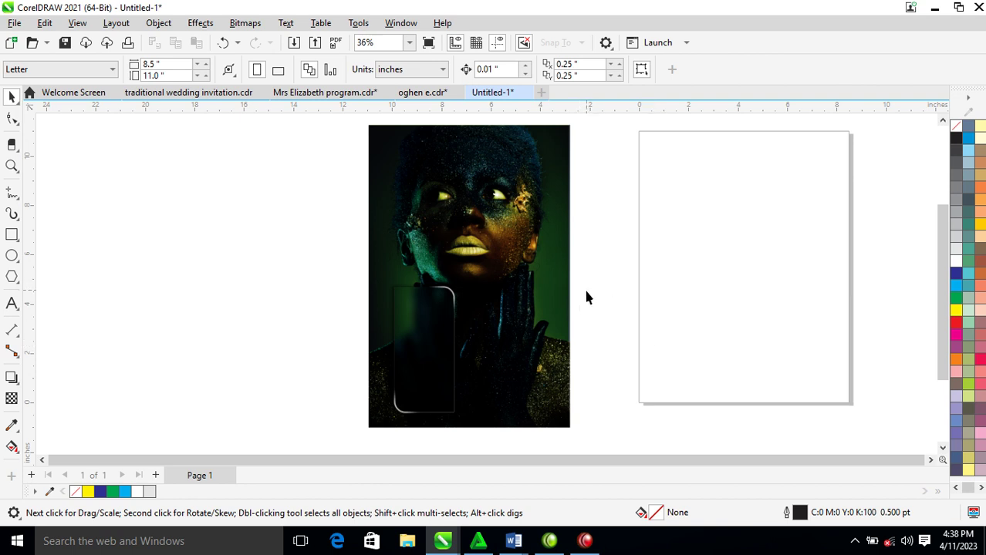
# - Place the artistic text "0.1" in Arial at 24 pt in the upper part of the glass panel
pyautogui.press('z')
pyautogui.moveTo(299, 225); pyautogui.dragTo(627, 444)
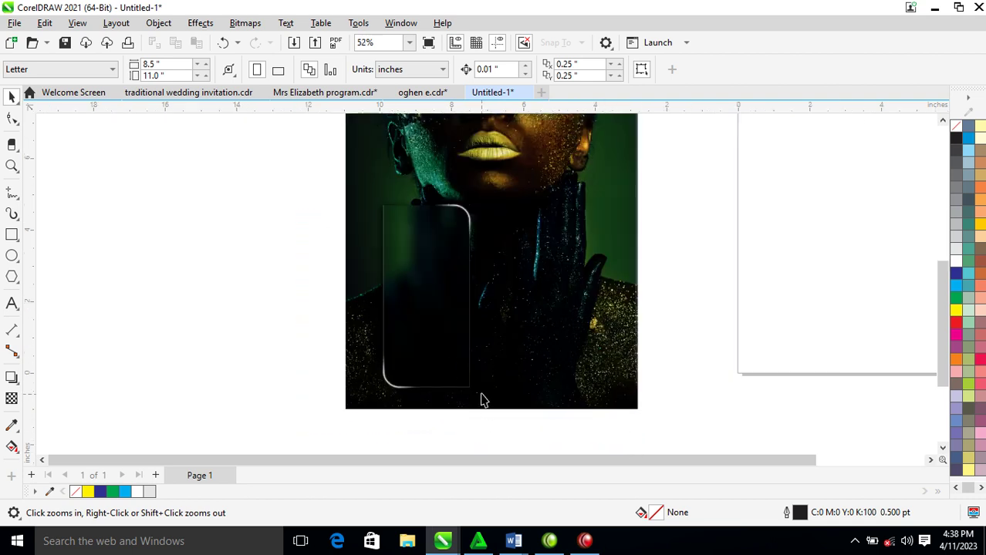
pyautogui.press('F8')
pyautogui.click(414, 252)
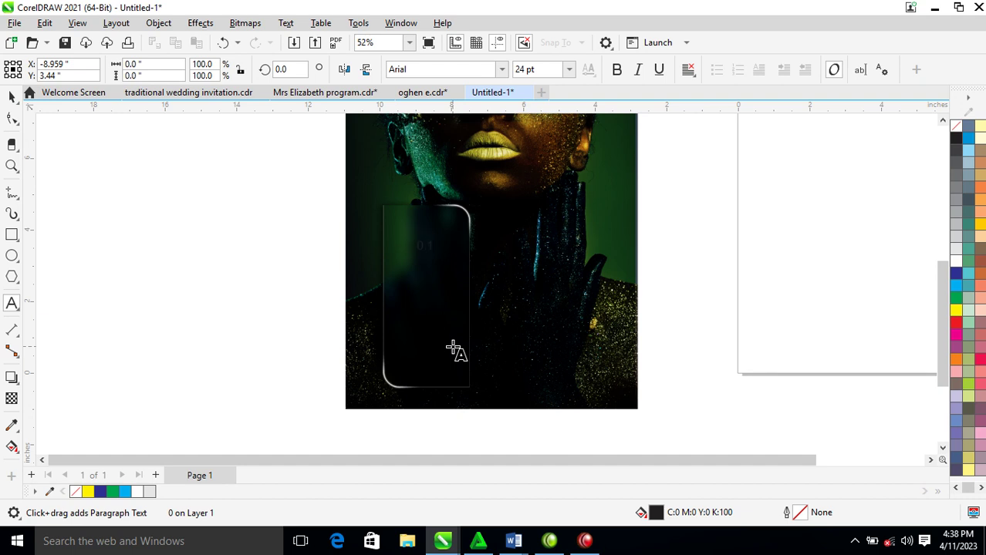
# - Enlarge the "0.1" text to about 117 pt so it nearly spans the panel's width, and fill it white
pyautogui.hotkey('ctrl', 'space')
pyautogui.moveTo(440, 258); pyautogui.dragTo(465, 292)
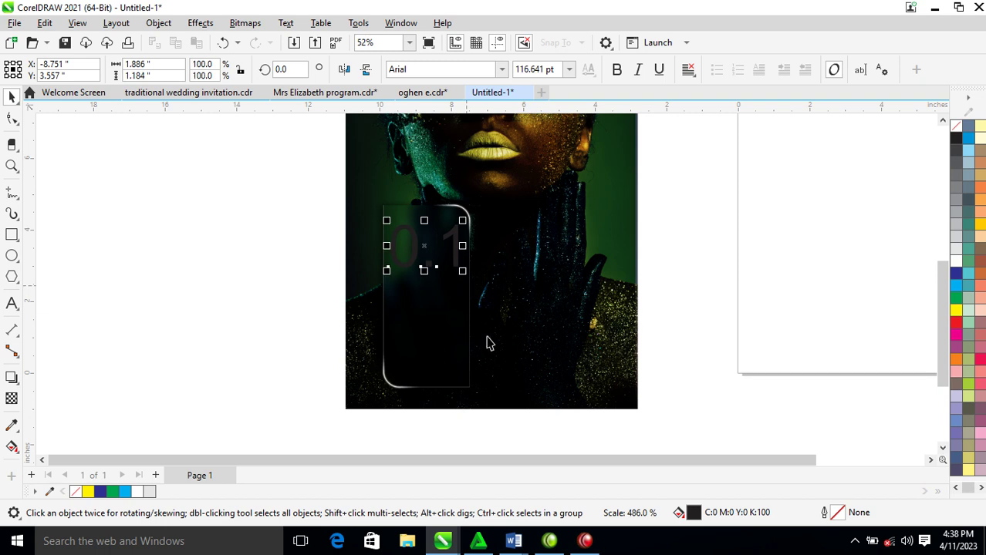
pyautogui.click(956, 262)
# - Duplicate the "0.1" text directly below and replace the copy's wording with "Artificial Intelligence" on two lines
pyautogui.moveTo(449, 232); pyautogui.dragTo(453, 298)
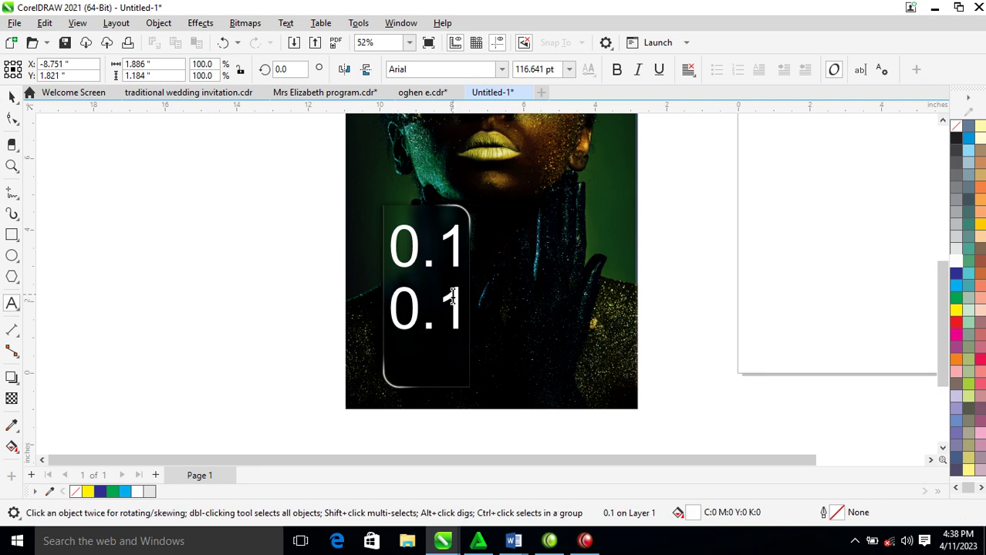
pyautogui.doubleClick(453, 297)
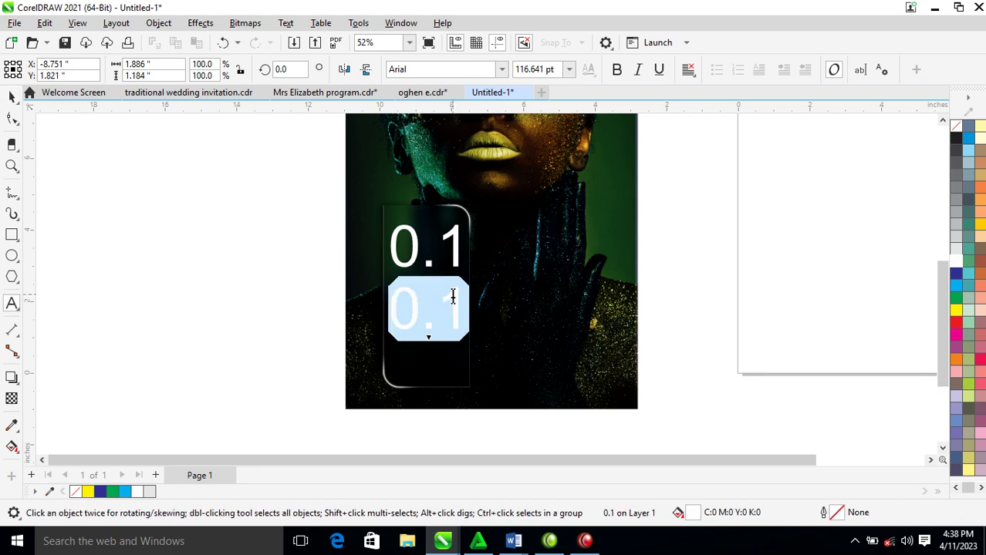
pyautogui.write('Ar')
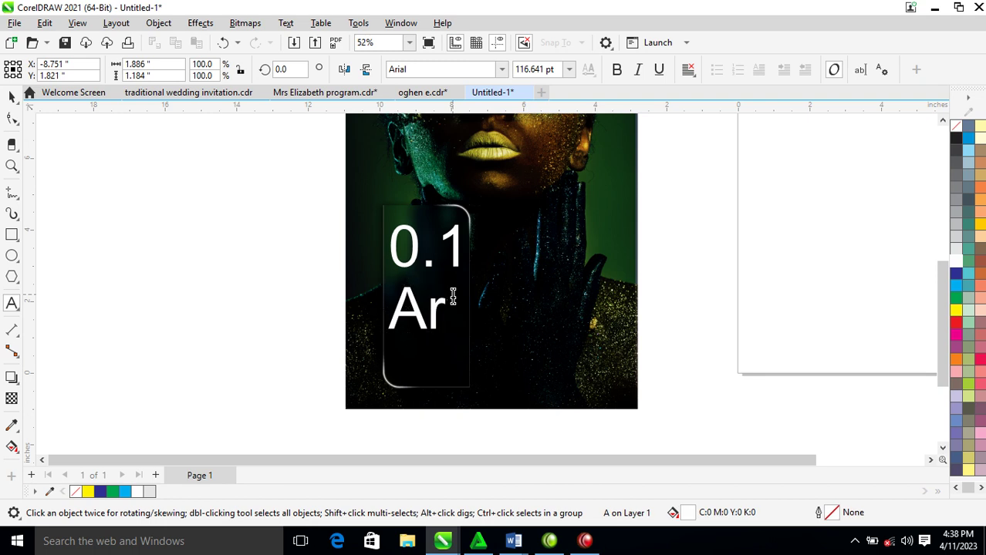
pyautogui.write('tif')
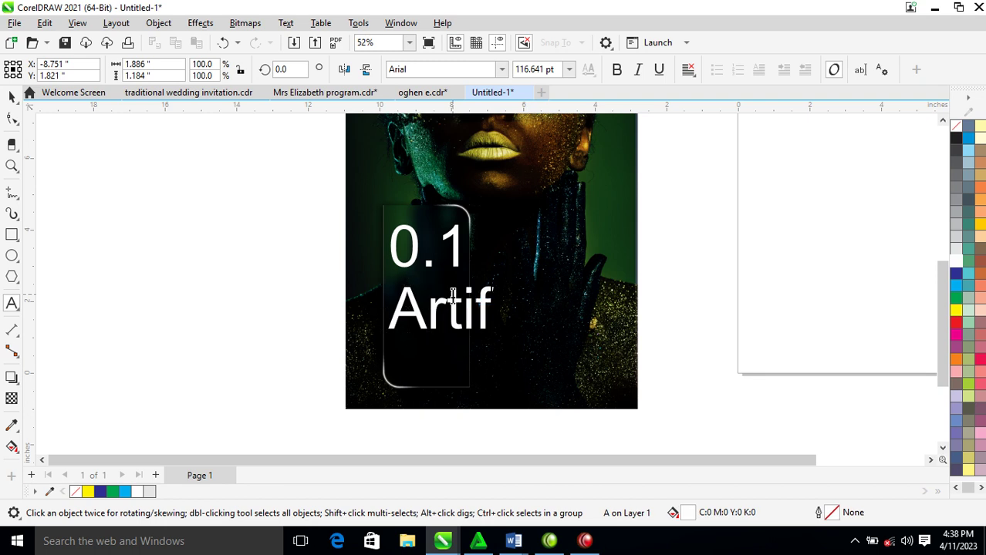
pyautogui.write('ic')
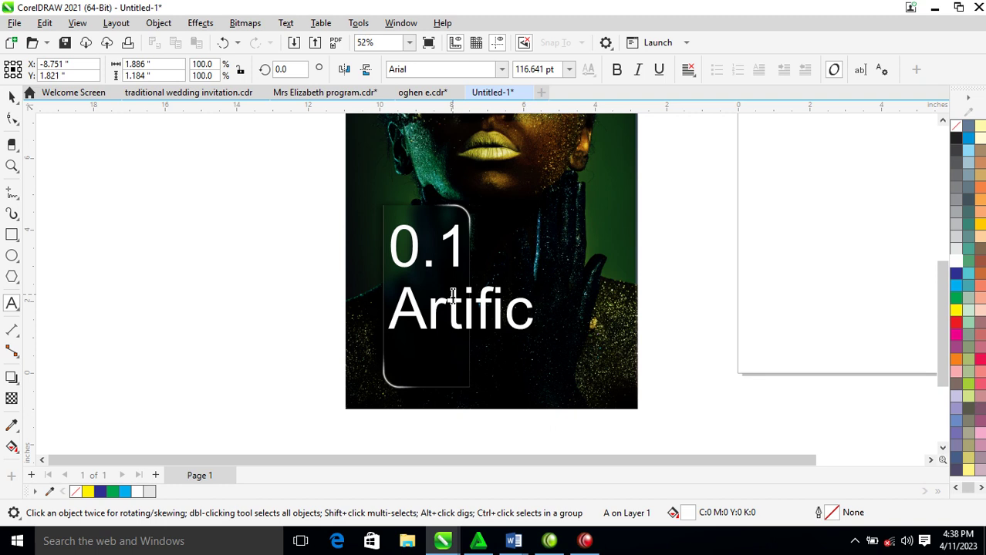
pyautogui.write('u')
pyautogui.press('BackSpace')
pyautogui.write('ial')
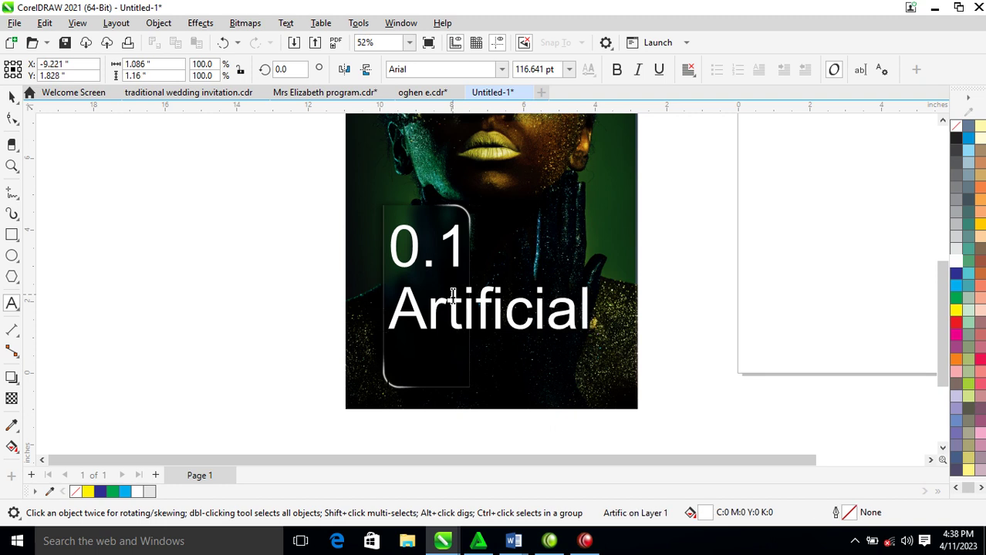
pyautogui.press('Return')
pyautogui.write('I')
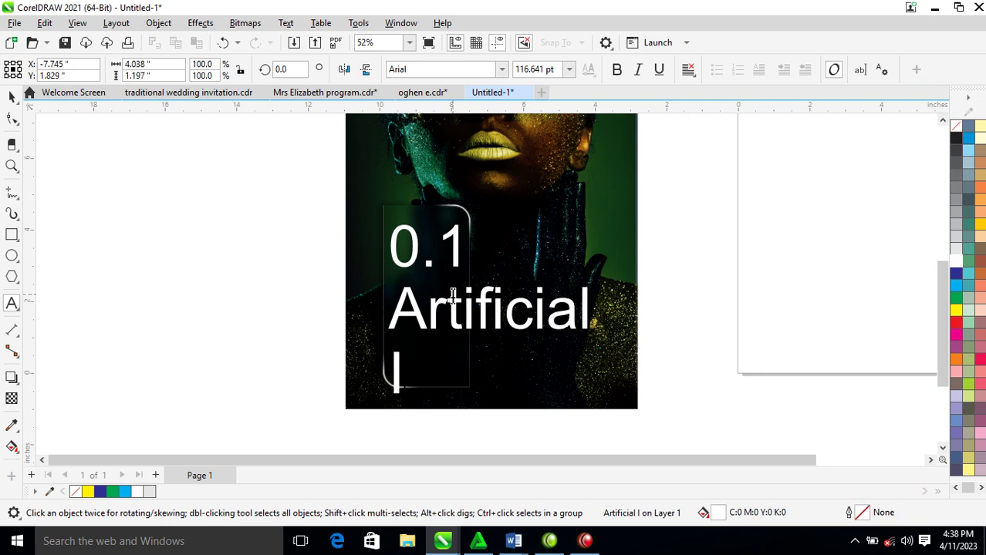
pyautogui.write('ntell')
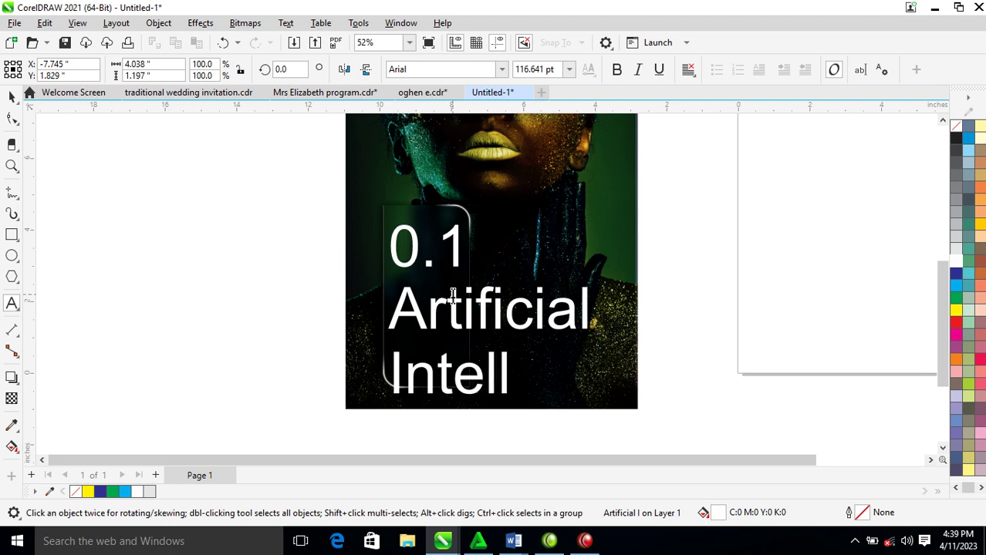
pyautogui.write('igen')
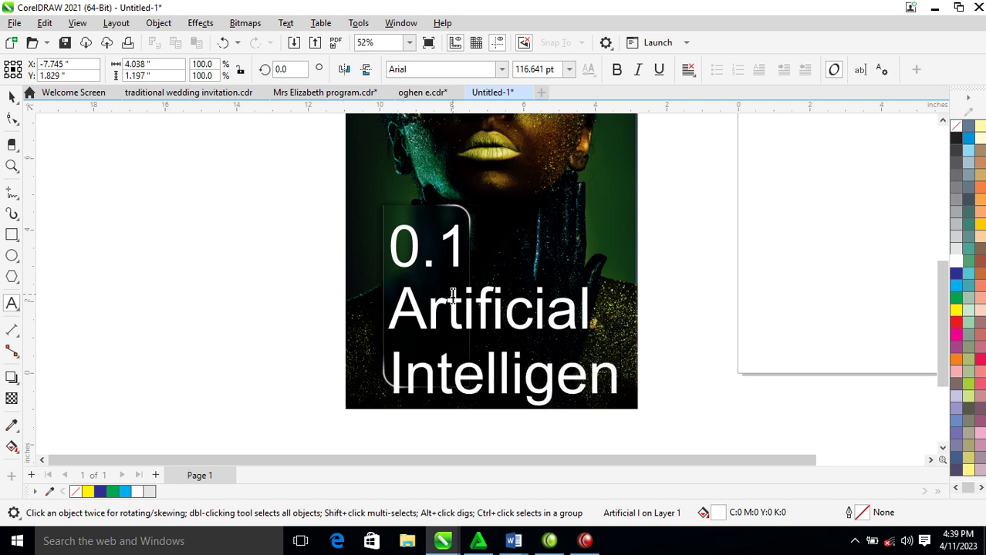
pyautogui.write('c')
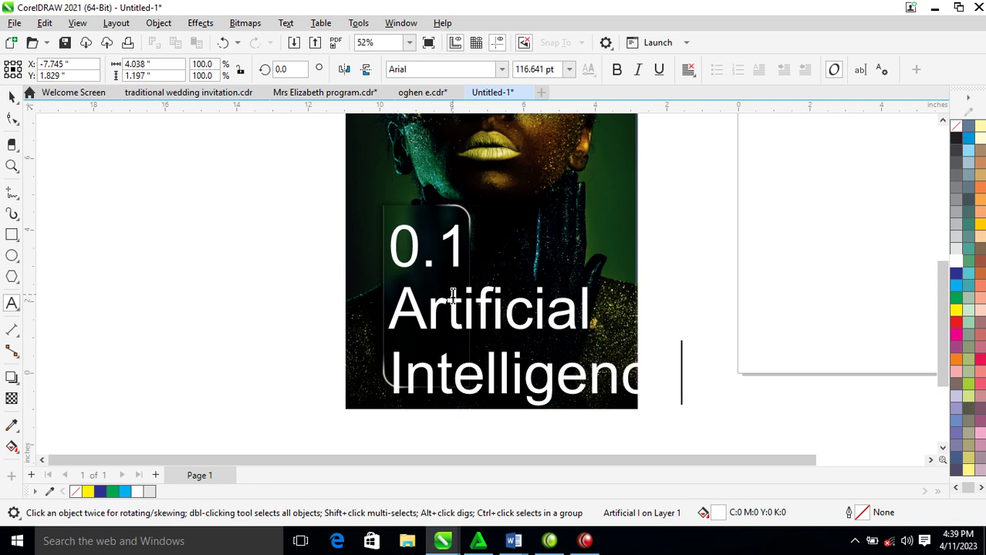
pyautogui.write('e')
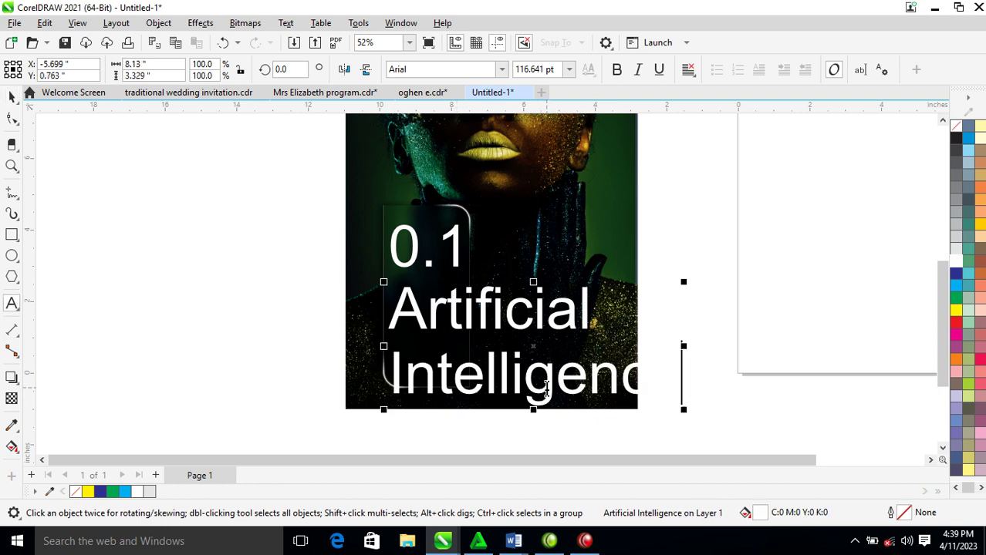
pyautogui.hotkey('ctrl', 'space')
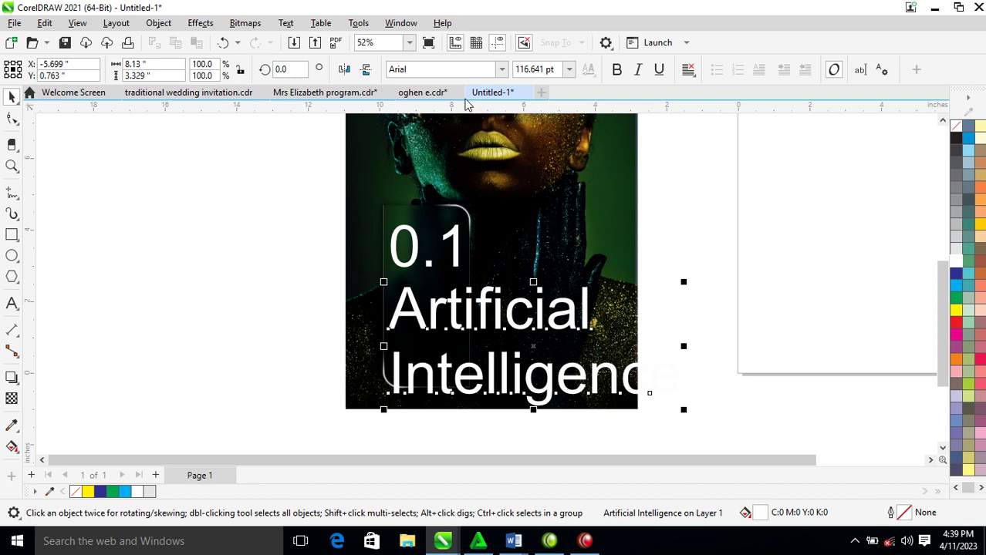
# - Change the font of both the "Artificial Intelligence" and "0.1" texts to Trajan Pro
pyautogui.click(498, 70)
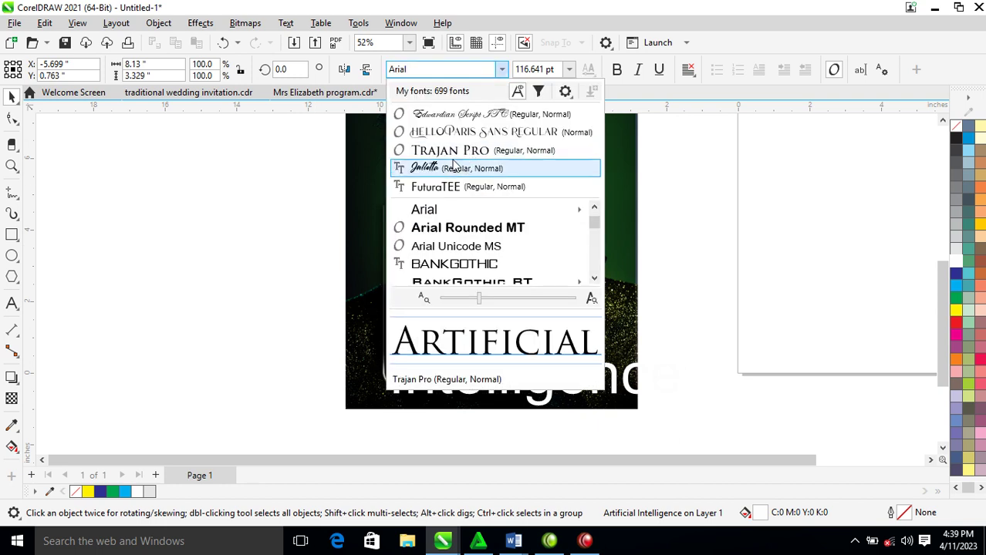
pyautogui.click(464, 150)
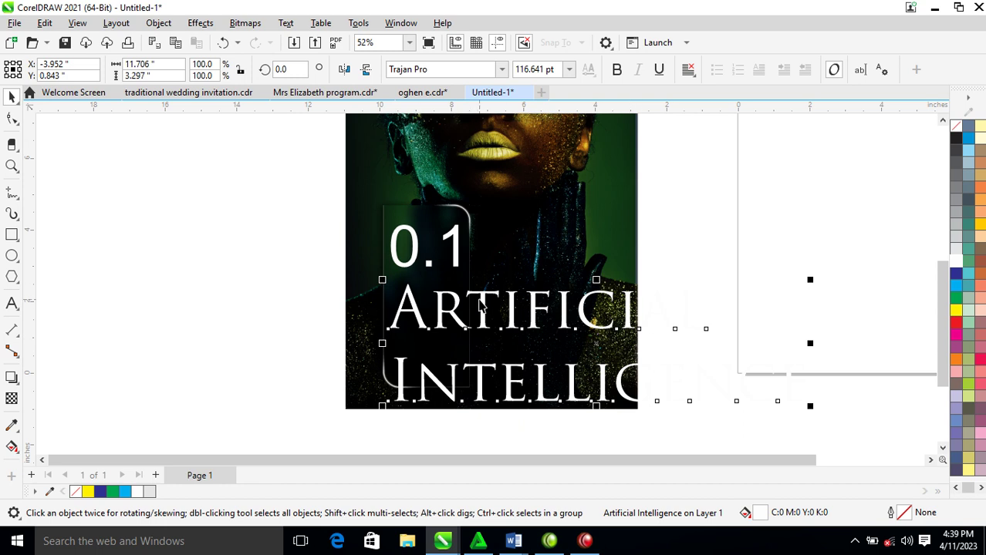
pyautogui.click(457, 237)
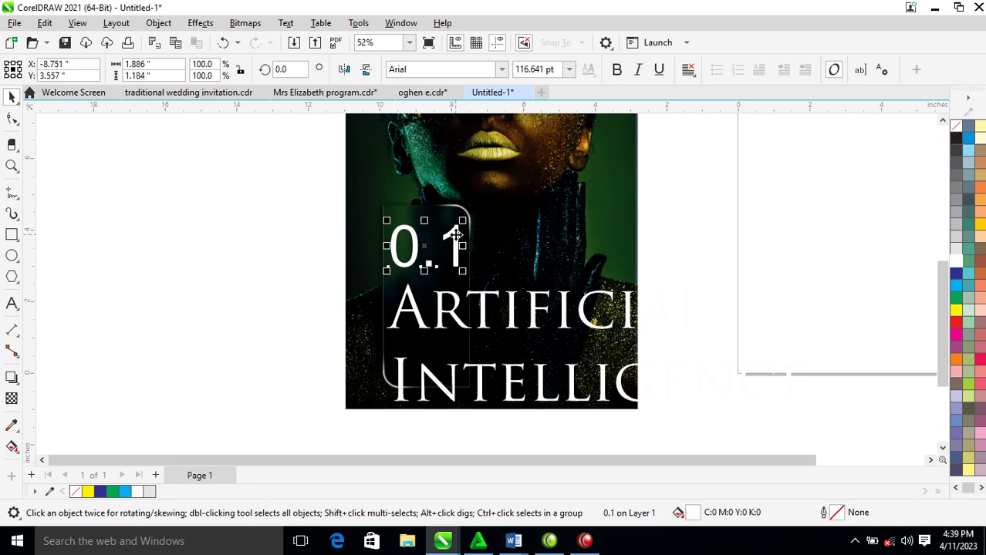
pyautogui.click(503, 70)
pyautogui.click(485, 122)
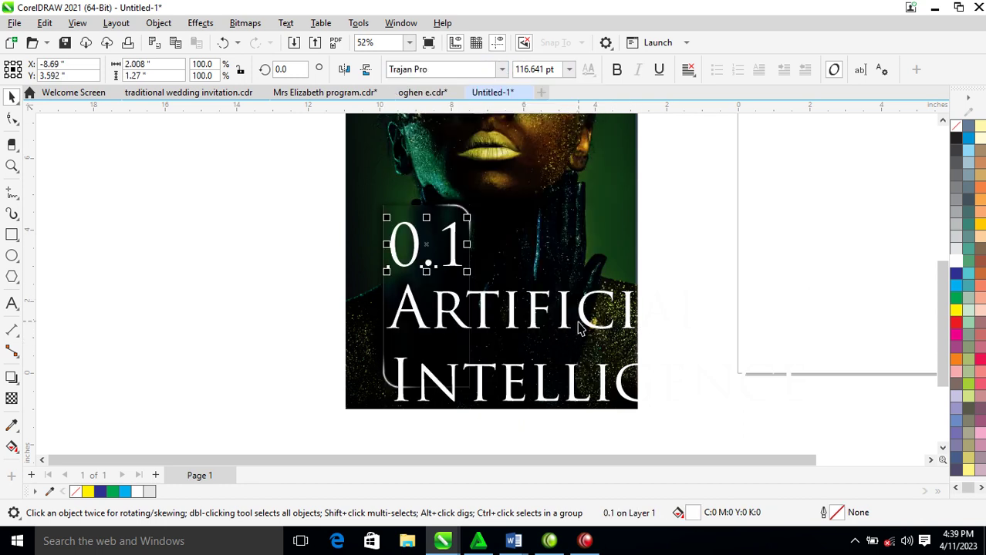
# - Shrink the "Artificial Intelligence" text to about 27 pt, rotated 90 degrees, and place it inside the panel beneath "0.1"
pyautogui.click(567, 322)
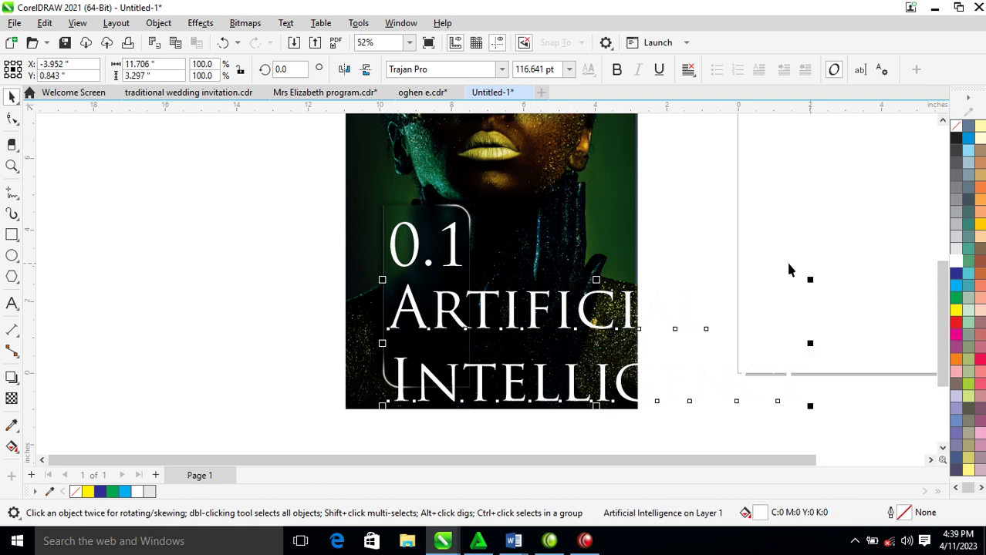
pyautogui.moveTo(812, 279); pyautogui.dragTo(426, 256)
pyautogui.click(469, 316)
pyautogui.click(458, 307)
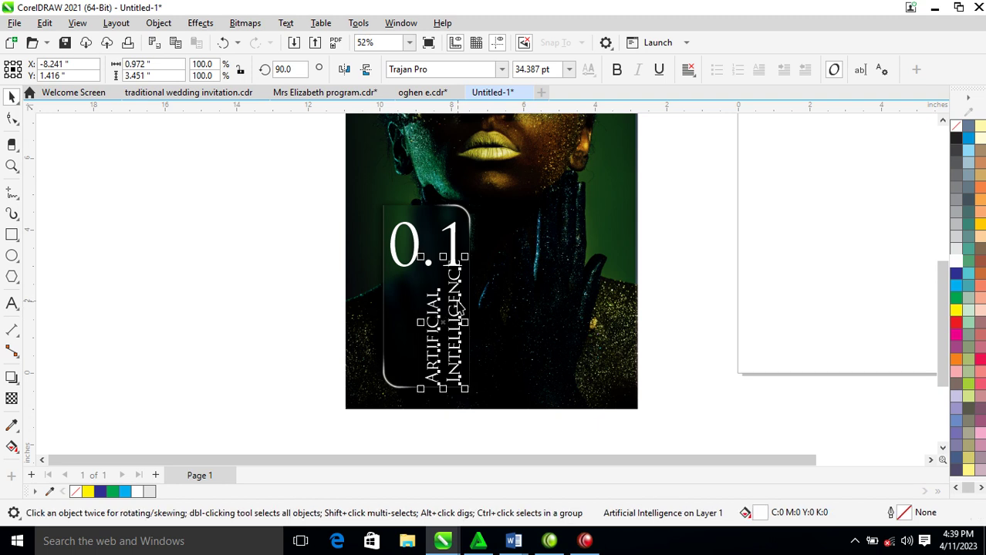
pyautogui.moveTo(470, 266); pyautogui.dragTo(455, 340)
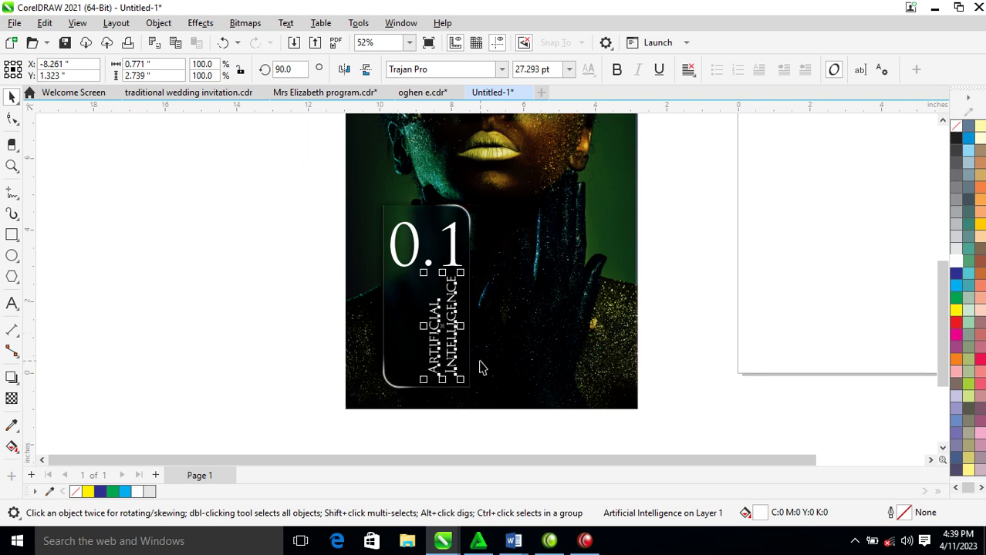
# - Break the vertical text into separate lines and enlarge "Artificial" to about 35.4 pt to match the length of "Intelligence"
pyautogui.hotkey('ctrl', 'k')
pyautogui.click(429, 301)
pyautogui.moveTo(428, 301); pyautogui.dragTo(408, 284)
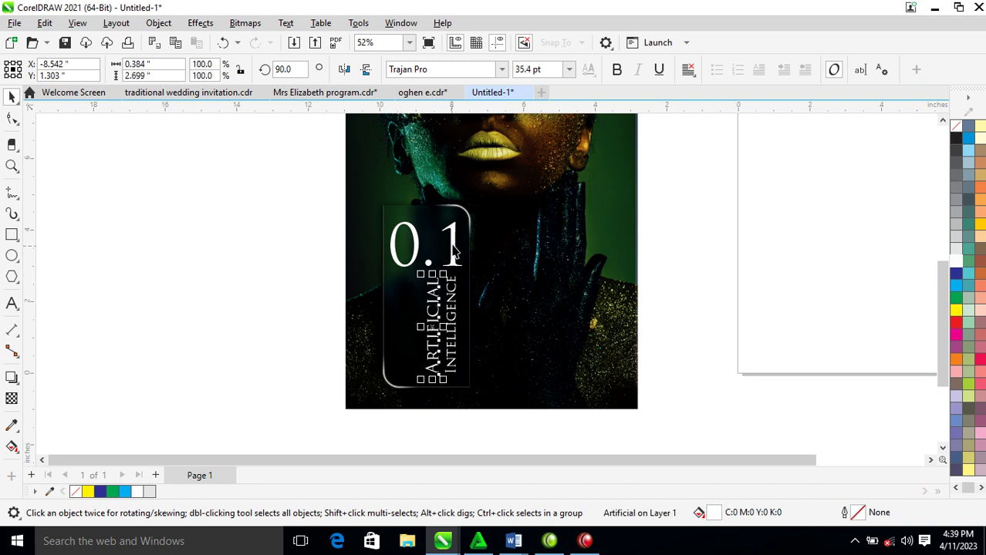
# - Tighten the character spacing of "0.1" and move the text to the horizontal middle of the panel's upper part
pyautogui.click(456, 251)
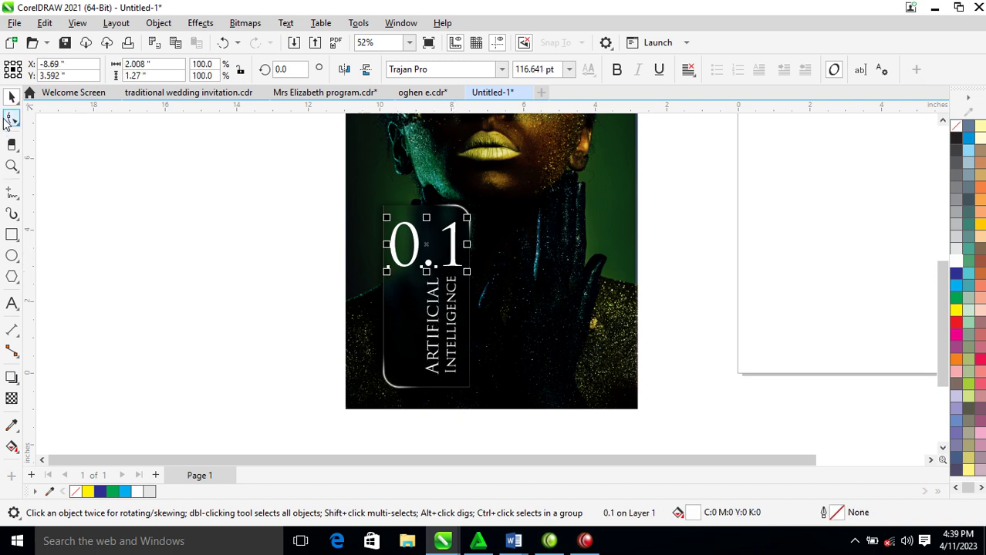
pyautogui.click(11, 120)
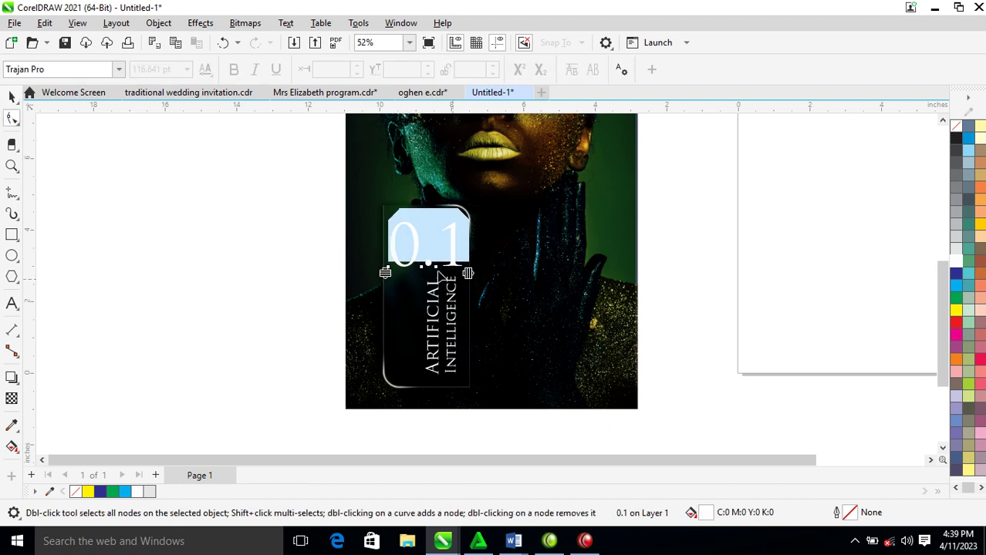
pyautogui.moveTo(470, 273); pyautogui.dragTo(452, 275)
pyautogui.press('space')
pyautogui.moveTo(436, 236); pyautogui.dragTo(442, 234)
# - Move the "Artificial" and "Intelligence" lines together so they sit beneath "0.1", aligned near its right end
pyautogui.click(455, 297)
pyautogui.keyDown('shift'); pyautogui.click(434, 309); pyautogui.keyUp('shift')
pyautogui.moveTo(448, 309); pyautogui.dragTo(450, 312)
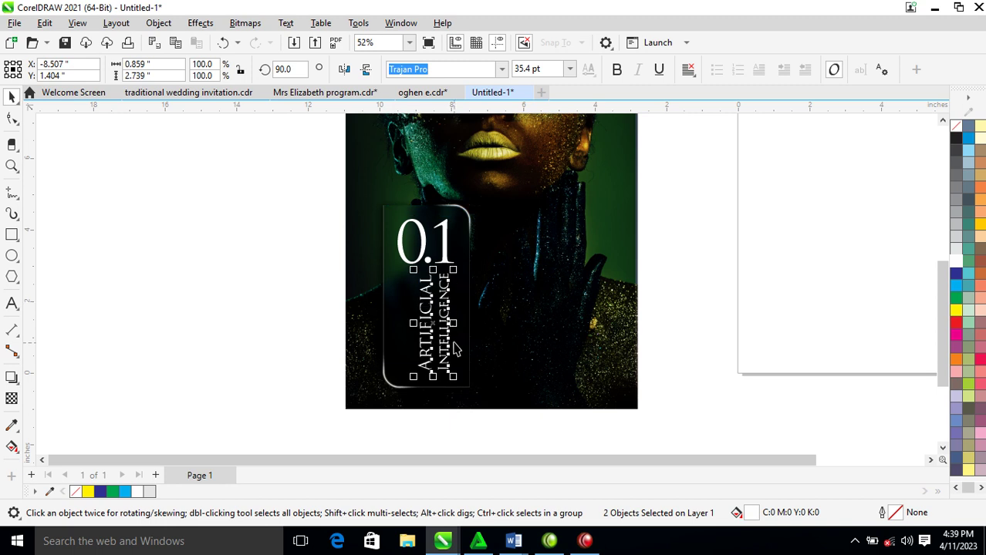
pyautogui.scroll(-2, 473, 324)
pyautogui.scroll(-2, 473, 324)
pyautogui.press('z')
pyautogui.moveTo(415, 168); pyautogui.dragTo(547, 364)
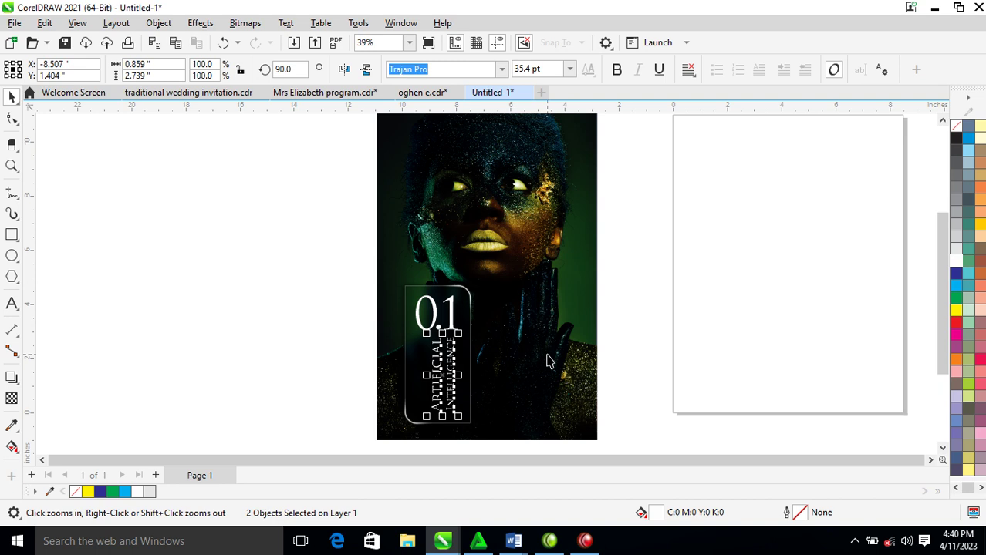
pyautogui.moveTo(339, 241); pyautogui.dragTo(524, 451)
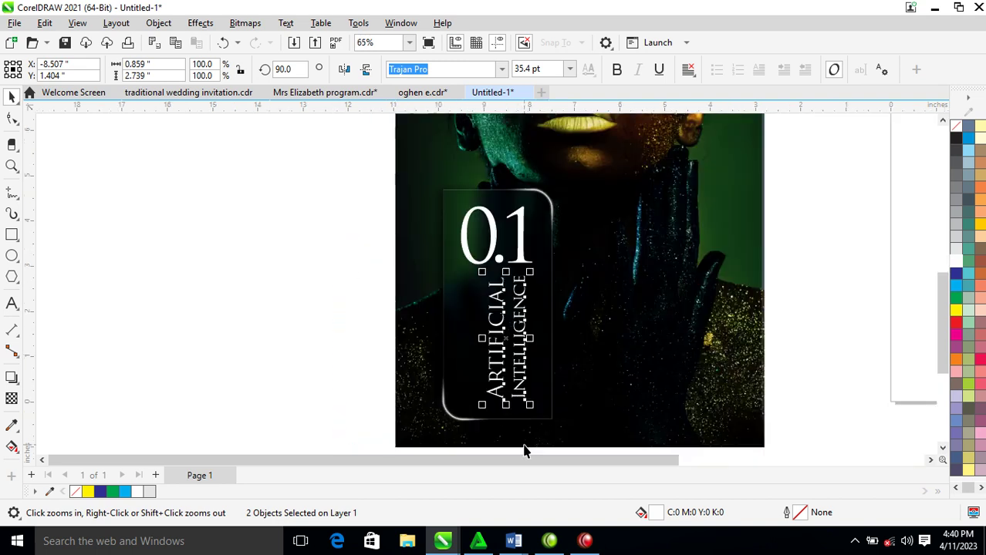
pyautogui.click(820, 254)
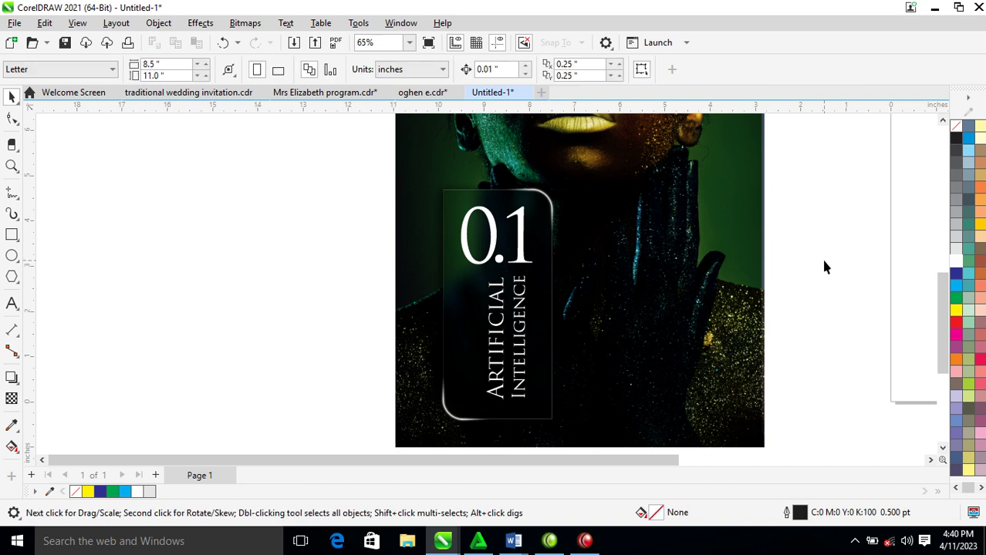